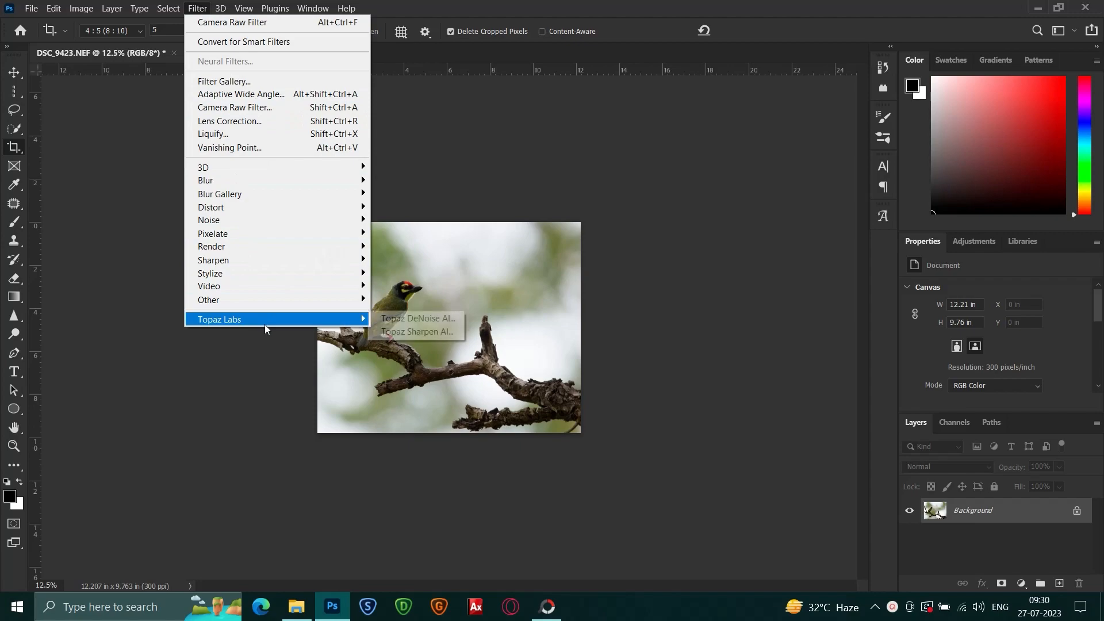
Denoise the bird photo with Topaz DeNoise AI, using DeNoise AI mode with automatic settings, and apply the result.
{"action": "left_click", "coordinate": [427, 318]}
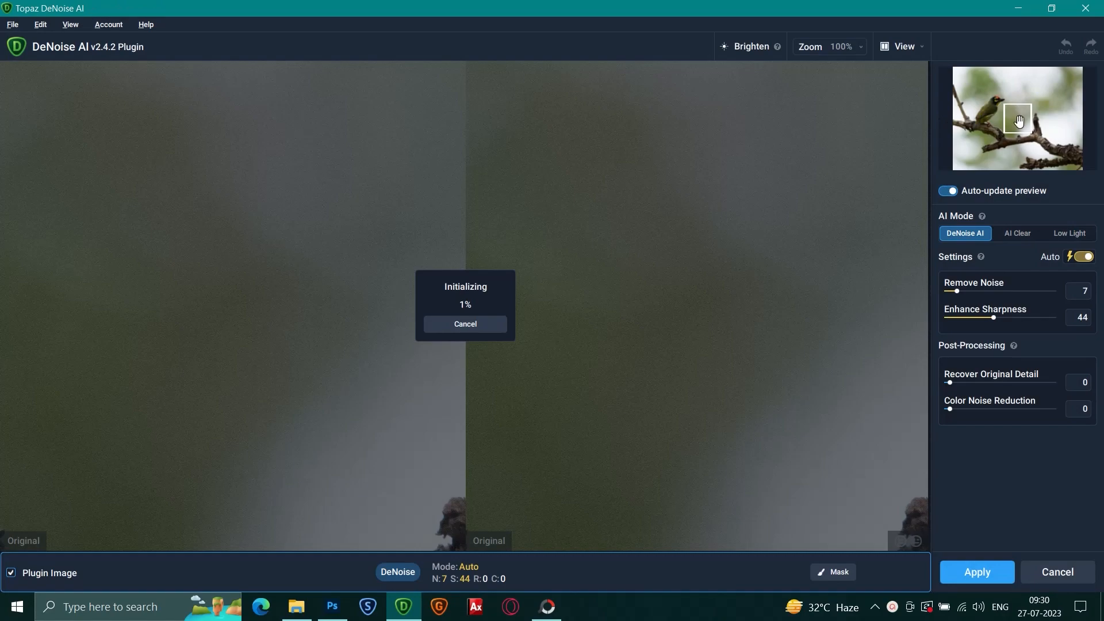
{"action": "left_click_drag", "start_coordinate": [1018, 119], "coordinate": [995, 107]}
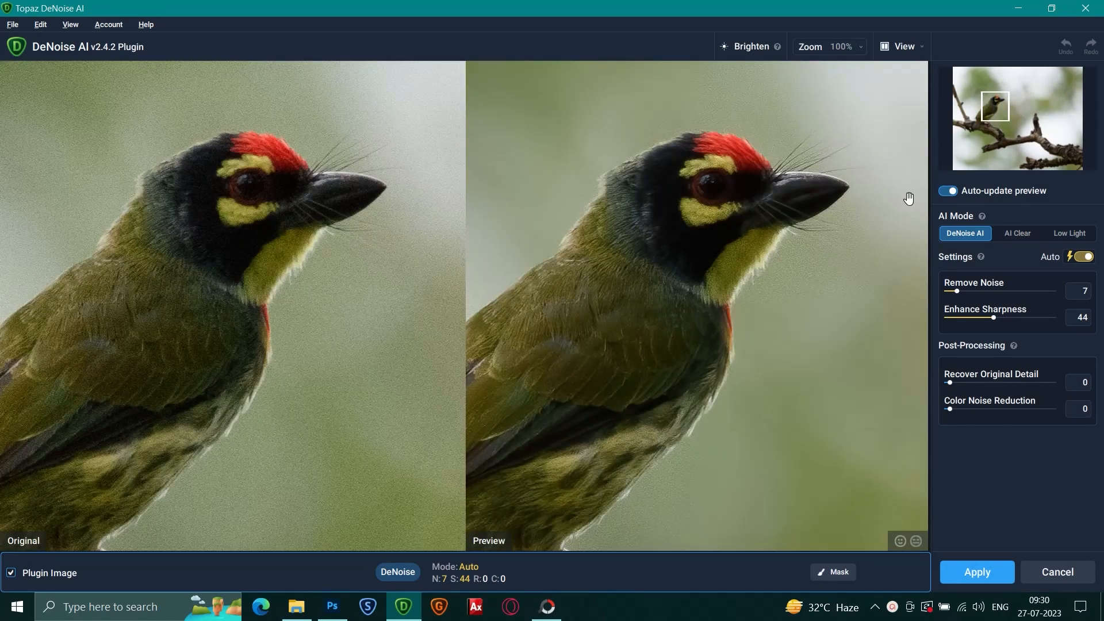
{"action": "left_click", "coordinate": [978, 570]}
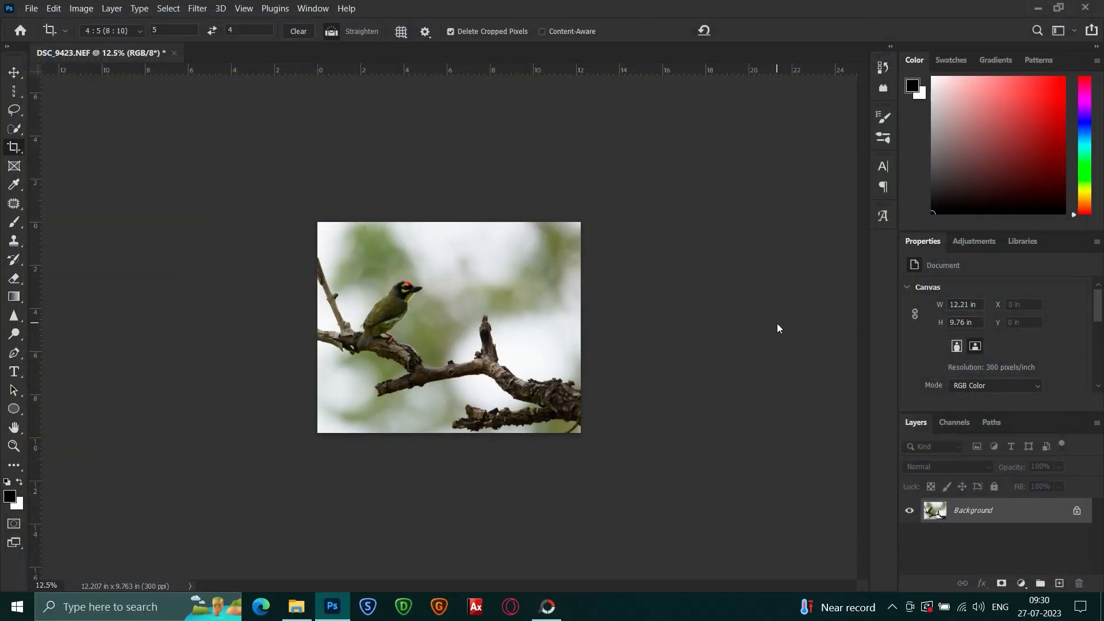
Examine the denoised bird's plumage, head and surrounding background up close for remaining noise and detail.
{"action": "key", "text": "ctrl+plus"}
{"action": "key", "text": "ctrl+plus"}
{"action": "key", "text": "ctrl+plus"}
{"action": "key", "text": "ctrl+plus"}
{"action": "key", "text": "ctrl+plus"}
{"action": "key", "text": "ctrl+plus"}
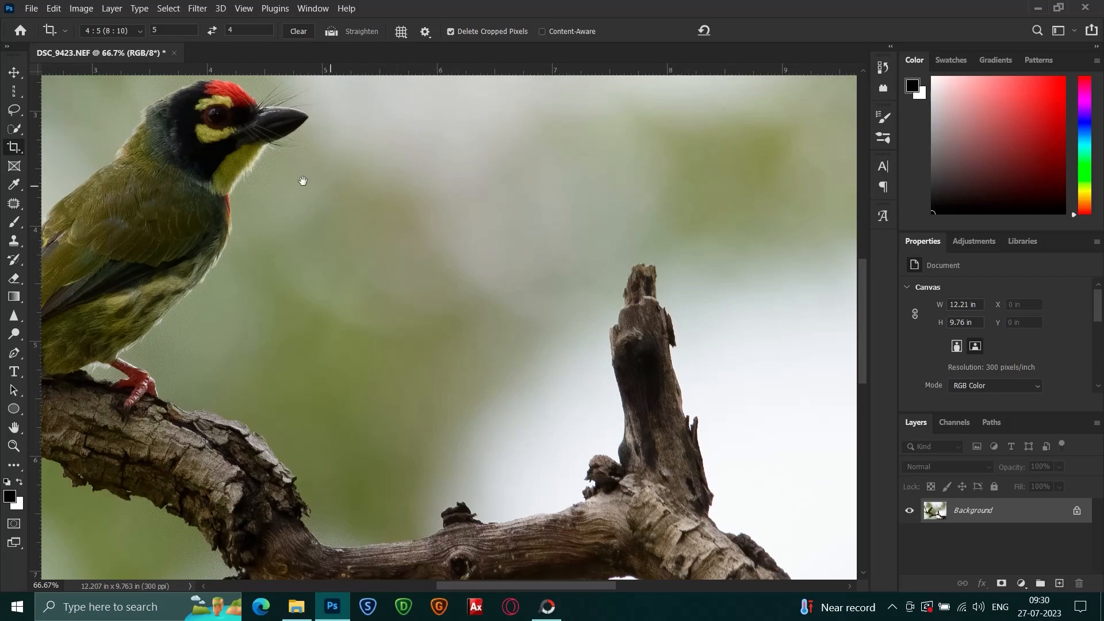
{"action": "left_click_drag", "start_coordinate": [300, 178], "coordinate": [465, 214]}
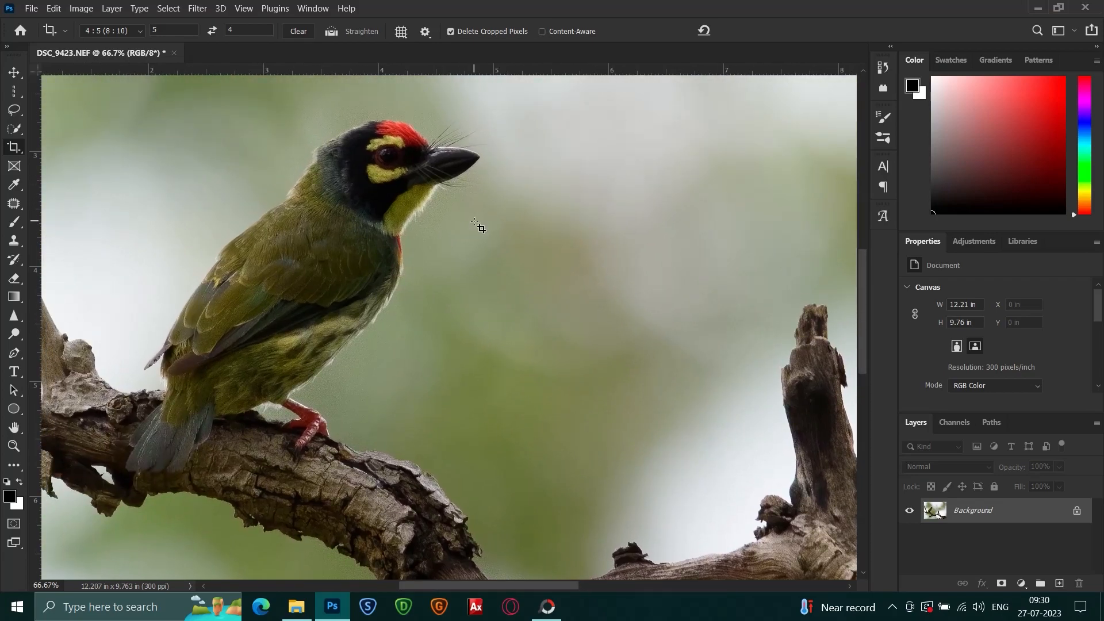
{"action": "key", "text": "ctrl+minus"}
{"action": "key", "text": "ctrl+minus"}
{"action": "key", "text": "ctrl+minus"}
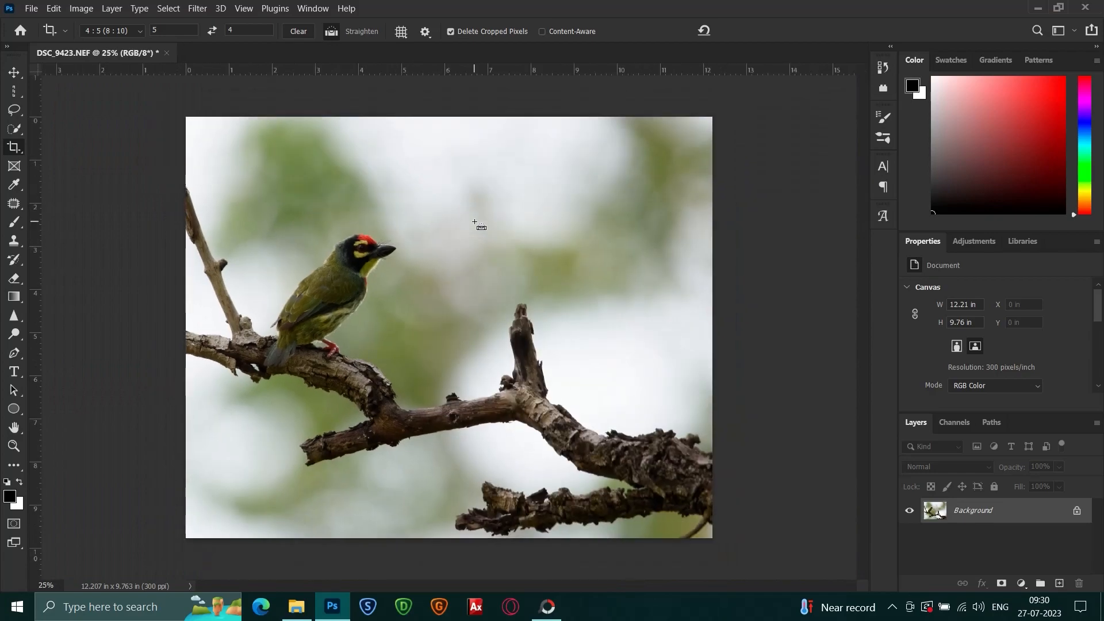
Duplicate the Background layer and open the copy in the Camera Raw Filter.
{"action": "key", "text": "ctrl+j"}
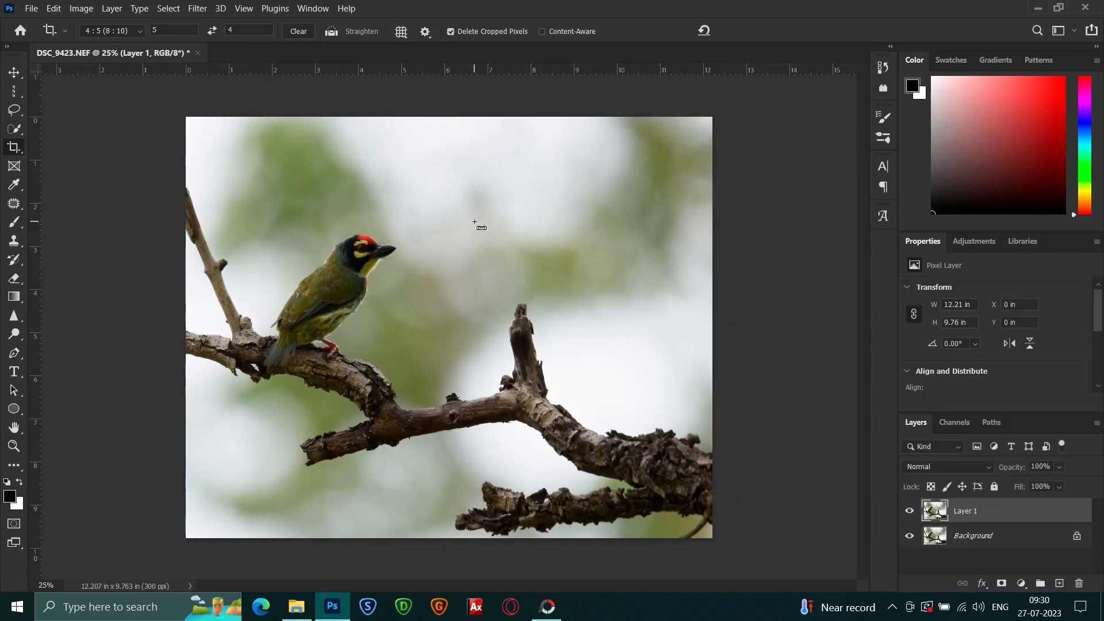
{"action": "left_click", "coordinate": [196, 9]}
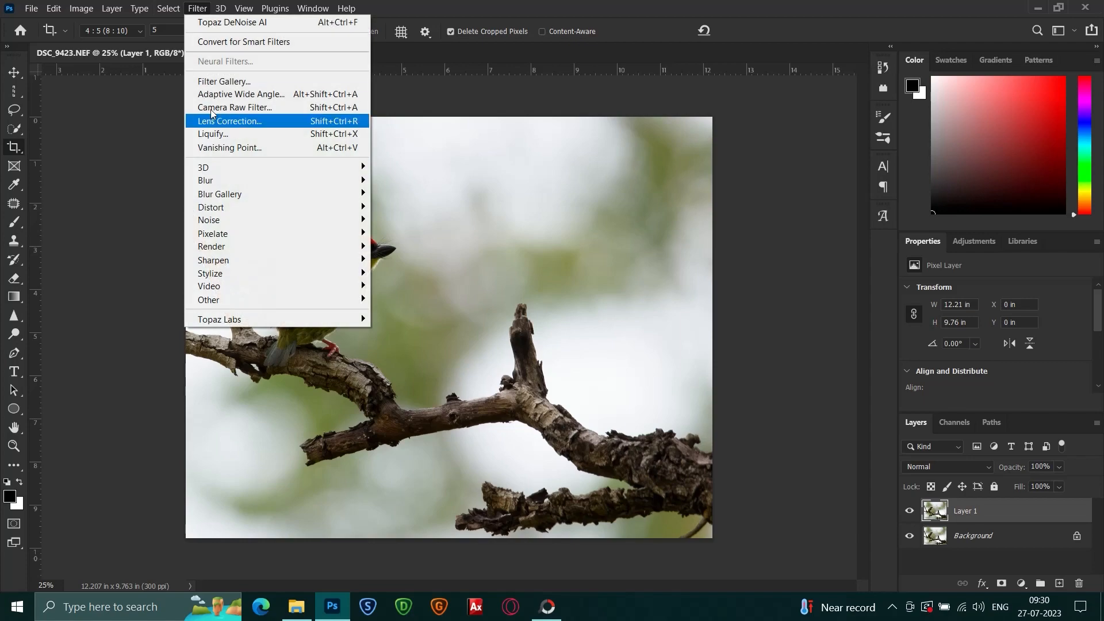
{"action": "left_click", "coordinate": [270, 106]}
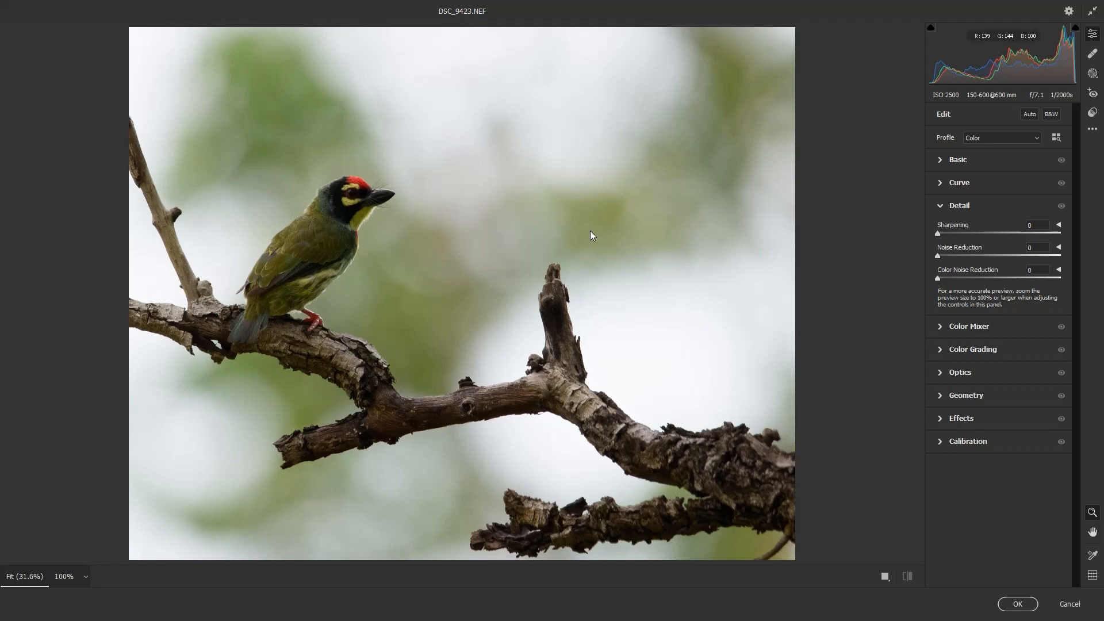
Set exposure to -0.30, contrast +25, highlights -27, shadows +83, whites -21, blacks +12, texture +5 and vibrance +15.
{"action": "left_click", "coordinate": [963, 164]}
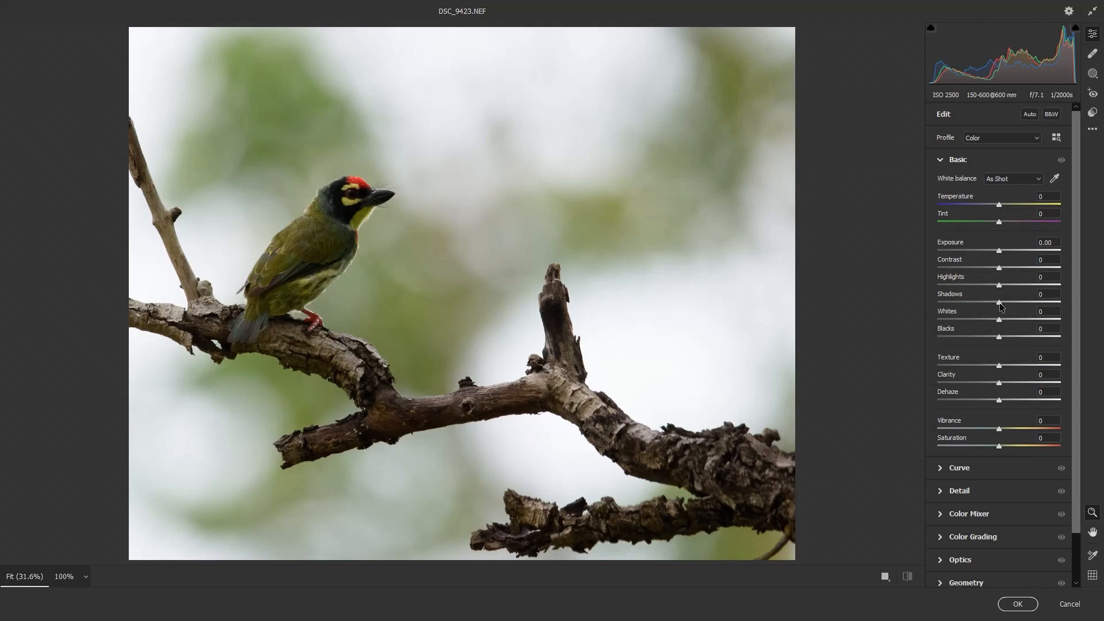
{"action": "left_click_drag", "start_coordinate": [999, 303], "coordinate": [1049, 304]}
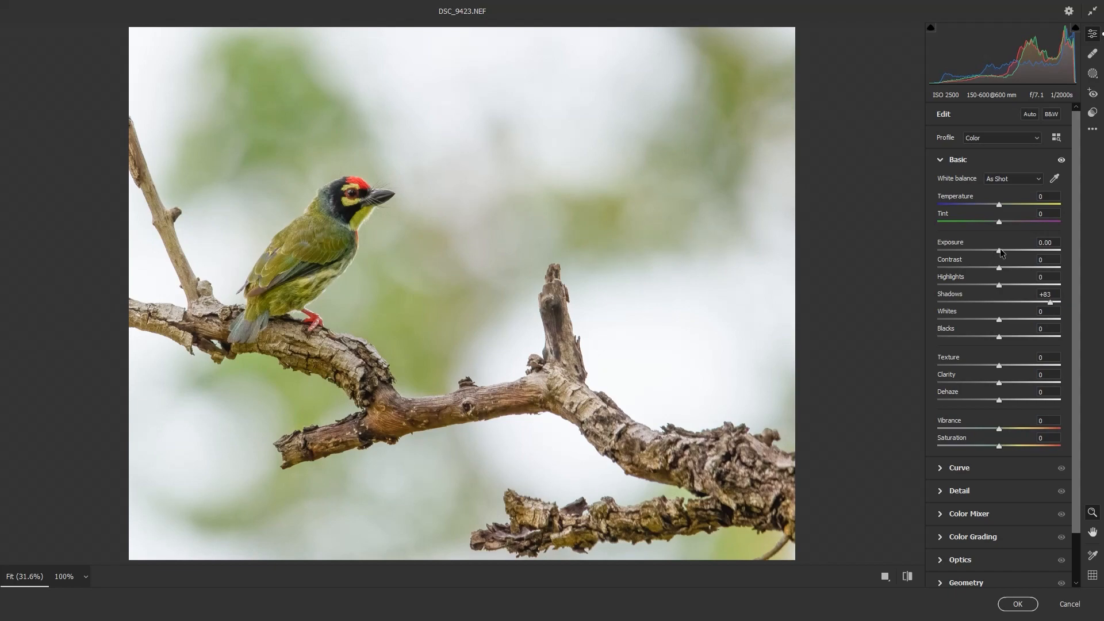
{"action": "left_click_drag", "start_coordinate": [1001, 253], "coordinate": [984, 319]}
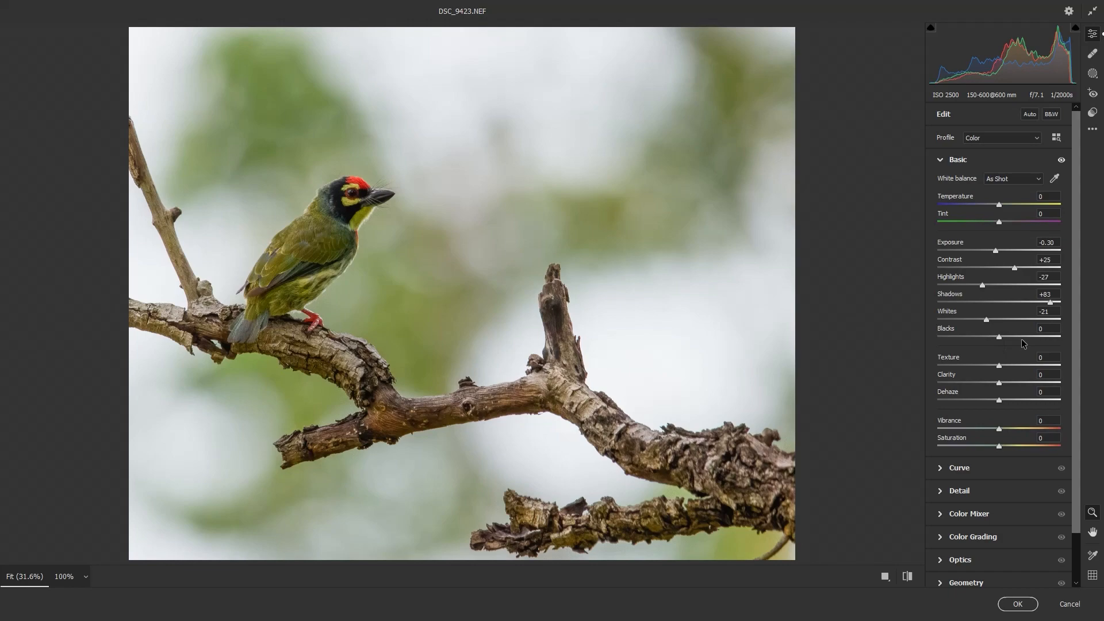
{"action": "left_click_drag", "start_coordinate": [1000, 337], "coordinate": [1003, 339]}
{"action": "left_click_drag", "start_coordinate": [999, 428], "coordinate": [1008, 429]}
{"action": "left_click_drag", "start_coordinate": [998, 367], "coordinate": [1002, 367]}
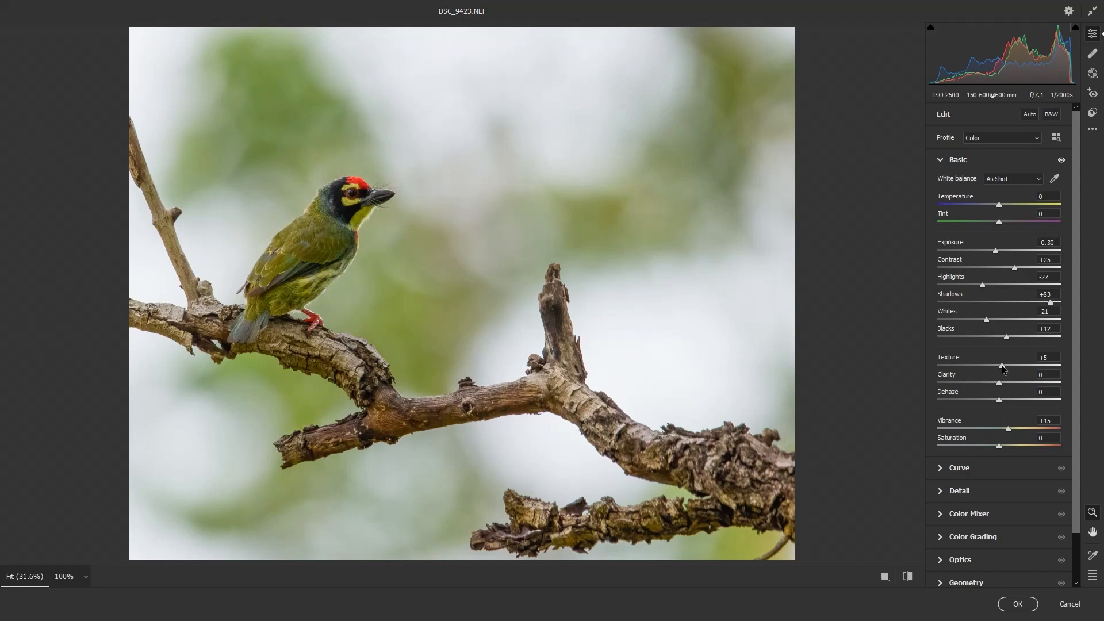
Add slight sharpening and noise reduction to the photo in the Detail settings.
{"action": "left_click", "coordinate": [990, 491]}
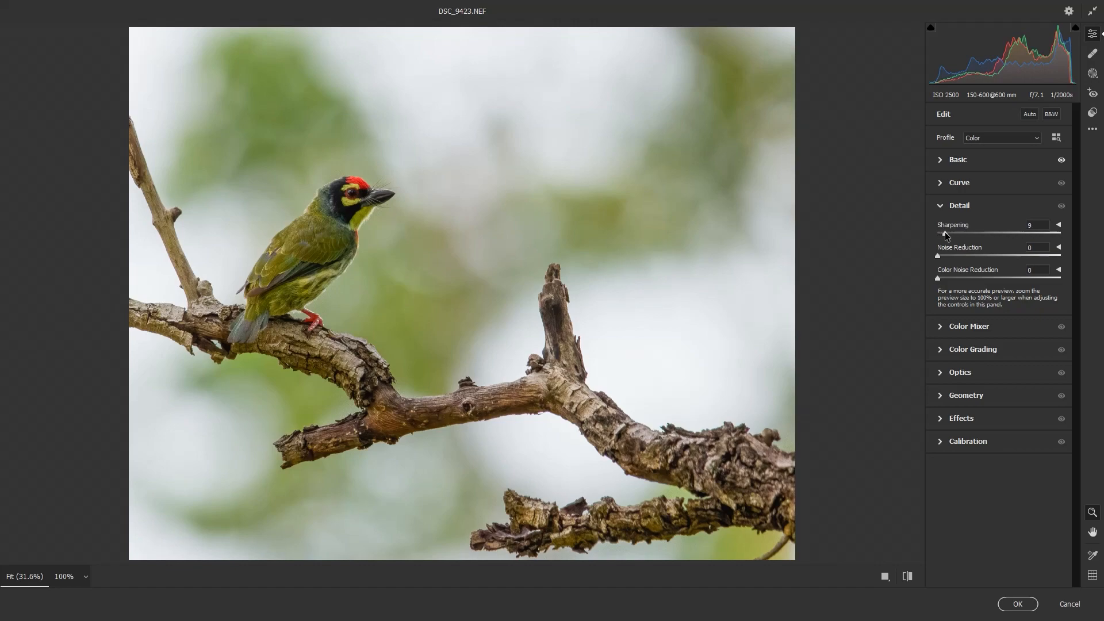
{"action": "left_click_drag", "start_coordinate": [944, 232], "coordinate": [947, 233]}
{"action": "left_click_drag", "start_coordinate": [944, 257], "coordinate": [952, 259]}
In the HSL color mixer, set reds saturation to +31, oranges hue to +21 and yellows hue to +17.
{"action": "left_click", "coordinate": [978, 327]}
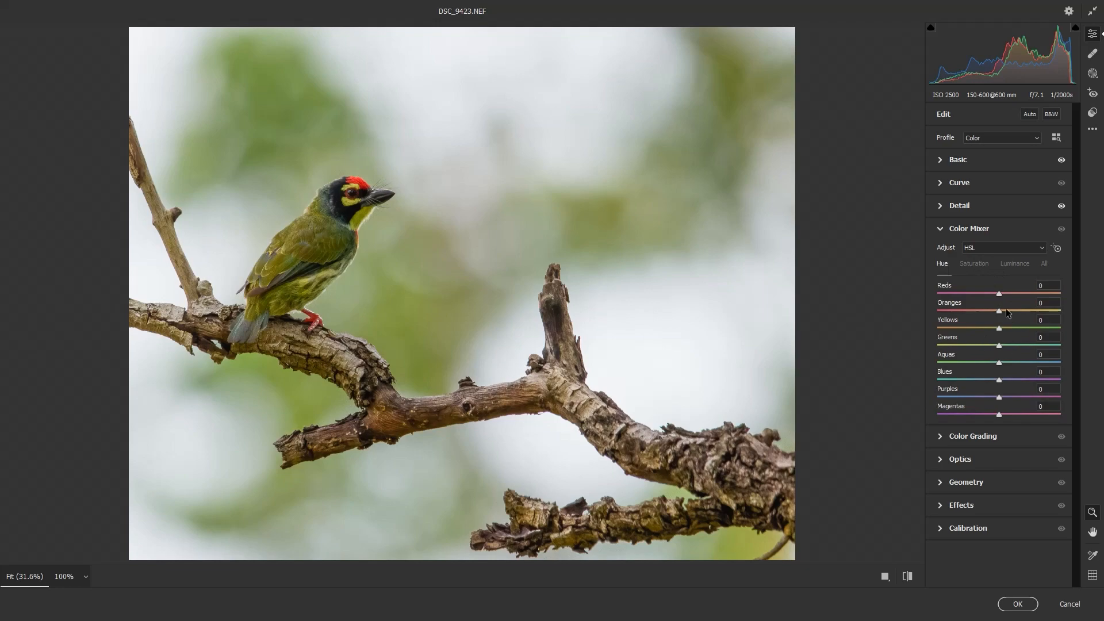
{"action": "left_click", "coordinate": [985, 270]}
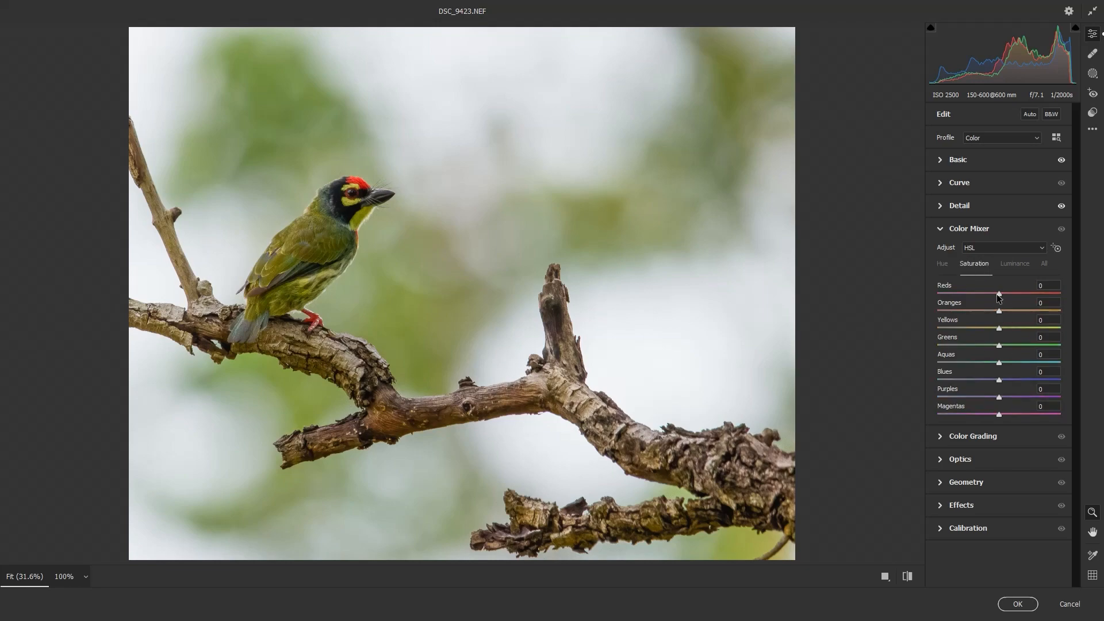
{"action": "left_click_drag", "start_coordinate": [999, 293], "coordinate": [1001, 294]}
{"action": "left_click", "coordinate": [944, 262]}
{"action": "mouse_move", "coordinate": [998, 310]}
{"action": "left_mouse_down"}
{"action": "mouse_move", "coordinate": [1012, 309]}
{"action": "mouse_move", "coordinate": [1010, 328]}
{"action": "left_mouse_up"}
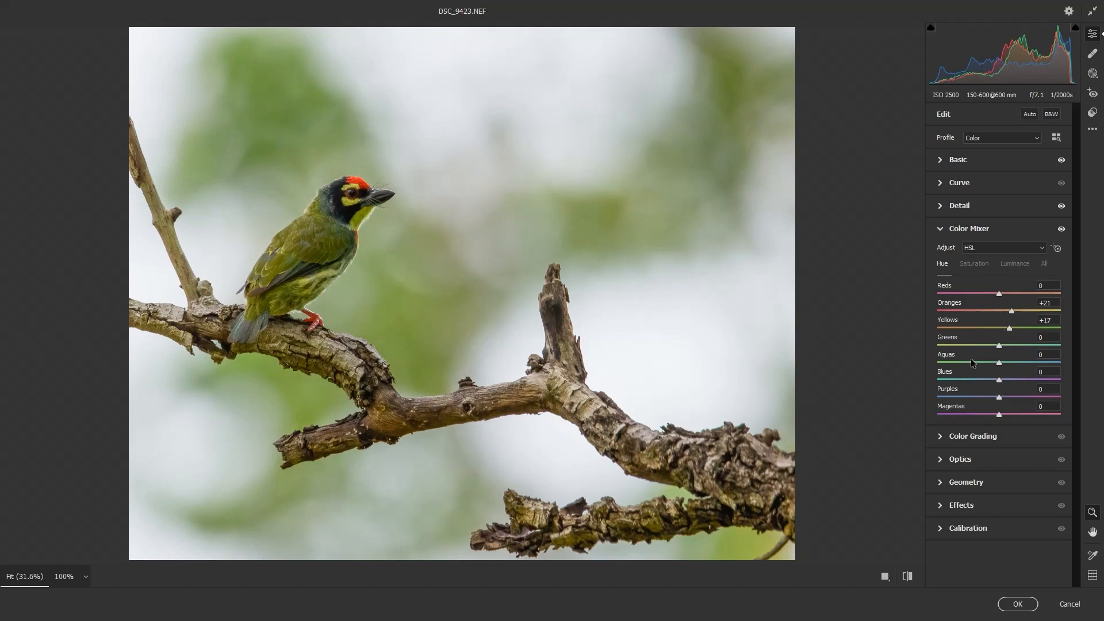
Adjust the saturation of the oranges and yellows, set the oranges hue to +2, and apply the Camera Raw adjustments.
{"action": "left_click", "coordinate": [984, 269]}
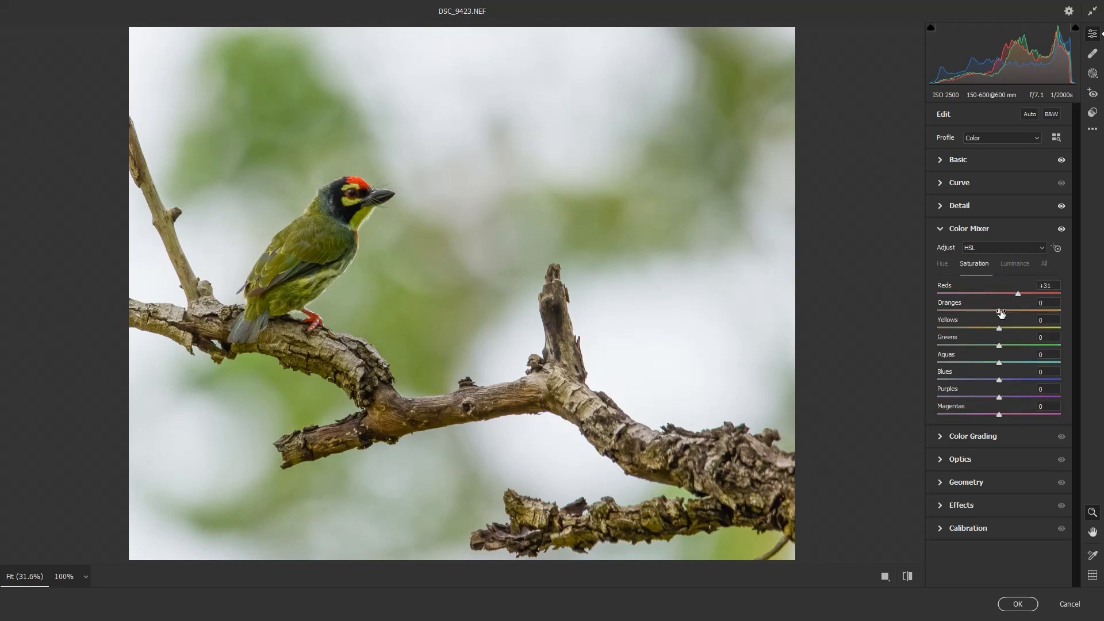
{"action": "left_click_drag", "start_coordinate": [998, 311], "coordinate": [1013, 326]}
{"action": "left_click", "coordinate": [948, 267]}
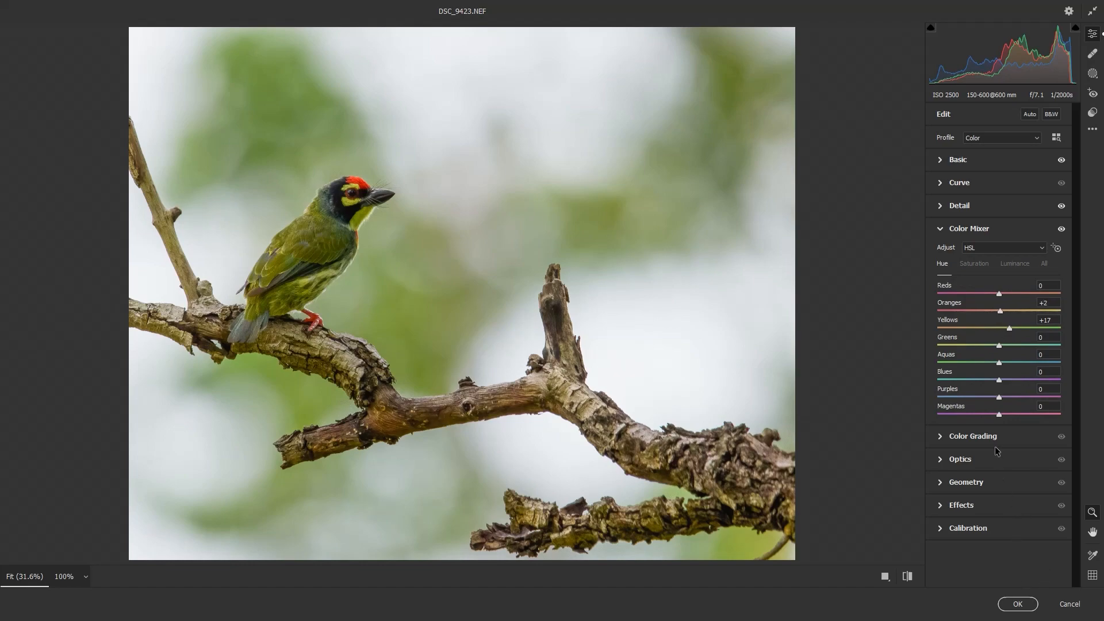
{"action": "left_click", "coordinate": [1017, 604]}
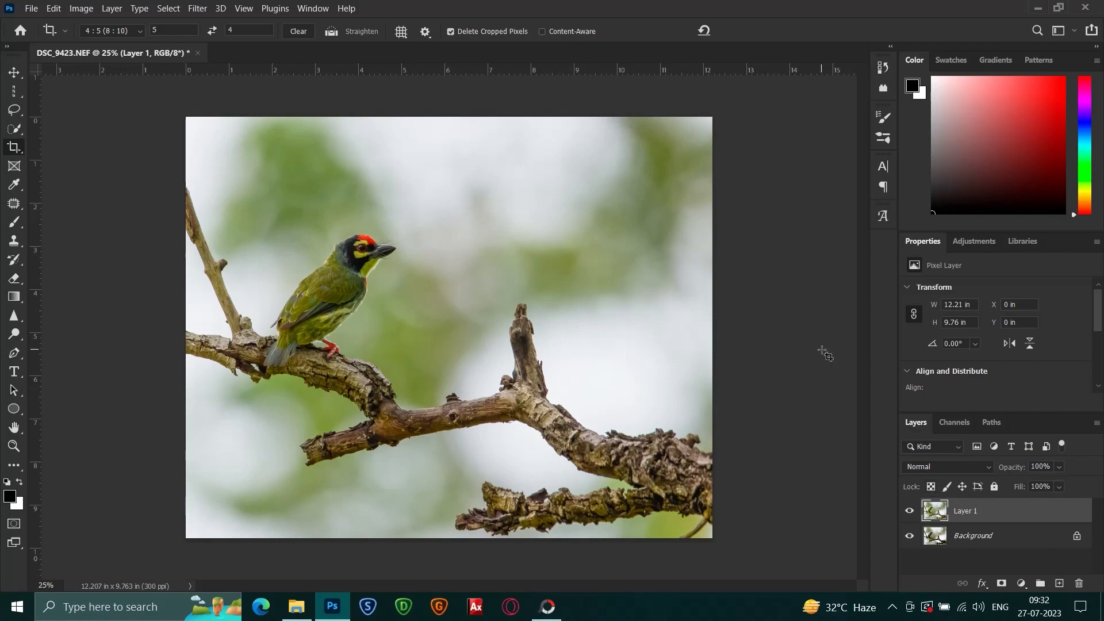
Duplicate Layer 1 and darken the copy with the Camera Raw Filter at an exposure of -5.00.
{"action": "key", "text": "ctrl"}
{"action": "key", "text": "ctrl+j"}
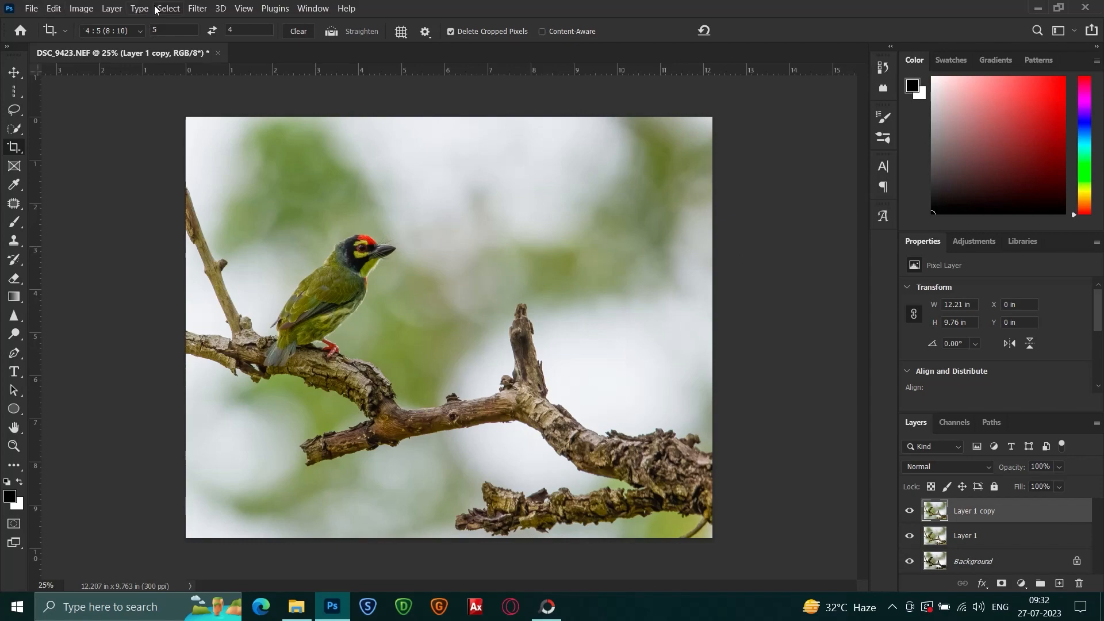
{"action": "left_click", "coordinate": [194, 8]}
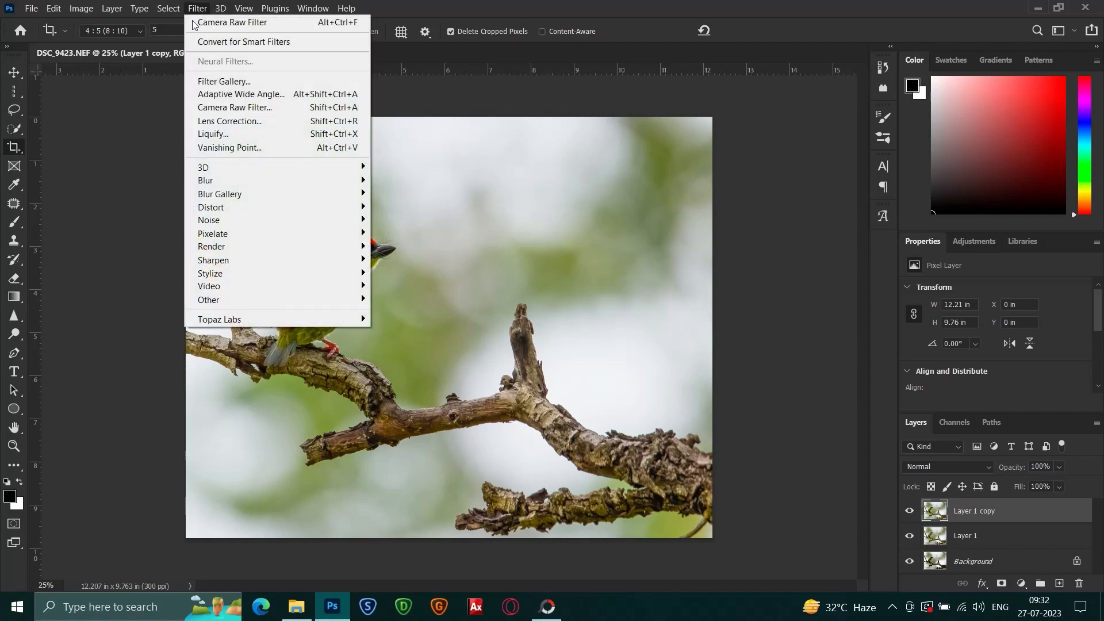
{"action": "left_click", "coordinate": [262, 108]}
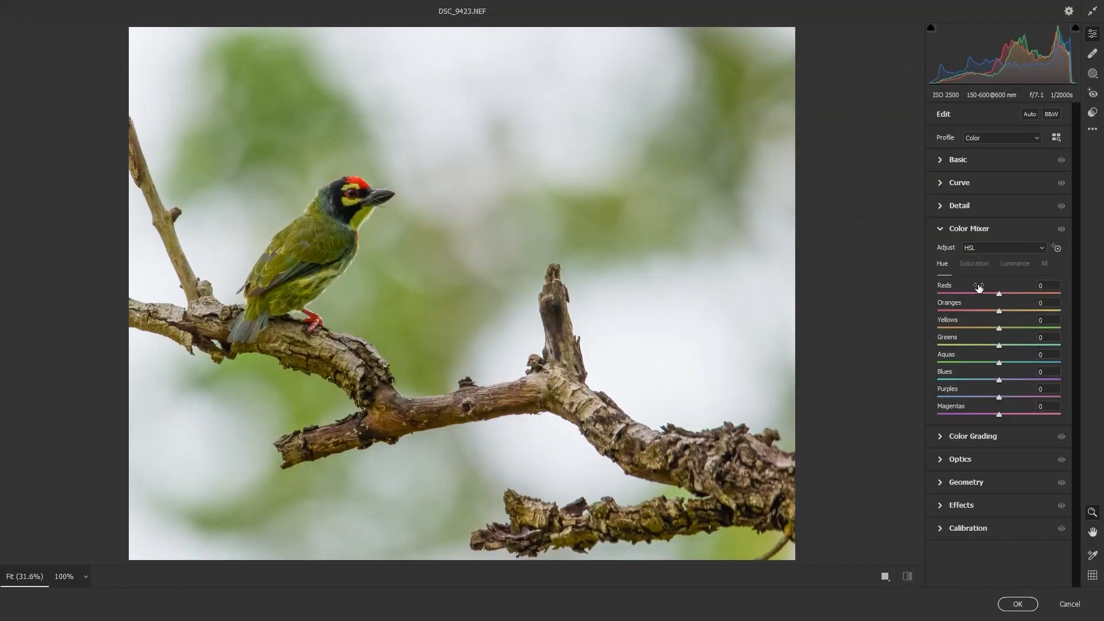
{"action": "left_click", "coordinate": [970, 159]}
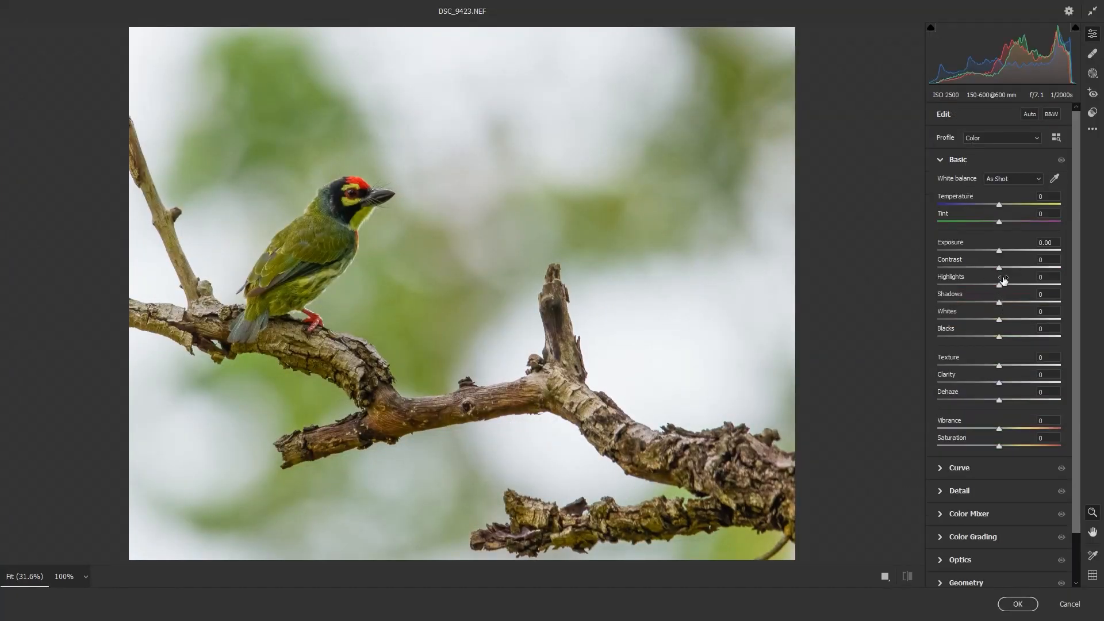
{"action": "left_click_drag", "start_coordinate": [998, 251], "coordinate": [903, 248]}
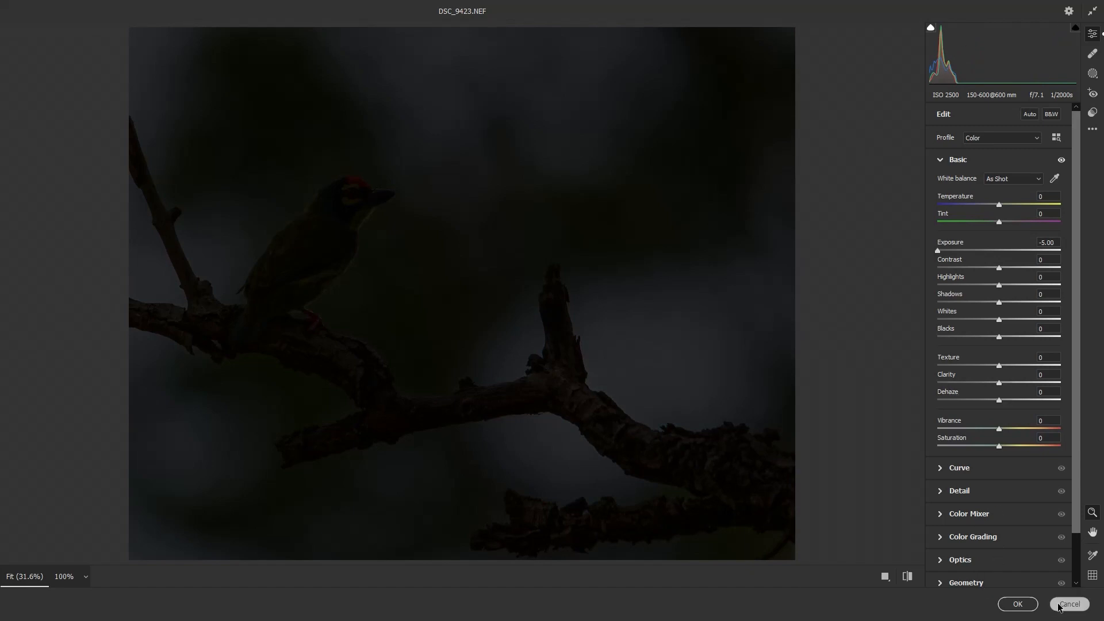
{"action": "left_click", "coordinate": [1017, 604]}
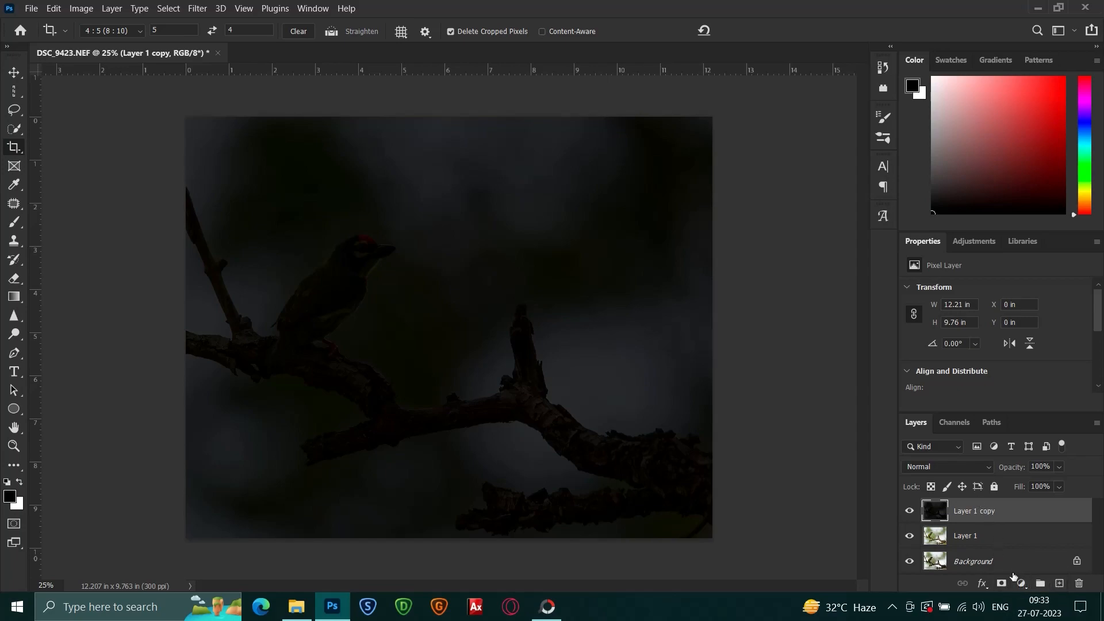
Add a white layer mask to the darkened copy and ready the Brush tool with black foreground and 100% flow.
{"action": "left_click", "coordinate": [1001, 583]}
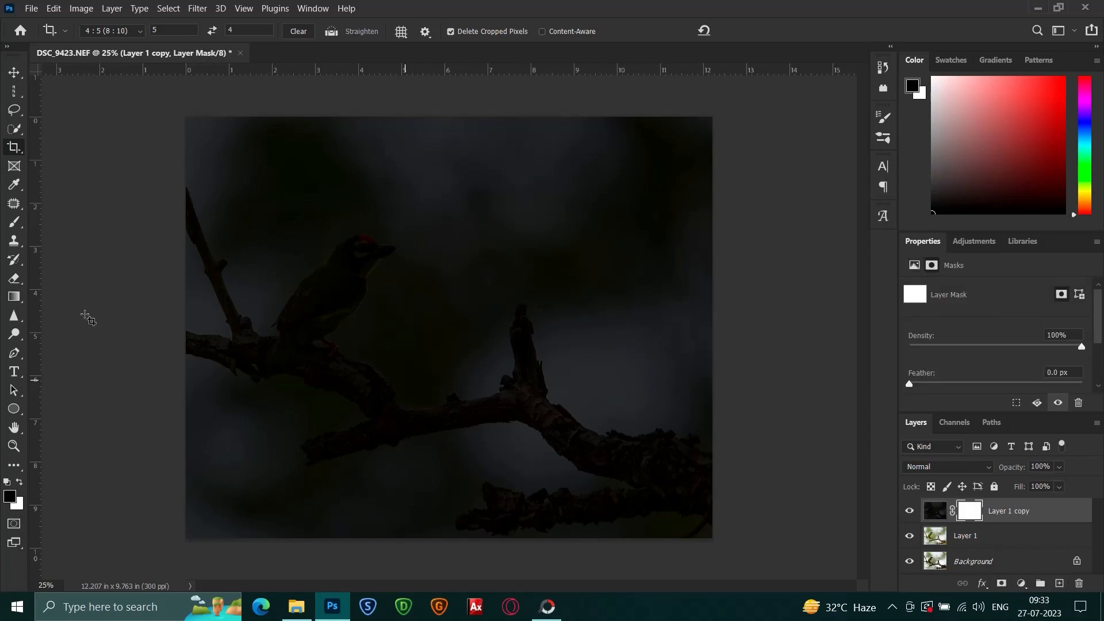
{"action": "left_click", "coordinate": [14, 223]}
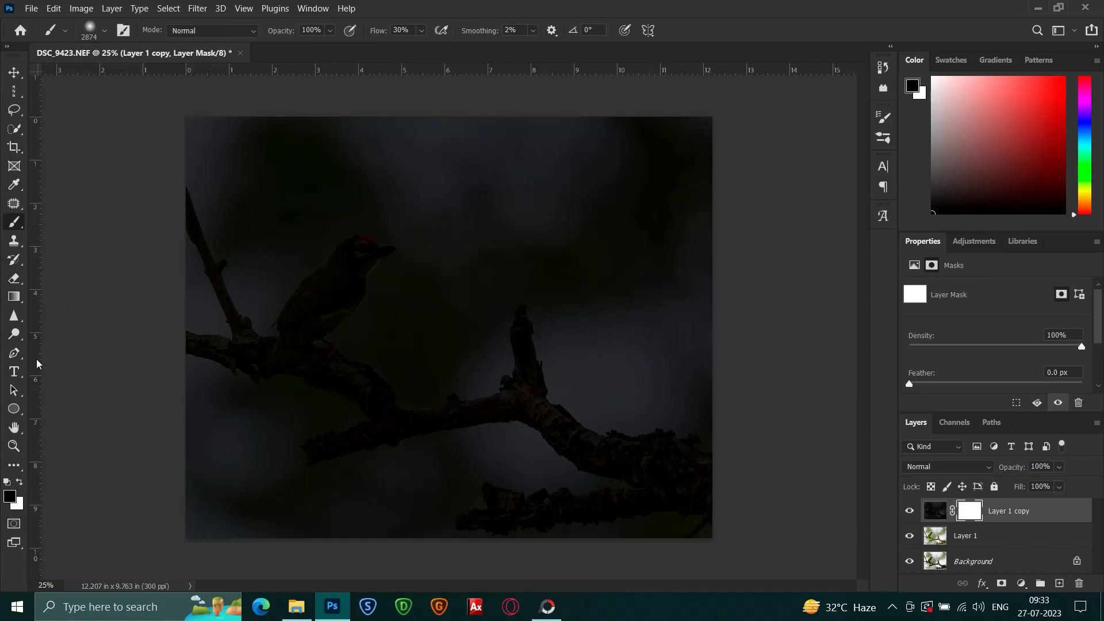
{"action": "left_click", "coordinate": [7, 483]}
{"action": "left_click", "coordinate": [19, 483]}
{"action": "left_click", "coordinate": [421, 30]}
{"action": "left_click_drag", "start_coordinate": [431, 47], "coordinate": [524, 49]}
Paint black on the mask at the photo's upper-right corner with a soft 5000 px brush to reveal light there.
{"action": "right_click", "coordinate": [590, 224]}
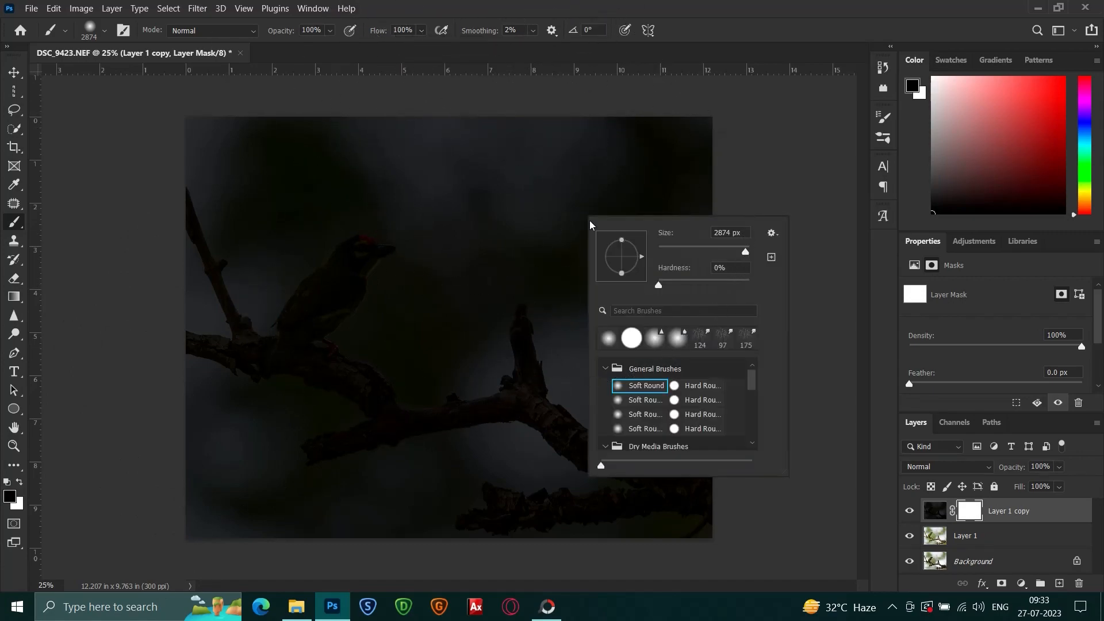
{"action": "left_click_drag", "start_coordinate": [745, 252], "coordinate": [760, 257]}
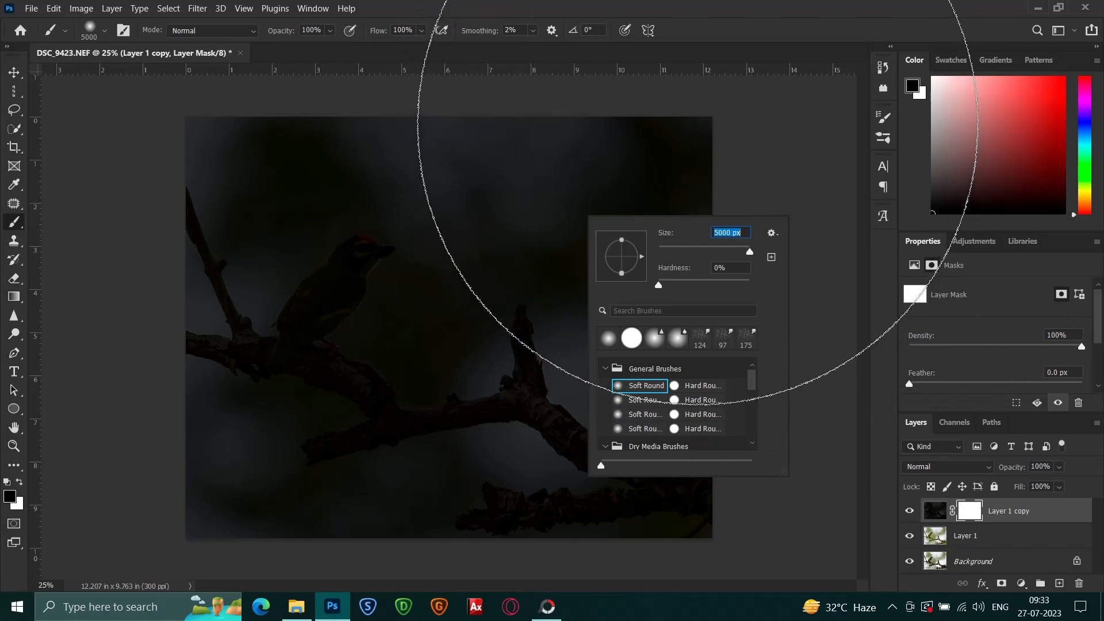
{"action": "key", "text": "Return"}
{"action": "left_click", "coordinate": [703, 113]}
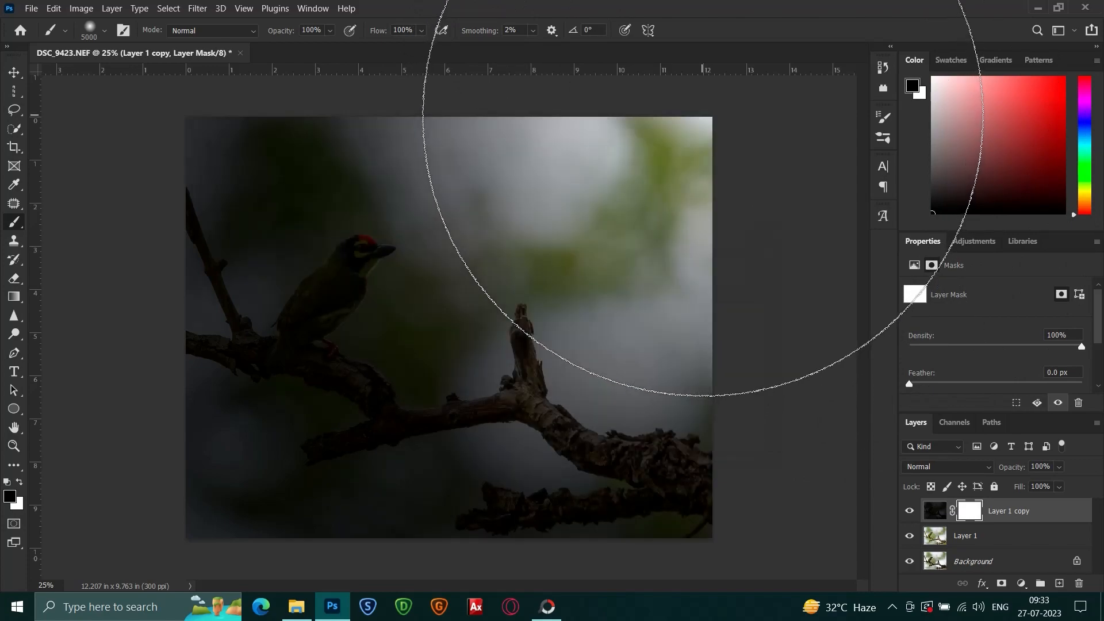
{"action": "left_click", "coordinate": [702, 115]}
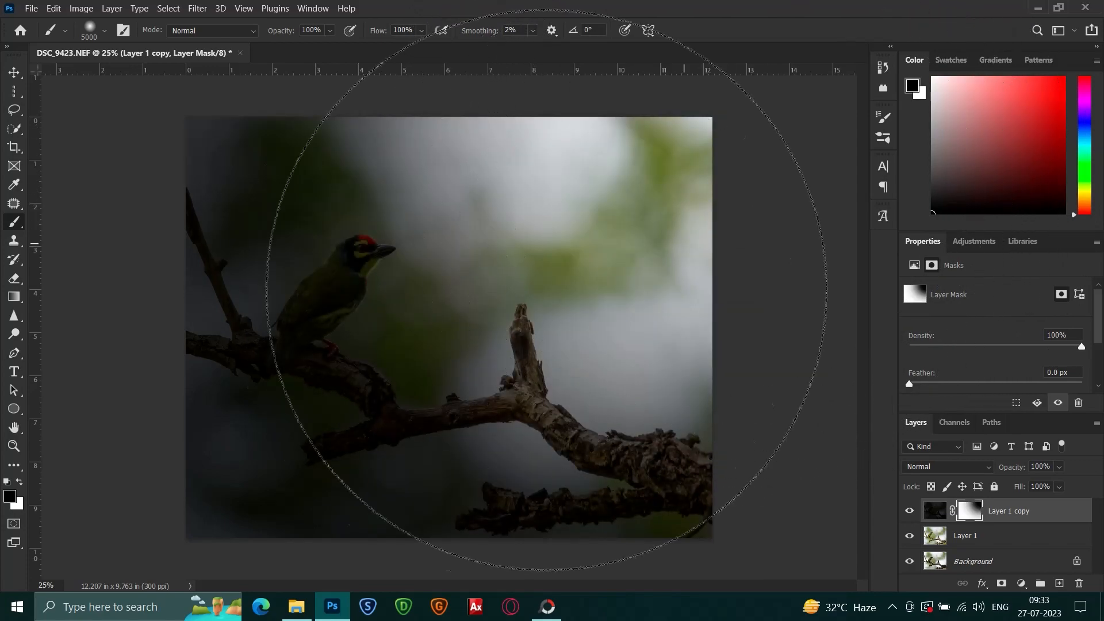
Paint black on the mask over the bird's eye, face, neck and wing, starting with a soft 127 px brush.
{"action": "right_click", "coordinate": [467, 345]}
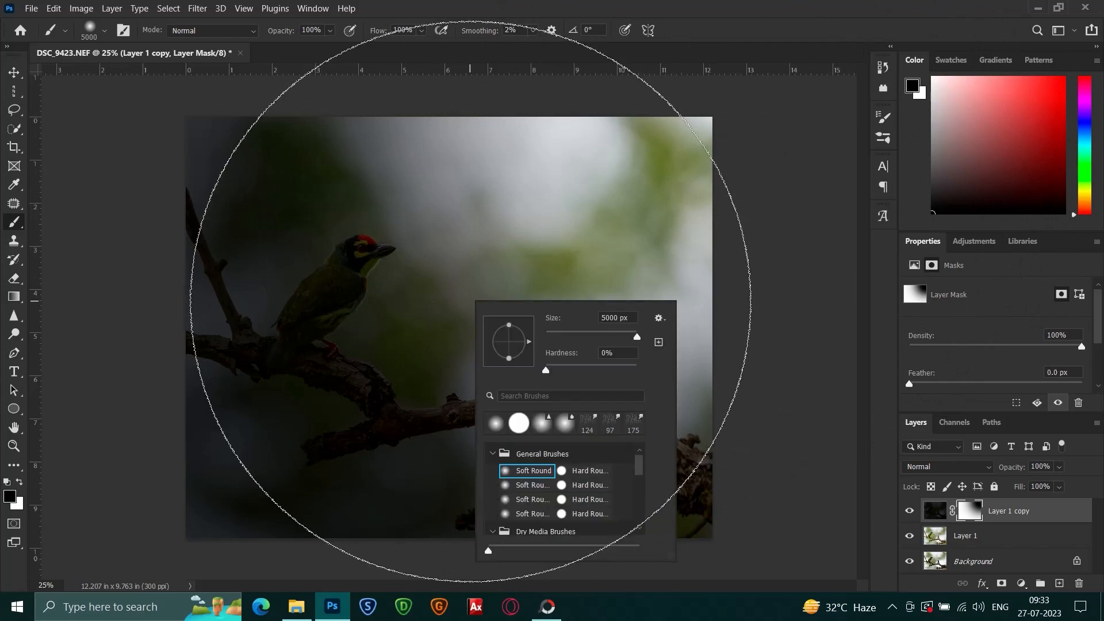
{"action": "left_click", "coordinate": [598, 331]}
{"action": "key", "text": "Return"}
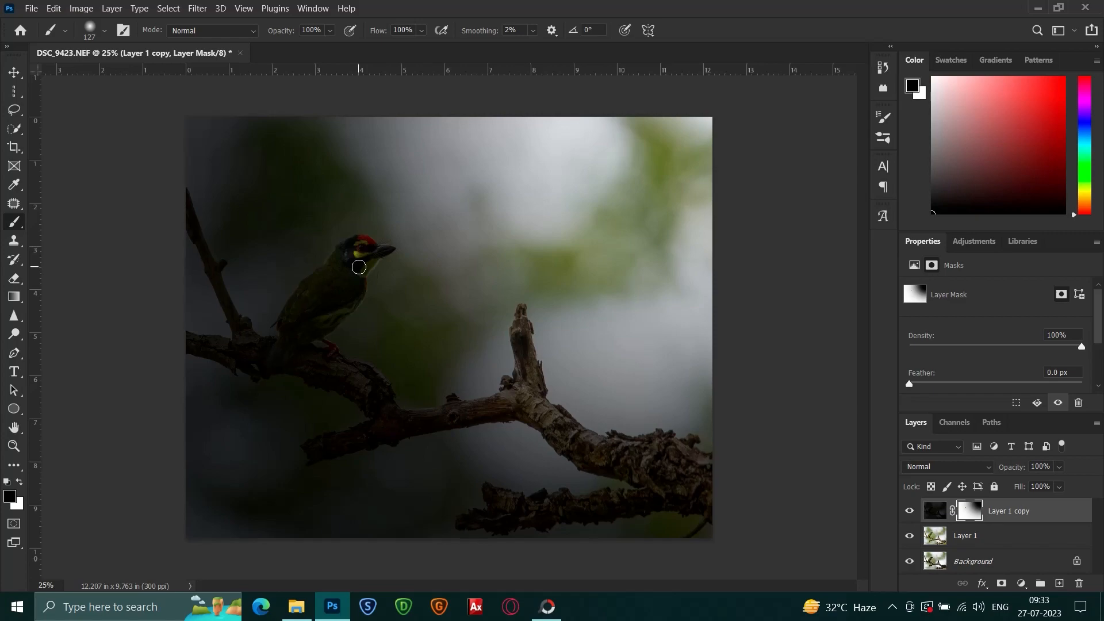
{"action": "key", "text": "ctrl+1"}
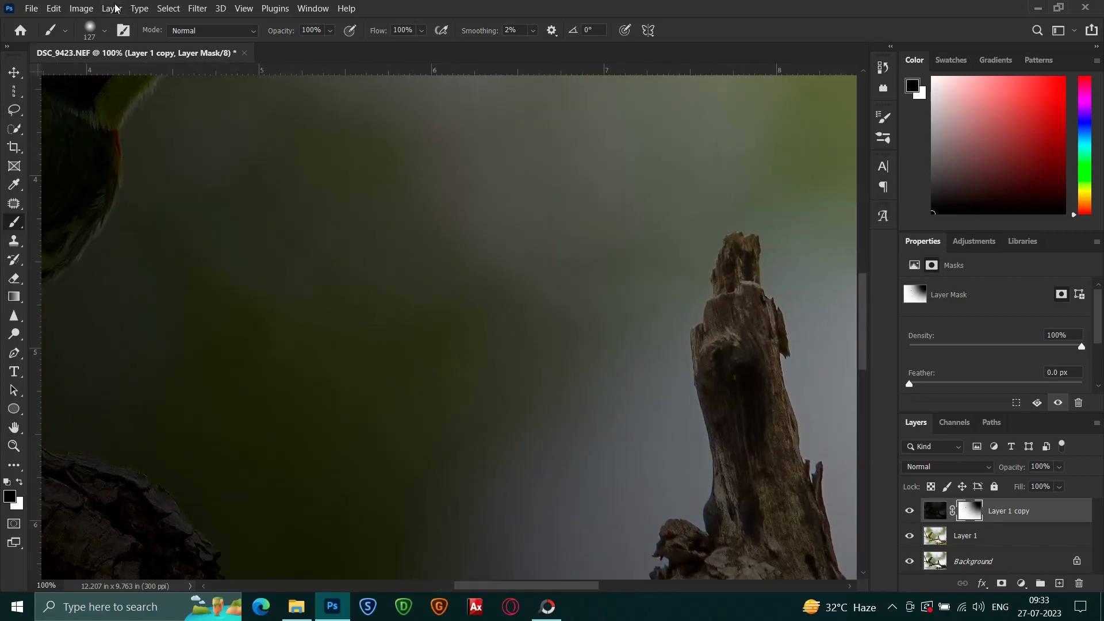
{"action": "left_click_drag", "start_coordinate": [187, 208], "coordinate": [595, 406]}
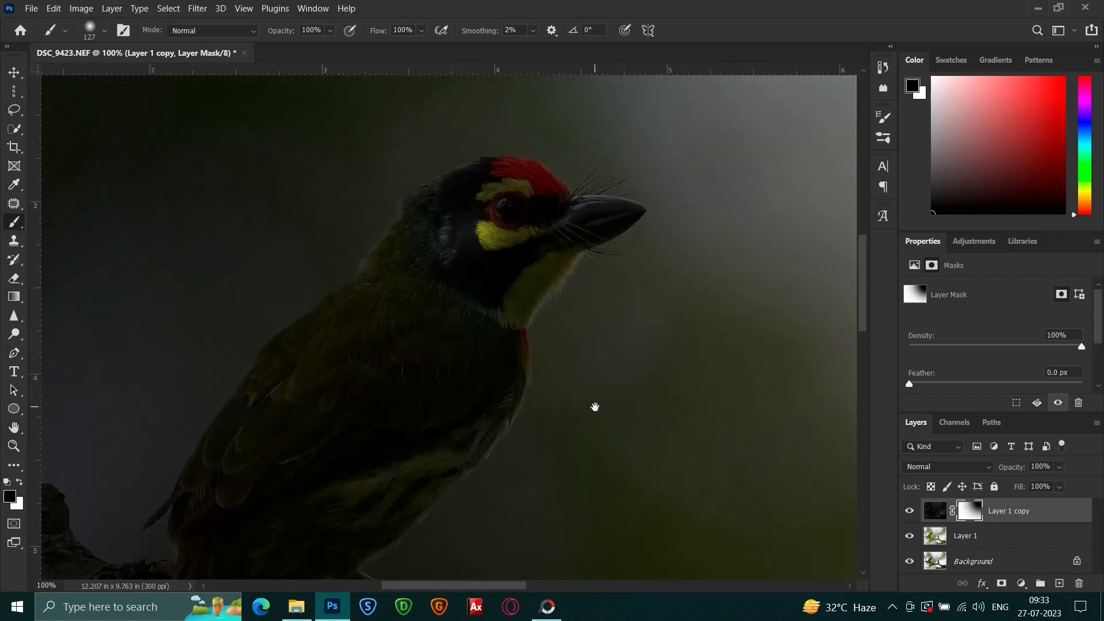
{"action": "left_click", "coordinate": [514, 209]}
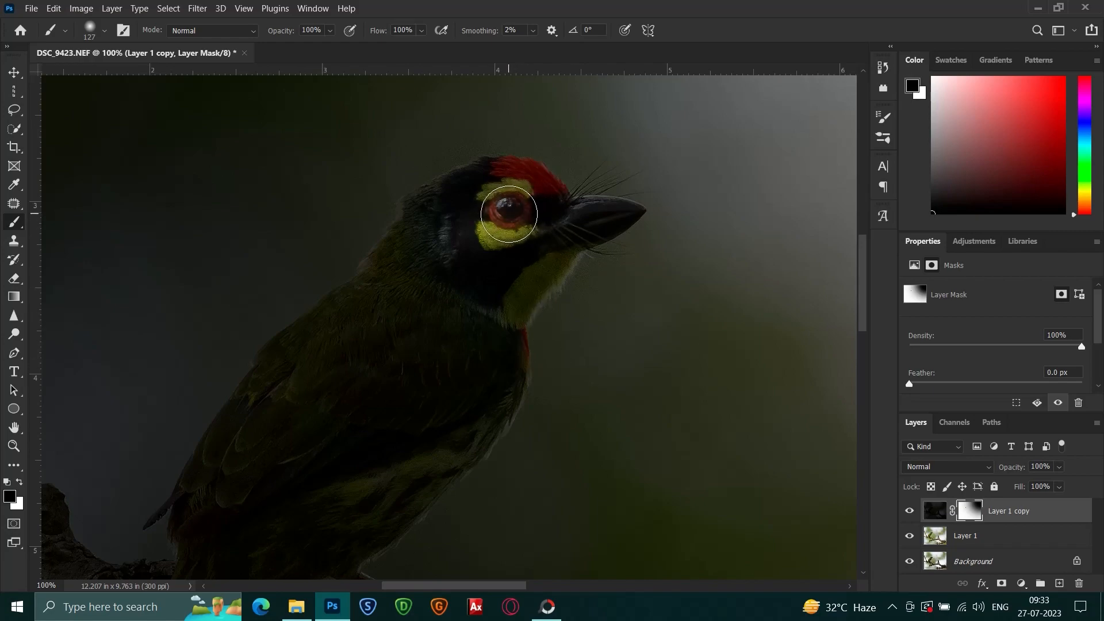
{"action": "left_click", "coordinate": [510, 212]}
{"action": "mouse_move", "coordinate": [511, 205]}
{"action": "left_mouse_down"}
{"action": "mouse_move", "coordinate": [463, 222]}
{"action": "mouse_move", "coordinate": [454, 234]}
{"action": "mouse_move", "coordinate": [506, 229]}
{"action": "mouse_move", "coordinate": [498, 254]}
{"action": "mouse_move", "coordinate": [440, 315]}
{"action": "mouse_move", "coordinate": [369, 364]}
{"action": "mouse_move", "coordinate": [318, 437]}
{"action": "mouse_move", "coordinate": [402, 391]}
{"action": "mouse_move", "coordinate": [505, 234]}
{"action": "mouse_move", "coordinate": [436, 249]}
{"action": "mouse_move", "coordinate": [414, 282]}
{"action": "mouse_move", "coordinate": [423, 285]}
{"action": "left_mouse_up"}
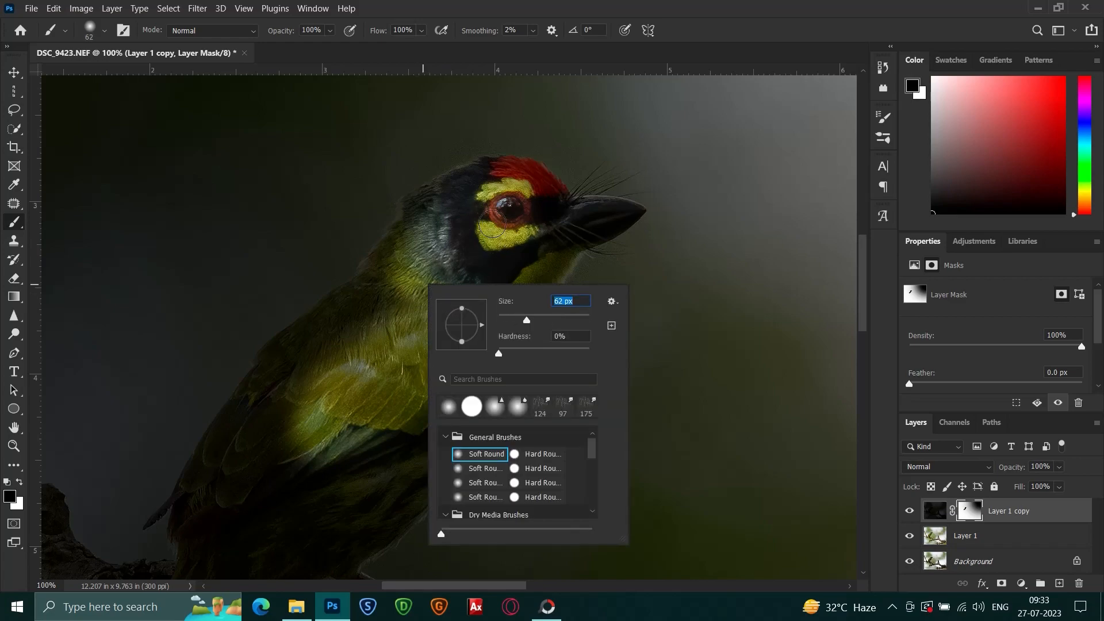
Reveal the bird's beak by painting black on the mask with a soft 18 px brush.
{"action": "key", "text": "Escape"}
{"action": "key", "text": "ctrl+plus"}
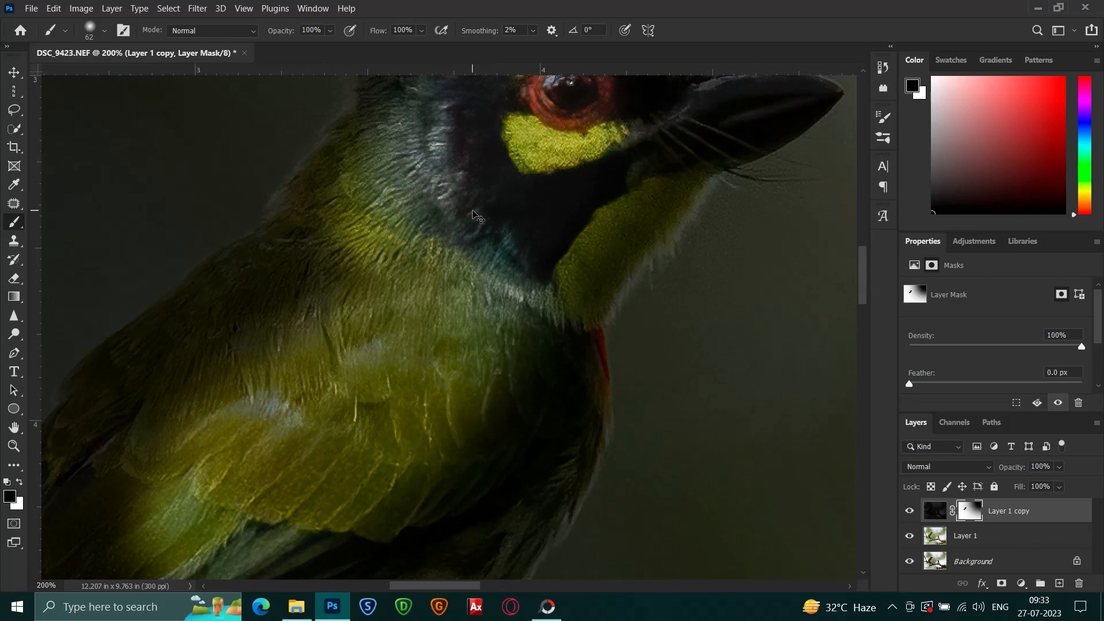
{"action": "key", "text": "ctrl+plus"}
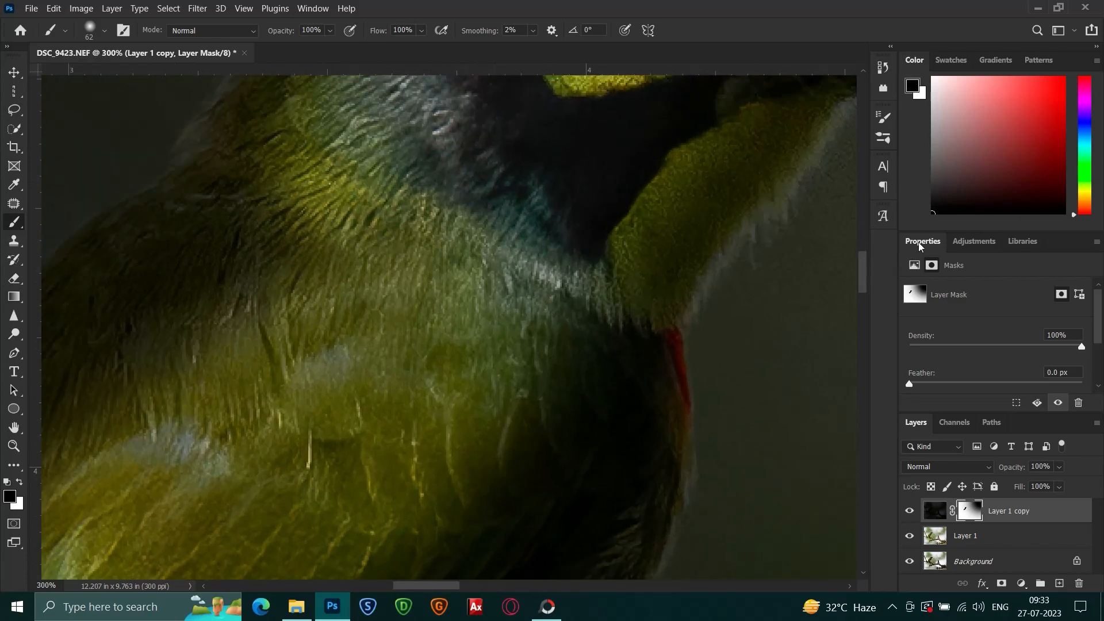
{"action": "left_click_drag", "start_coordinate": [861, 266], "coordinate": [883, 240]}
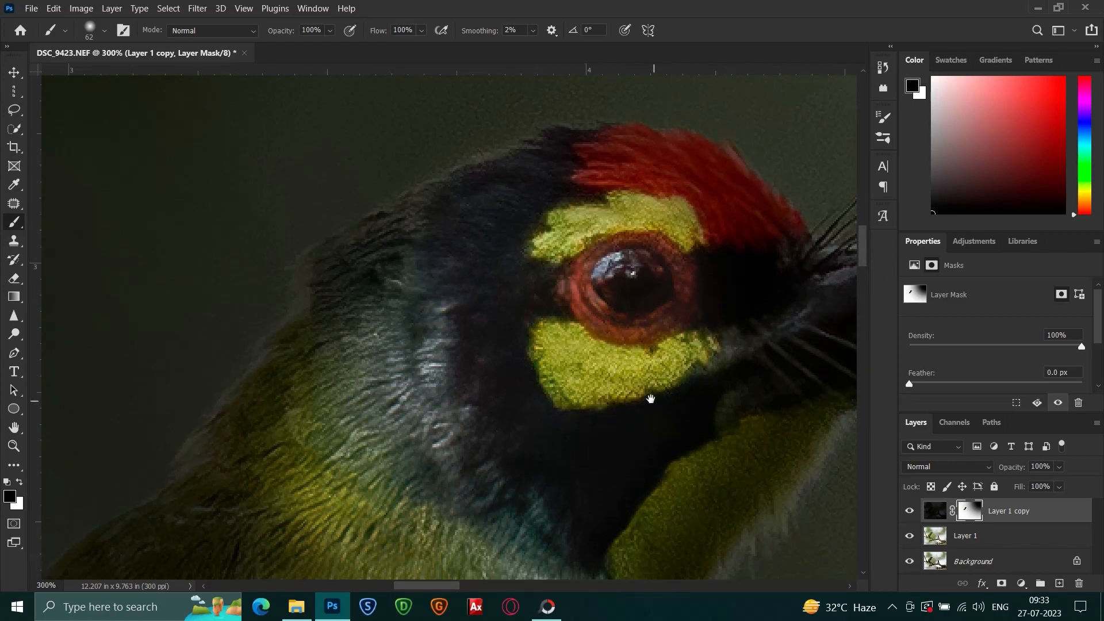
{"action": "mouse_move", "coordinate": [651, 395]}
{"action": "left_mouse_down"}
{"action": "mouse_move", "coordinate": [520, 363]}
{"action": "mouse_move", "coordinate": [451, 367]}
{"action": "left_mouse_up"}
{"action": "right_click", "coordinate": [518, 341]}
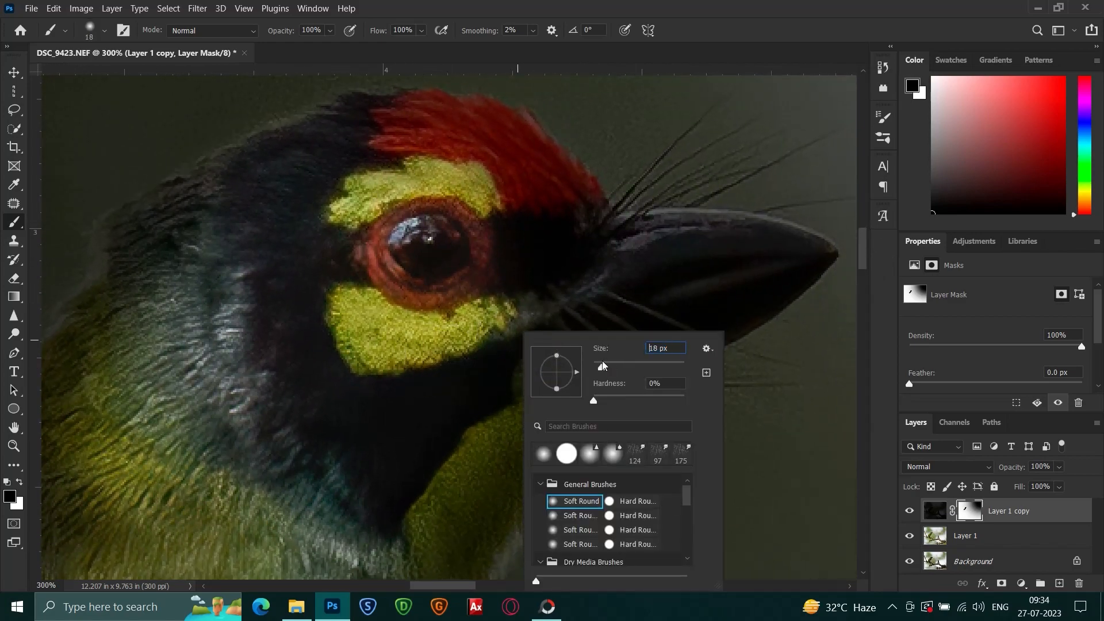
{"action": "mouse_move", "coordinate": [584, 272]}
{"action": "left_mouse_down"}
{"action": "mouse_move", "coordinate": [644, 264]}
{"action": "mouse_move", "coordinate": [613, 253]}
{"action": "mouse_move", "coordinate": [636, 239]}
{"action": "mouse_move", "coordinate": [732, 234]}
{"action": "mouse_move", "coordinate": [795, 250]}
{"action": "mouse_move", "coordinate": [713, 232]}
{"action": "left_mouse_up"}
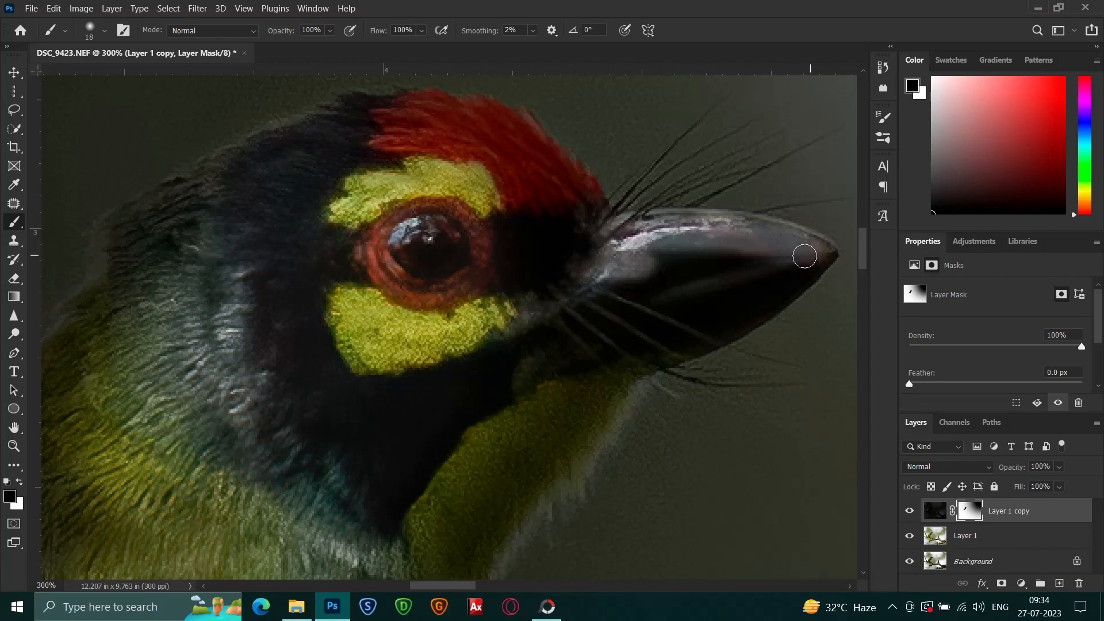
{"action": "mouse_move", "coordinate": [804, 256]}
{"action": "left_mouse_down"}
{"action": "mouse_move", "coordinate": [665, 257]}
{"action": "mouse_move", "coordinate": [580, 292]}
{"action": "mouse_move", "coordinate": [745, 262]}
{"action": "mouse_move", "coordinate": [580, 302]}
{"action": "mouse_move", "coordinate": [563, 316]}
{"action": "mouse_move", "coordinate": [773, 270]}
{"action": "left_mouse_up"}
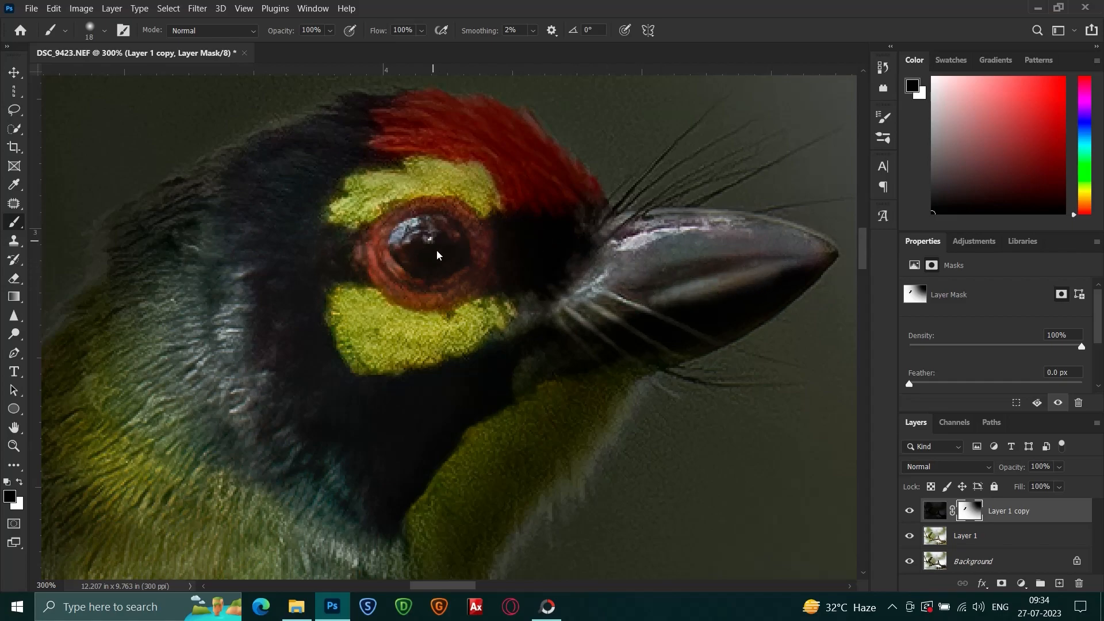
Paint black on the mask over the red forehead, dark crown, yellow throat and back of the bird's head.
{"action": "mouse_move", "coordinate": [585, 233]}
{"action": "left_mouse_down"}
{"action": "mouse_move", "coordinate": [563, 268]}
{"action": "mouse_move", "coordinate": [594, 237]}
{"action": "mouse_move", "coordinate": [563, 241]}
{"action": "mouse_move", "coordinate": [558, 269]}
{"action": "mouse_move", "coordinate": [567, 223]}
{"action": "mouse_move", "coordinate": [462, 165]}
{"action": "mouse_move", "coordinate": [410, 165]}
{"action": "mouse_move", "coordinate": [525, 193]}
{"action": "mouse_move", "coordinate": [481, 152]}
{"action": "mouse_move", "coordinate": [534, 165]}
{"action": "mouse_move", "coordinate": [573, 200]}
{"action": "left_mouse_up"}
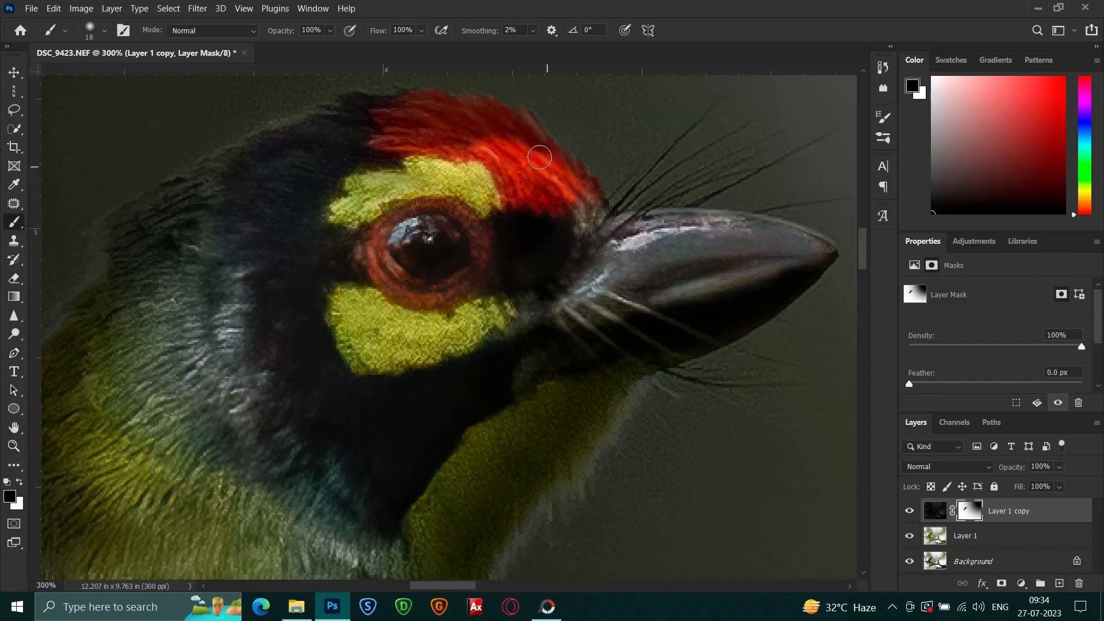
{"action": "mouse_move", "coordinate": [539, 157]}
{"action": "left_mouse_down"}
{"action": "mouse_move", "coordinate": [434, 107]}
{"action": "mouse_move", "coordinate": [340, 124]}
{"action": "mouse_move", "coordinate": [477, 144]}
{"action": "left_mouse_up"}
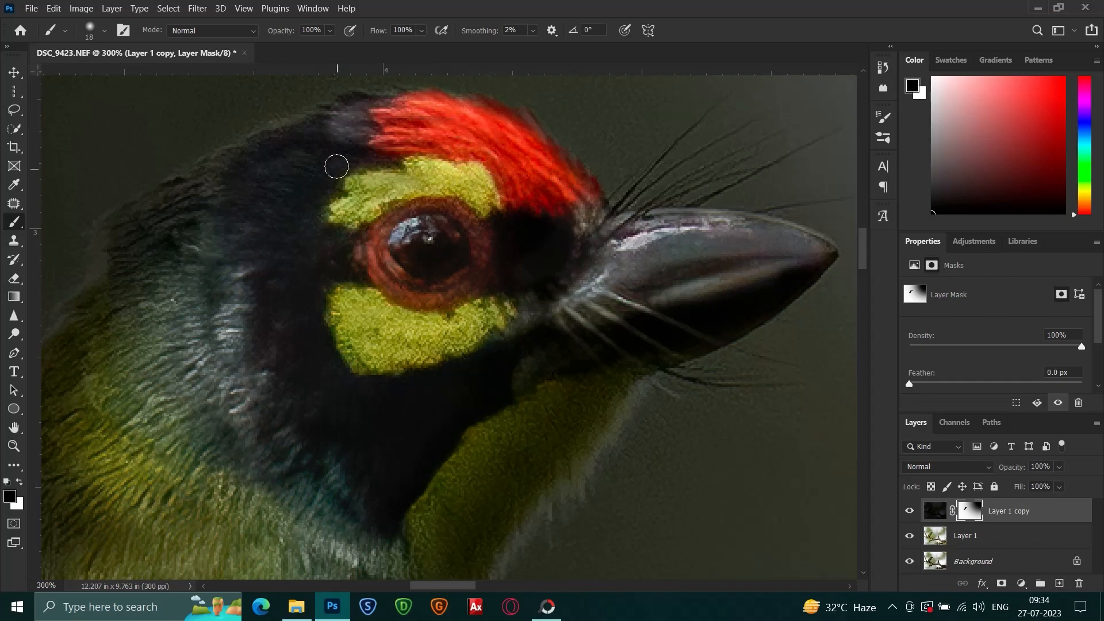
{"action": "mouse_move", "coordinate": [336, 166]}
{"action": "left_mouse_down"}
{"action": "mouse_move", "coordinate": [354, 135]}
{"action": "mouse_move", "coordinate": [296, 167]}
{"action": "left_mouse_up"}
{"action": "mouse_move", "coordinate": [338, 136]}
{"action": "left_mouse_down"}
{"action": "mouse_move", "coordinate": [320, 131]}
{"action": "mouse_move", "coordinate": [268, 153]}
{"action": "mouse_move", "coordinate": [293, 160]}
{"action": "left_mouse_up"}
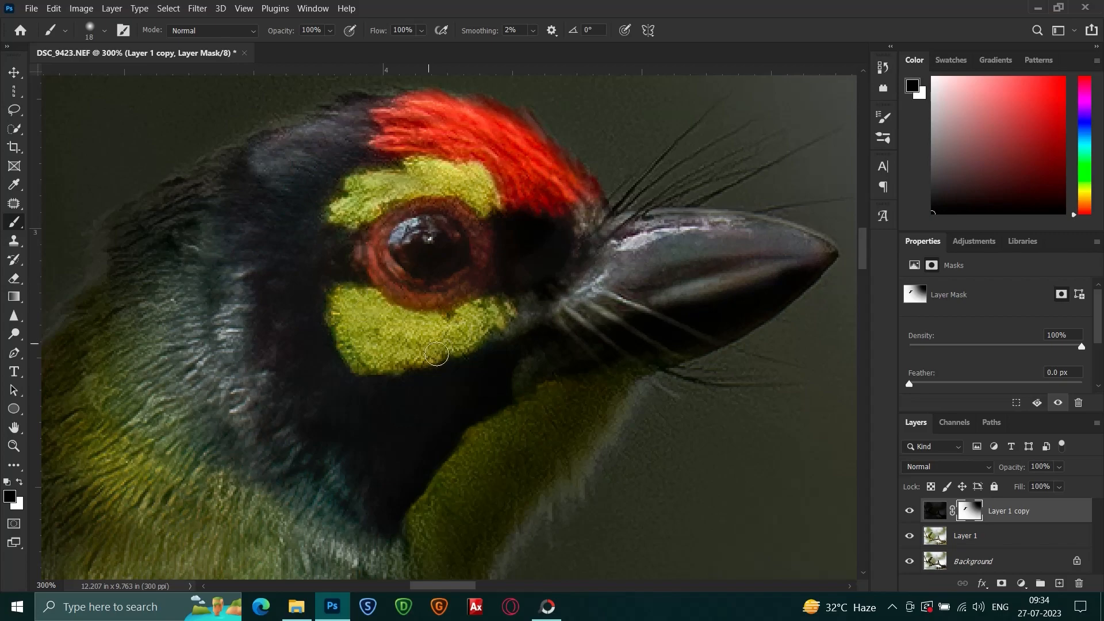
{"action": "mouse_move", "coordinate": [478, 374]}
{"action": "left_mouse_down"}
{"action": "mouse_move", "coordinate": [529, 411]}
{"action": "mouse_move", "coordinate": [551, 376]}
{"action": "mouse_move", "coordinate": [474, 397]}
{"action": "mouse_move", "coordinate": [599, 326]}
{"action": "mouse_move", "coordinate": [613, 340]}
{"action": "mouse_move", "coordinate": [553, 384]}
{"action": "mouse_move", "coordinate": [597, 377]}
{"action": "mouse_move", "coordinate": [578, 397]}
{"action": "mouse_move", "coordinate": [606, 378]}
{"action": "mouse_move", "coordinate": [551, 418]}
{"action": "mouse_move", "coordinate": [555, 403]}
{"action": "mouse_move", "coordinate": [493, 433]}
{"action": "mouse_move", "coordinate": [537, 379]}
{"action": "mouse_move", "coordinate": [498, 411]}
{"action": "mouse_move", "coordinate": [414, 527]}
{"action": "mouse_move", "coordinate": [516, 421]}
{"action": "mouse_move", "coordinate": [536, 417]}
{"action": "mouse_move", "coordinate": [484, 486]}
{"action": "mouse_move", "coordinate": [424, 527]}
{"action": "left_mouse_up"}
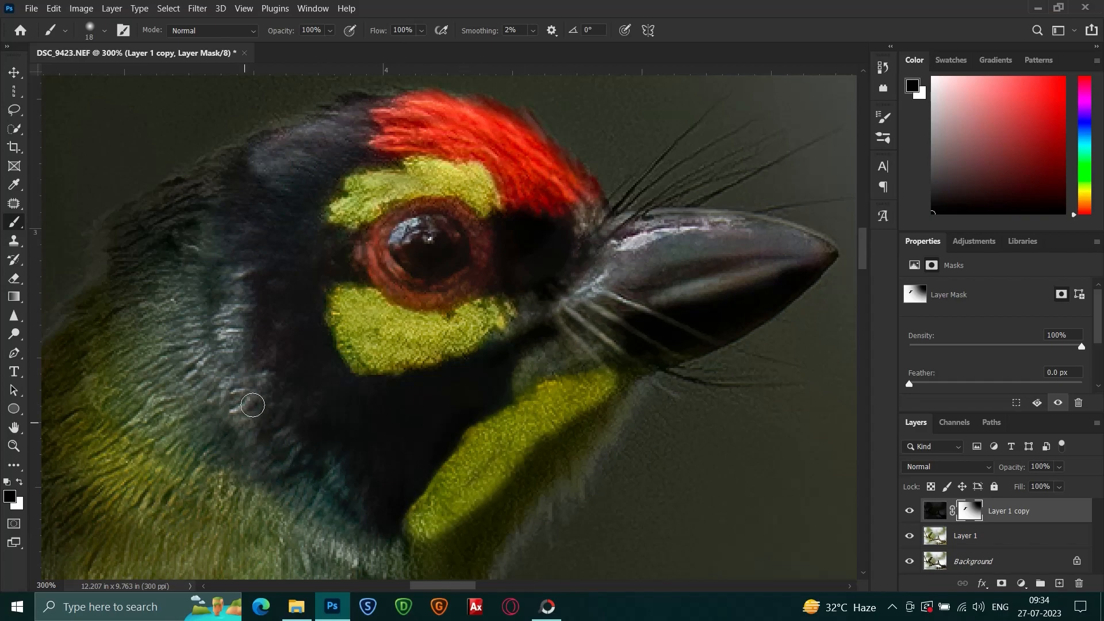
{"action": "mouse_move", "coordinate": [213, 299]}
{"action": "left_mouse_down"}
{"action": "mouse_move", "coordinate": [224, 242]}
{"action": "mouse_move", "coordinate": [208, 228]}
{"action": "mouse_move", "coordinate": [186, 235]}
{"action": "mouse_move", "coordinate": [262, 187]}
{"action": "mouse_move", "coordinate": [249, 179]}
{"action": "mouse_move", "coordinate": [221, 190]}
{"action": "mouse_move", "coordinate": [255, 162]}
{"action": "mouse_move", "coordinate": [182, 195]}
{"action": "mouse_move", "coordinate": [205, 207]}
{"action": "mouse_move", "coordinate": [226, 198]}
{"action": "mouse_move", "coordinate": [178, 264]}
{"action": "left_mouse_up"}
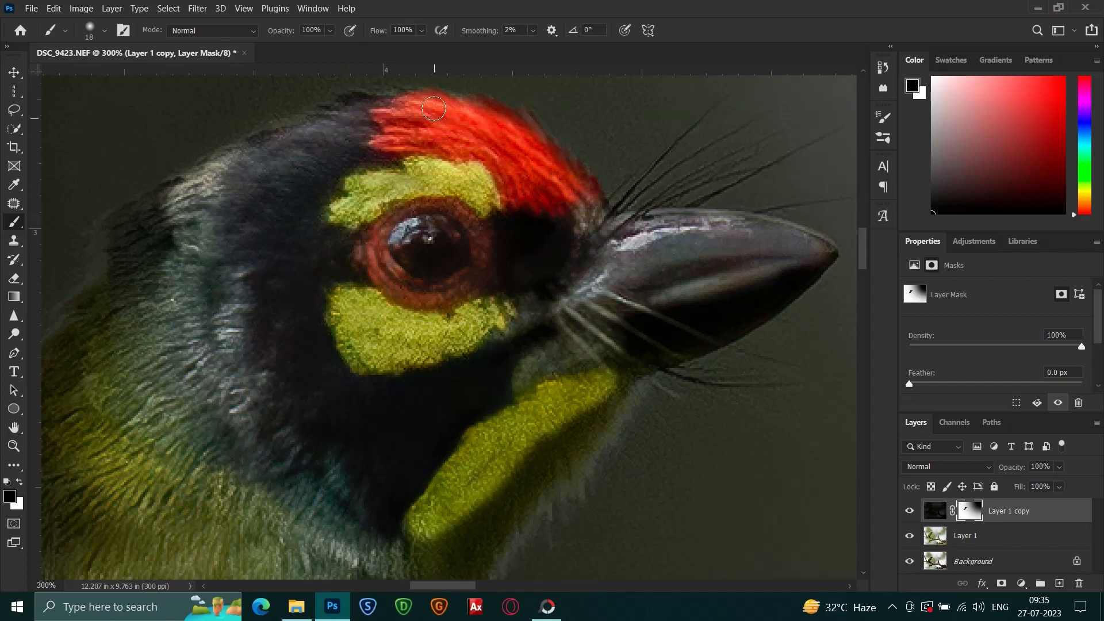
Set the brush to 80% flow and 32 px, and paint black on the mask over the bird's neck, throat, upper breast and shoulder.
{"action": "left_click", "coordinate": [422, 29]}
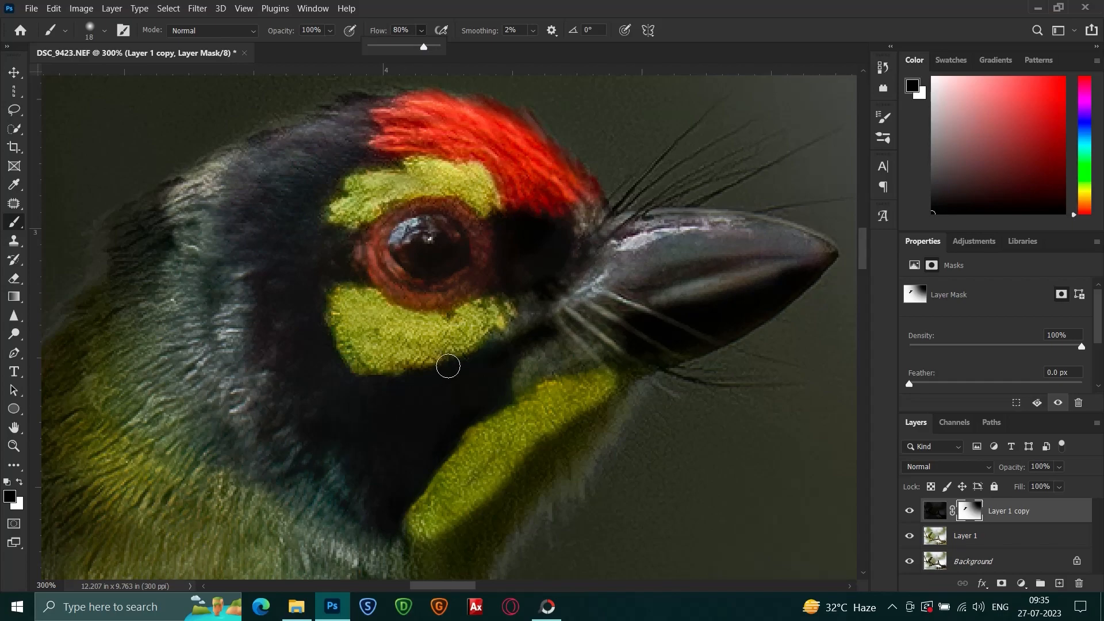
{"action": "right_click", "coordinate": [457, 363]}
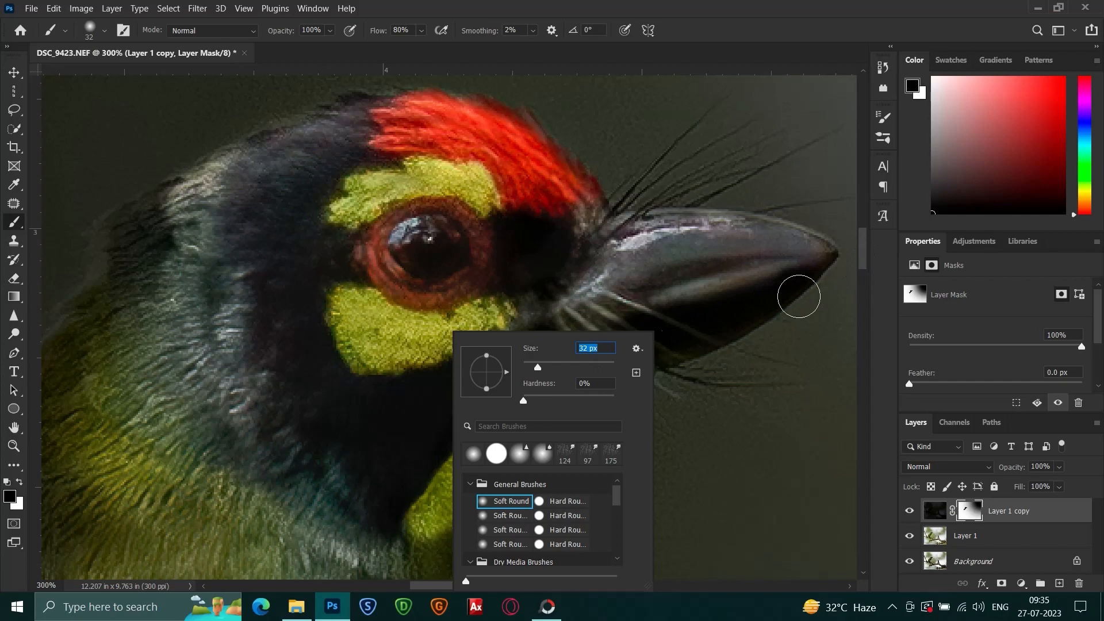
{"action": "key", "text": "Return"}
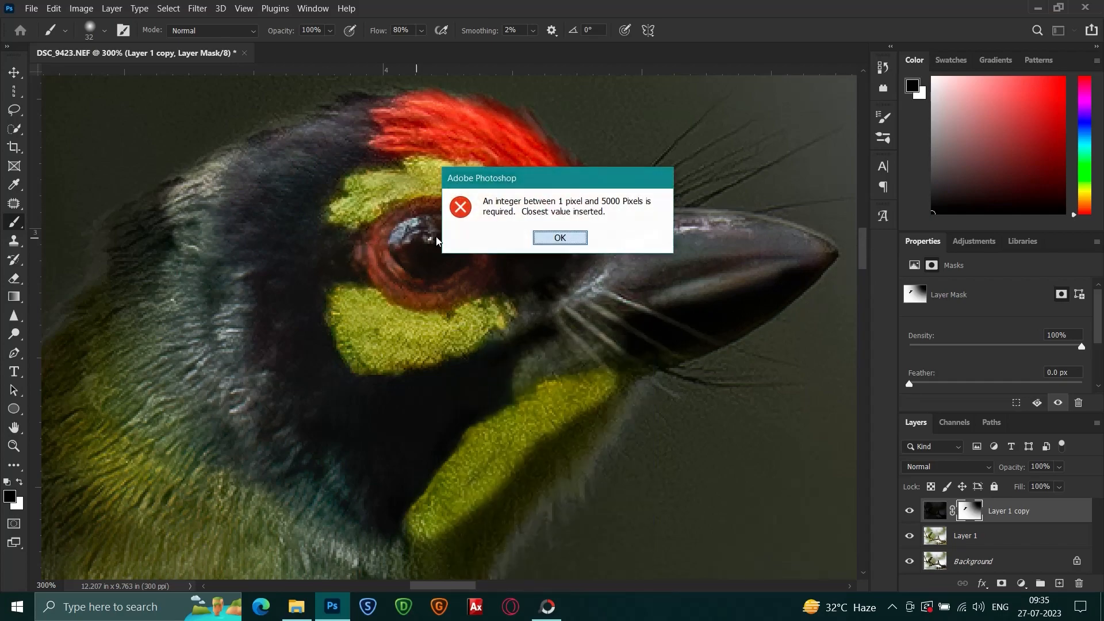
{"action": "key", "text": "Return"}
{"action": "mouse_move", "coordinate": [213, 342]}
{"action": "left_mouse_down"}
{"action": "mouse_move", "coordinate": [278, 264]}
{"action": "mouse_move", "coordinate": [328, 227]}
{"action": "mouse_move", "coordinate": [335, 185]}
{"action": "mouse_move", "coordinate": [389, 134]}
{"action": "mouse_move", "coordinate": [518, 177]}
{"action": "left_mouse_up"}
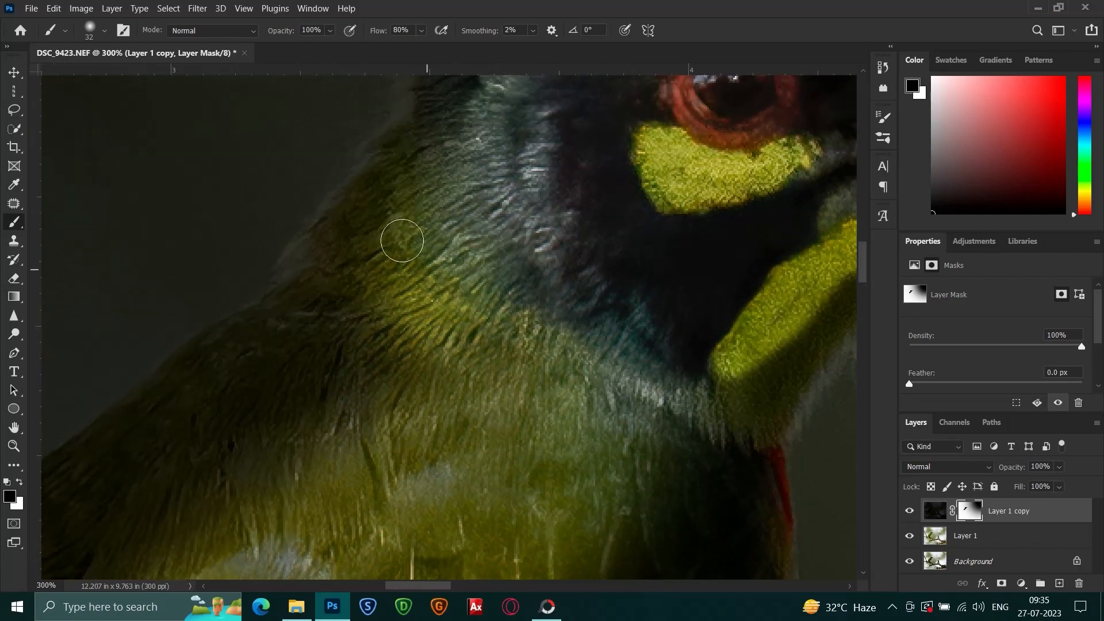
{"action": "mouse_move", "coordinate": [470, 143]}
{"action": "left_mouse_down"}
{"action": "mouse_move", "coordinate": [381, 190]}
{"action": "mouse_move", "coordinate": [335, 254]}
{"action": "mouse_move", "coordinate": [395, 232]}
{"action": "mouse_move", "coordinate": [365, 273]}
{"action": "mouse_move", "coordinate": [372, 294]}
{"action": "mouse_move", "coordinate": [400, 344]}
{"action": "mouse_move", "coordinate": [473, 382]}
{"action": "mouse_move", "coordinate": [417, 382]}
{"action": "mouse_move", "coordinate": [398, 353]}
{"action": "mouse_move", "coordinate": [353, 439]}
{"action": "mouse_move", "coordinate": [354, 461]}
{"action": "mouse_move", "coordinate": [477, 404]}
{"action": "mouse_move", "coordinate": [423, 459]}
{"action": "left_mouse_up"}
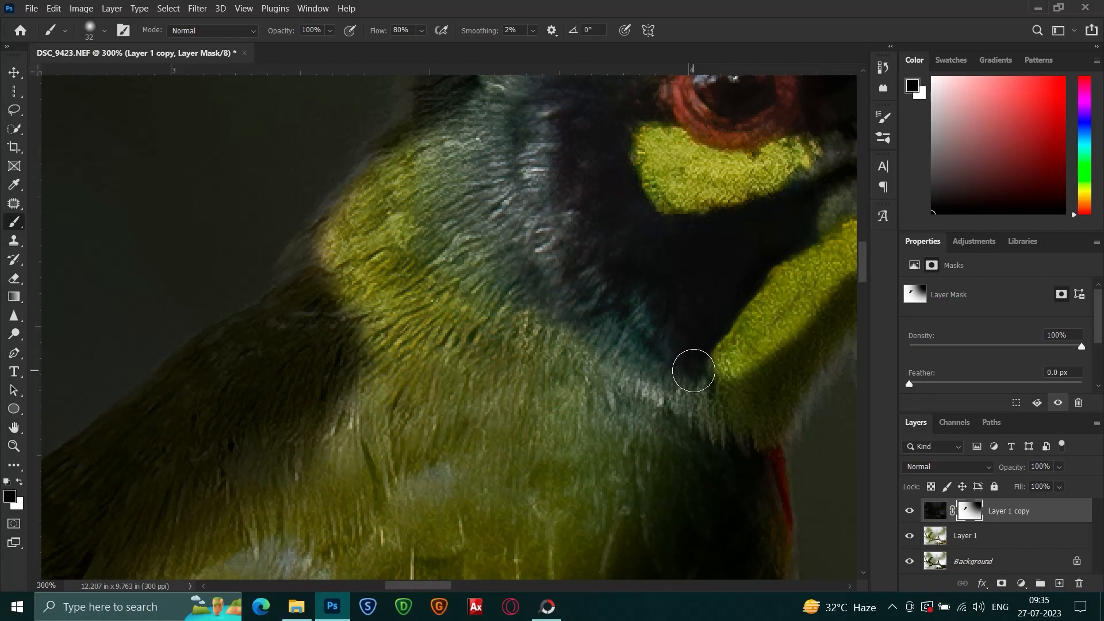
{"action": "left_click_drag", "start_coordinate": [616, 392], "coordinate": [481, 390]}
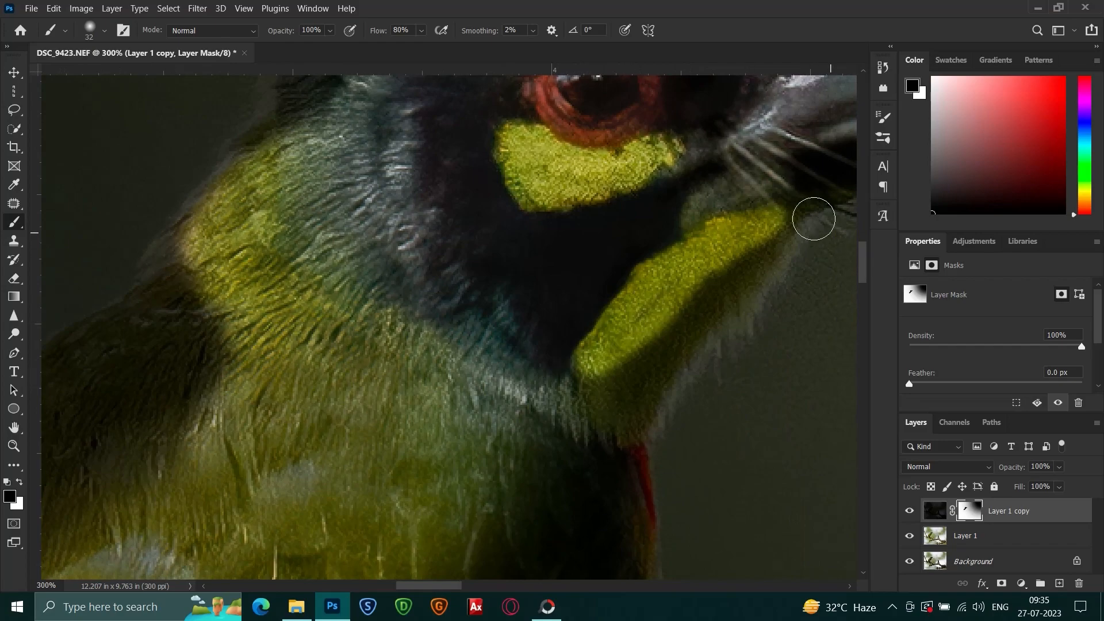
{"action": "mouse_move", "coordinate": [784, 206]}
{"action": "left_mouse_down"}
{"action": "mouse_move", "coordinate": [709, 318]}
{"action": "mouse_move", "coordinate": [699, 323]}
{"action": "mouse_move", "coordinate": [713, 273]}
{"action": "mouse_move", "coordinate": [667, 349]}
{"action": "mouse_move", "coordinate": [614, 383]}
{"action": "mouse_move", "coordinate": [624, 358]}
{"action": "mouse_move", "coordinate": [657, 326]}
{"action": "mouse_move", "coordinate": [646, 390]}
{"action": "mouse_move", "coordinate": [612, 447]}
{"action": "mouse_move", "coordinate": [626, 550]}
{"action": "mouse_move", "coordinate": [588, 403]}
{"action": "mouse_move", "coordinate": [542, 515]}
{"action": "mouse_move", "coordinate": [530, 483]}
{"action": "mouse_move", "coordinate": [561, 417]}
{"action": "mouse_move", "coordinate": [503, 486]}
{"action": "mouse_move", "coordinate": [530, 371]}
{"action": "left_mouse_up"}
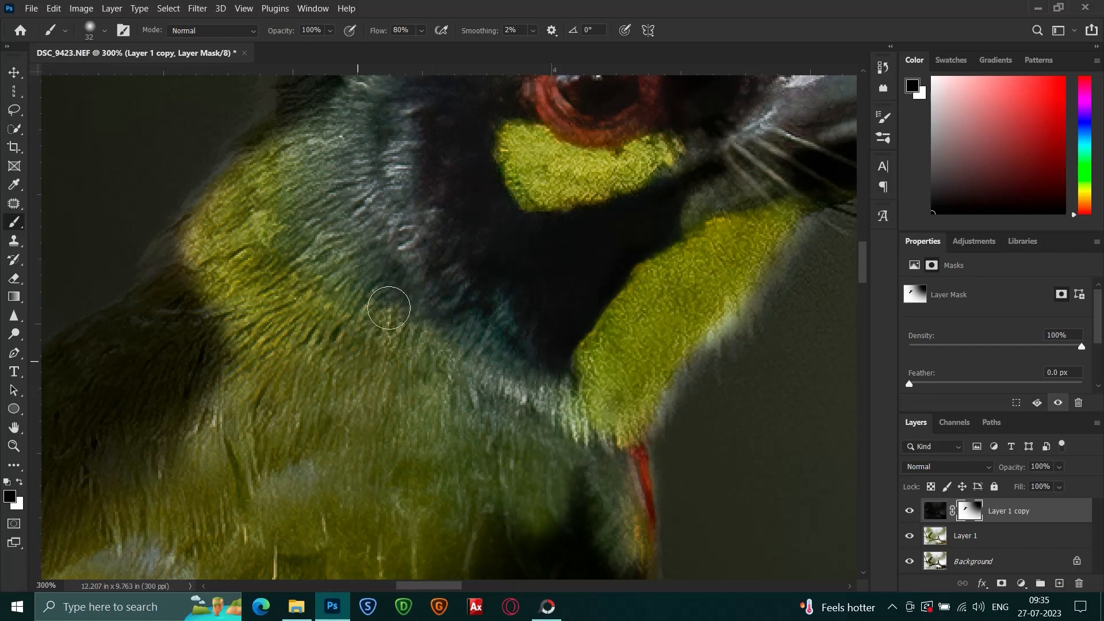
{"action": "mouse_move", "coordinate": [275, 306]}
{"action": "left_mouse_down"}
{"action": "mouse_move", "coordinate": [207, 379]}
{"action": "mouse_move", "coordinate": [213, 322]}
{"action": "mouse_move", "coordinate": [234, 297]}
{"action": "mouse_move", "coordinate": [189, 323]}
{"action": "mouse_move", "coordinate": [213, 247]}
{"action": "mouse_move", "coordinate": [179, 265]}
{"action": "mouse_move", "coordinate": [157, 318]}
{"action": "mouse_move", "coordinate": [190, 384]}
{"action": "left_mouse_up"}
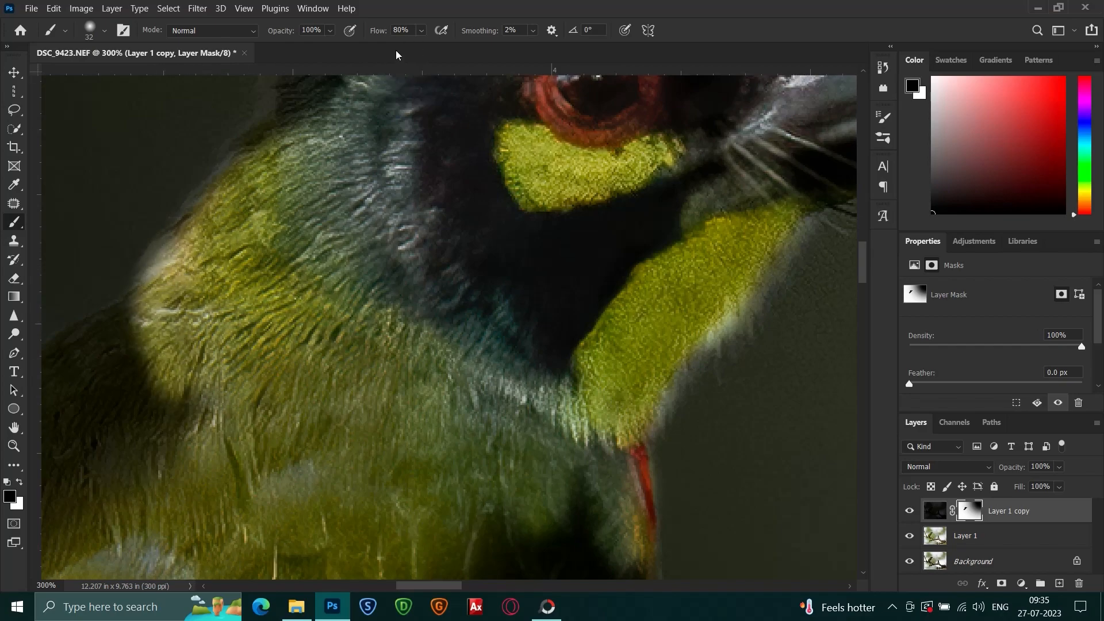
Set the brush flow to 55% and paint black on the mask over the bird's wing, breast edge and upper belly.
{"action": "left_click", "coordinate": [421, 30]}
{"action": "left_click", "coordinate": [416, 46]}
{"action": "right_click", "coordinate": [369, 253]}
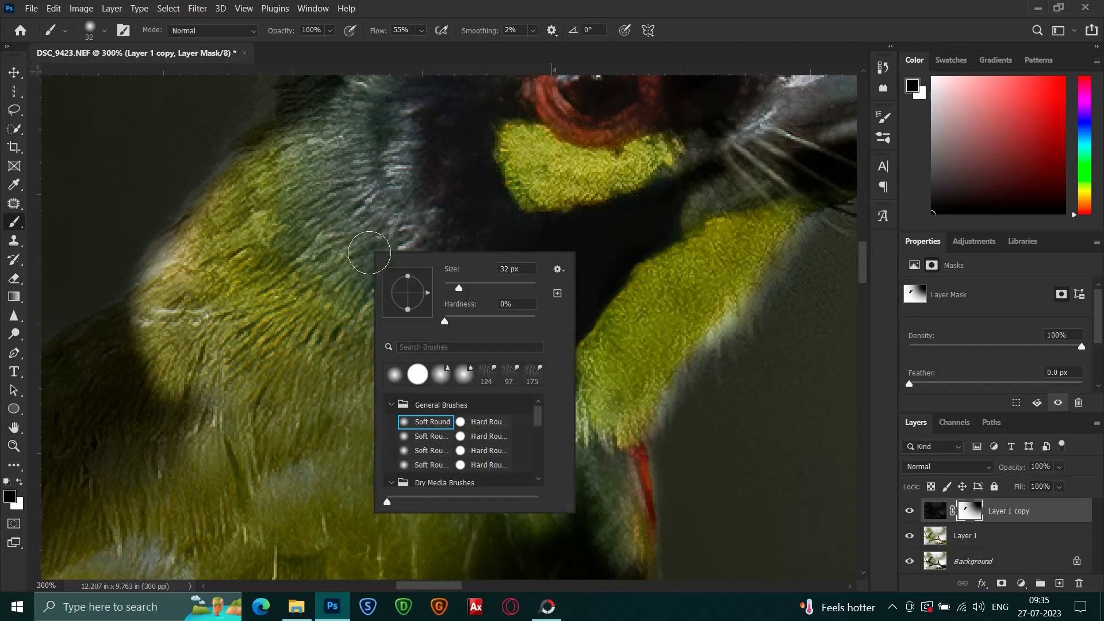
{"action": "left_click", "coordinate": [463, 186]}
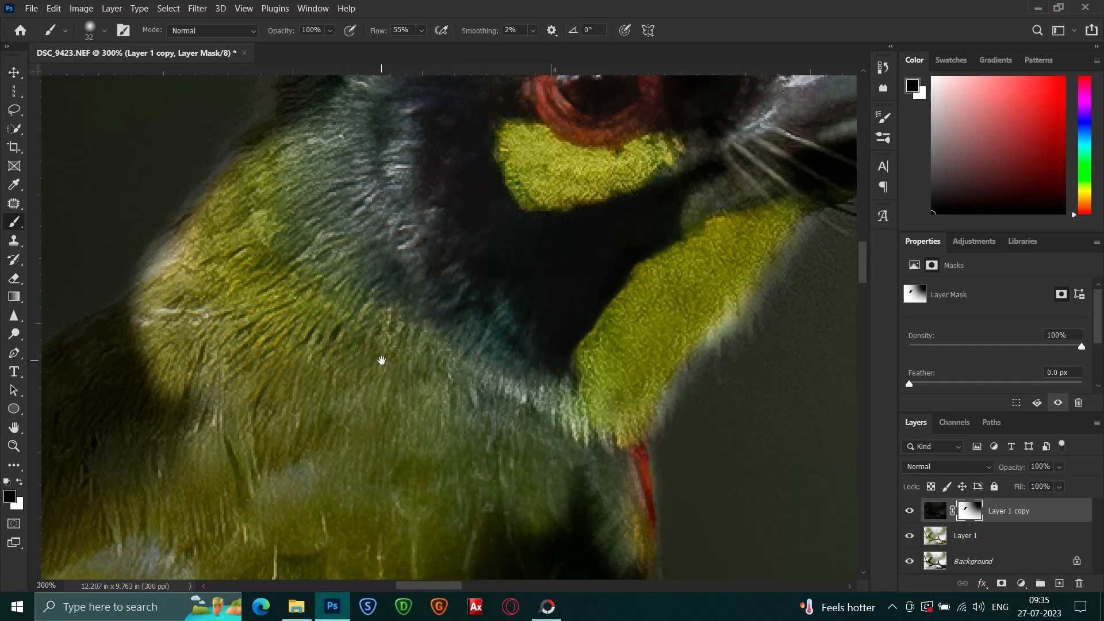
{"action": "mouse_move", "coordinate": [381, 360]}
{"action": "left_mouse_down"}
{"action": "mouse_move", "coordinate": [625, 174]}
{"action": "mouse_move", "coordinate": [660, 126]}
{"action": "left_mouse_up"}
{"action": "mouse_move", "coordinate": [482, 174]}
{"action": "left_mouse_down"}
{"action": "mouse_move", "coordinate": [375, 288]}
{"action": "mouse_move", "coordinate": [450, 244]}
{"action": "mouse_move", "coordinate": [327, 328]}
{"action": "mouse_move", "coordinate": [410, 272]}
{"action": "mouse_move", "coordinate": [346, 321]}
{"action": "mouse_move", "coordinate": [494, 161]}
{"action": "mouse_move", "coordinate": [359, 269]}
{"action": "mouse_move", "coordinate": [447, 170]}
{"action": "mouse_move", "coordinate": [364, 227]}
{"action": "mouse_move", "coordinate": [447, 121]}
{"action": "mouse_move", "coordinate": [402, 131]}
{"action": "mouse_move", "coordinate": [388, 119]}
{"action": "mouse_move", "coordinate": [417, 92]}
{"action": "mouse_move", "coordinate": [369, 116]}
{"action": "mouse_move", "coordinate": [319, 158]}
{"action": "mouse_move", "coordinate": [398, 132]}
{"action": "mouse_move", "coordinate": [300, 213]}
{"action": "mouse_move", "coordinate": [393, 172]}
{"action": "mouse_move", "coordinate": [318, 264]}
{"action": "mouse_move", "coordinate": [362, 234]}
{"action": "mouse_move", "coordinate": [268, 319]}
{"action": "mouse_move", "coordinate": [267, 291]}
{"action": "mouse_move", "coordinate": [335, 192]}
{"action": "mouse_move", "coordinate": [295, 200]}
{"action": "mouse_move", "coordinate": [303, 174]}
{"action": "mouse_move", "coordinate": [262, 202]}
{"action": "mouse_move", "coordinate": [190, 320]}
{"action": "mouse_move", "coordinate": [245, 280]}
{"action": "mouse_move", "coordinate": [281, 275]}
{"action": "mouse_move", "coordinate": [239, 325]}
{"action": "mouse_move", "coordinate": [255, 363]}
{"action": "mouse_move", "coordinate": [300, 383]}
{"action": "mouse_move", "coordinate": [249, 395]}
{"action": "mouse_move", "coordinate": [290, 402]}
{"action": "left_mouse_up"}
{"action": "mouse_move", "coordinate": [580, 354]}
{"action": "left_mouse_down"}
{"action": "mouse_move", "coordinate": [331, 282]}
{"action": "mouse_move", "coordinate": [307, 292]}
{"action": "left_mouse_up"}
{"action": "mouse_move", "coordinate": [599, 174]}
{"action": "left_mouse_down"}
{"action": "mouse_move", "coordinate": [583, 242]}
{"action": "mouse_move", "coordinate": [559, 207]}
{"action": "mouse_move", "coordinate": [543, 272]}
{"action": "mouse_move", "coordinate": [528, 231]}
{"action": "mouse_move", "coordinate": [501, 230]}
{"action": "mouse_move", "coordinate": [479, 347]}
{"action": "mouse_move", "coordinate": [481, 305]}
{"action": "mouse_move", "coordinate": [417, 405]}
{"action": "mouse_move", "coordinate": [451, 382]}
{"action": "mouse_move", "coordinate": [465, 400]}
{"action": "mouse_move", "coordinate": [508, 375]}
{"action": "mouse_move", "coordinate": [542, 280]}
{"action": "mouse_move", "coordinate": [580, 271]}
{"action": "mouse_move", "coordinate": [589, 349]}
{"action": "mouse_move", "coordinate": [623, 284]}
{"action": "left_mouse_up"}
{"action": "mouse_move", "coordinate": [610, 331]}
{"action": "left_mouse_down"}
{"action": "mouse_move", "coordinate": [602, 384]}
{"action": "mouse_move", "coordinate": [602, 357]}
{"action": "mouse_move", "coordinate": [582, 388]}
{"action": "mouse_move", "coordinate": [551, 370]}
{"action": "mouse_move", "coordinate": [528, 412]}
{"action": "mouse_move", "coordinate": [502, 405]}
{"action": "mouse_move", "coordinate": [457, 447]}
{"action": "mouse_move", "coordinate": [530, 445]}
{"action": "mouse_move", "coordinate": [635, 230]}
{"action": "mouse_move", "coordinate": [637, 299]}
{"action": "mouse_move", "coordinate": [574, 345]}
{"action": "mouse_move", "coordinate": [563, 332]}
{"action": "mouse_move", "coordinate": [621, 248]}
{"action": "mouse_move", "coordinate": [532, 273]}
{"action": "mouse_move", "coordinate": [476, 314]}
{"action": "mouse_move", "coordinate": [600, 297]}
{"action": "mouse_move", "coordinate": [566, 297]}
{"action": "mouse_move", "coordinate": [571, 311]}
{"action": "mouse_move", "coordinate": [490, 372]}
{"action": "mouse_move", "coordinate": [501, 355]}
{"action": "mouse_move", "coordinate": [491, 374]}
{"action": "mouse_move", "coordinate": [535, 346]}
{"action": "mouse_move", "coordinate": [535, 363]}
{"action": "mouse_move", "coordinate": [545, 355]}
{"action": "mouse_move", "coordinate": [533, 386]}
{"action": "mouse_move", "coordinate": [555, 374]}
{"action": "mouse_move", "coordinate": [485, 418]}
{"action": "mouse_move", "coordinate": [524, 407]}
{"action": "mouse_move", "coordinate": [515, 413]}
{"action": "mouse_move", "coordinate": [499, 380]}
{"action": "mouse_move", "coordinate": [454, 388]}
{"action": "mouse_move", "coordinate": [428, 352]}
{"action": "mouse_move", "coordinate": [448, 342]}
{"action": "mouse_move", "coordinate": [362, 384]}
{"action": "left_mouse_up"}
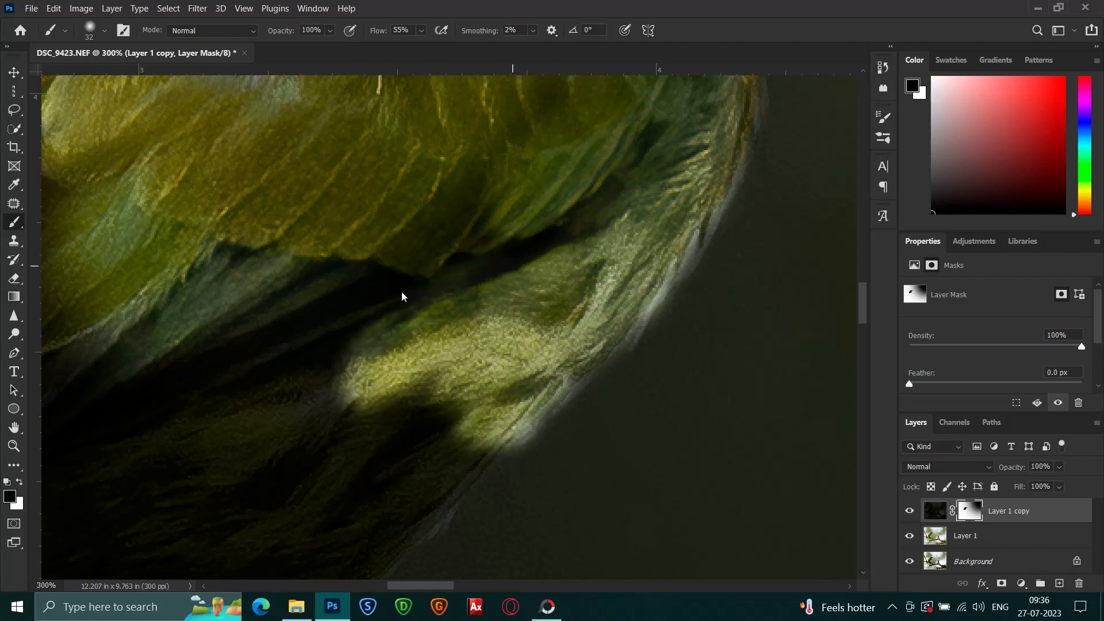
{"action": "mouse_move", "coordinate": [237, 312]}
{"action": "left_mouse_down"}
{"action": "mouse_move", "coordinate": [267, 341]}
{"action": "mouse_move", "coordinate": [257, 365]}
{"action": "left_mouse_up"}
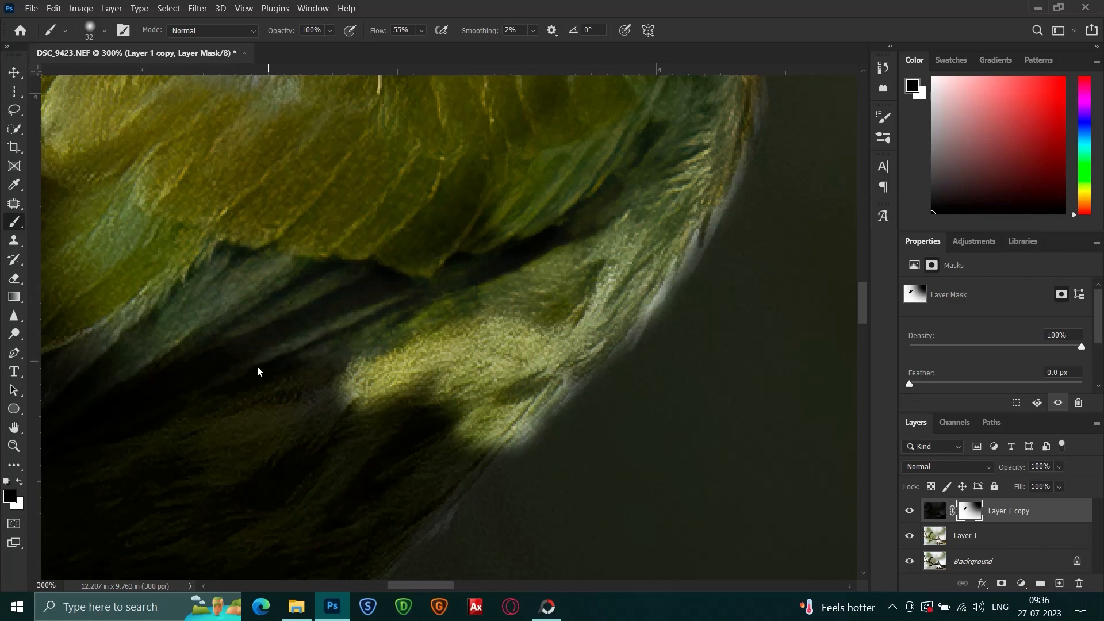
{"action": "left_click_drag", "start_coordinate": [351, 410], "coordinate": [411, 421]}
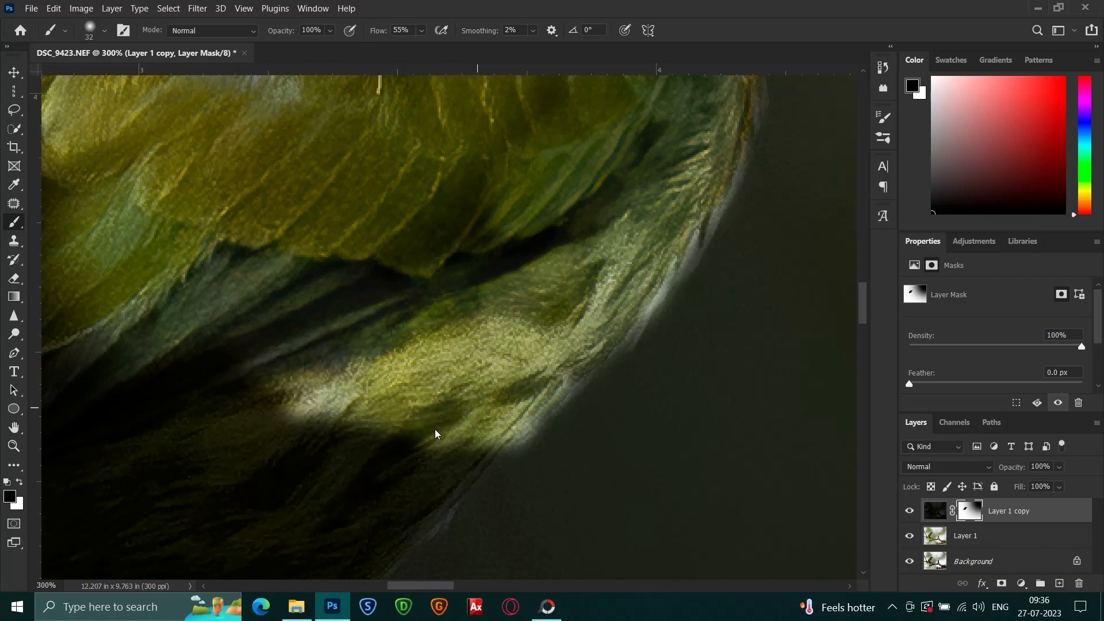
Set the brush flow to 25% and extend the revealed light along the bird's belly on the mask.
{"action": "left_click", "coordinate": [421, 30]}
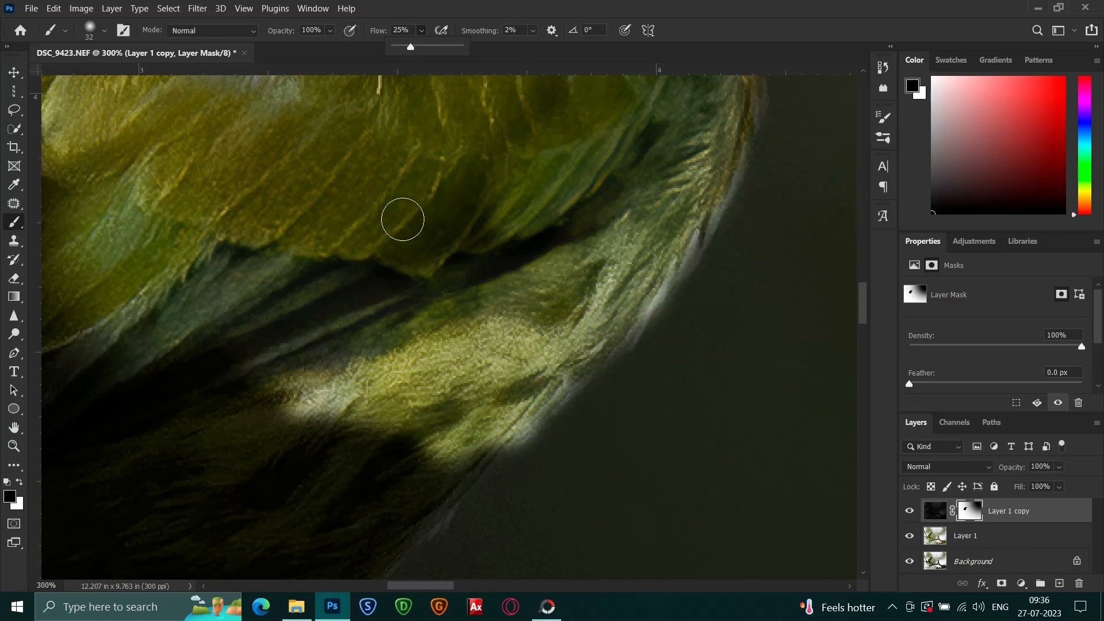
{"action": "left_click_drag", "start_coordinate": [376, 337], "coordinate": [639, 169]}
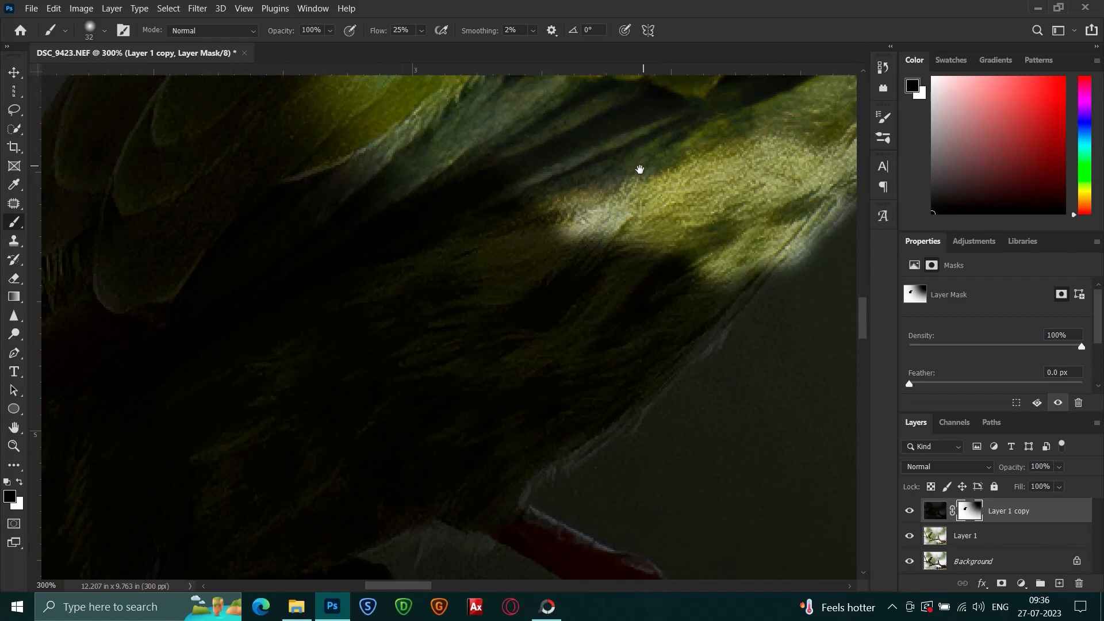
{"action": "mouse_move", "coordinate": [547, 216]}
{"action": "left_mouse_down"}
{"action": "mouse_move", "coordinate": [543, 240]}
{"action": "mouse_move", "coordinate": [488, 281]}
{"action": "mouse_move", "coordinate": [590, 237]}
{"action": "mouse_move", "coordinate": [588, 276]}
{"action": "mouse_move", "coordinate": [570, 293]}
{"action": "mouse_move", "coordinate": [609, 304]}
{"action": "mouse_move", "coordinate": [650, 288]}
{"action": "mouse_move", "coordinate": [674, 308]}
{"action": "mouse_move", "coordinate": [754, 264]}
{"action": "mouse_move", "coordinate": [679, 338]}
{"action": "mouse_move", "coordinate": [621, 344]}
{"action": "mouse_move", "coordinate": [550, 319]}
{"action": "mouse_move", "coordinate": [491, 329]}
{"action": "mouse_move", "coordinate": [509, 283]}
{"action": "mouse_move", "coordinate": [379, 283]}
{"action": "left_mouse_up"}
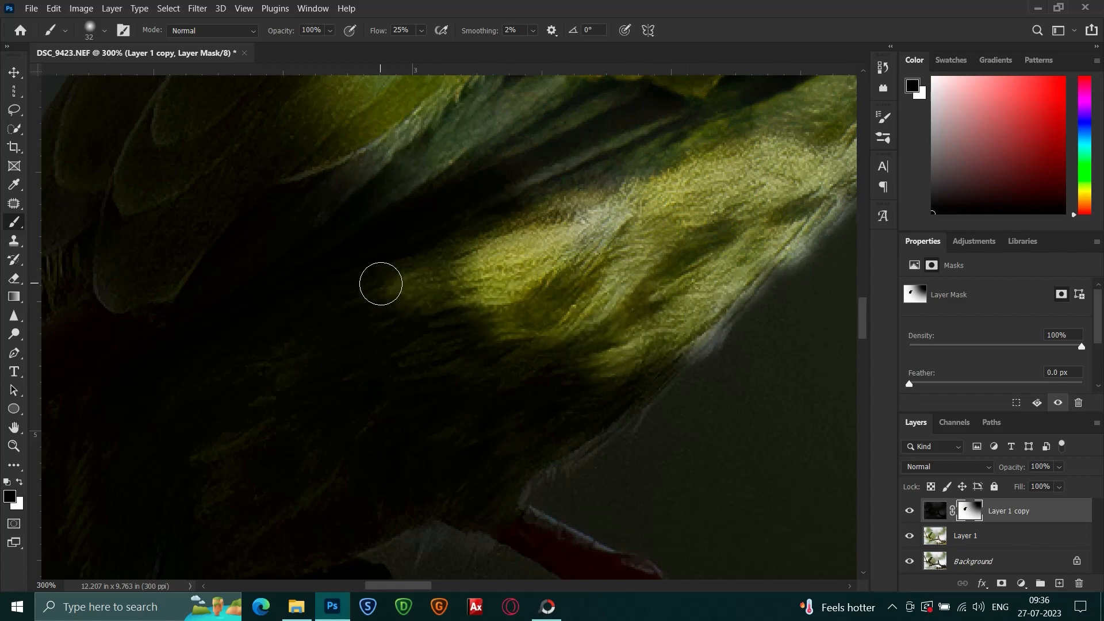
Enlarge the brush to 67 px and paint black on the mask over the wing tips, rump and lower belly.
{"action": "right_click", "coordinate": [381, 284]}
{"action": "left_click", "coordinate": [484, 315]}
{"action": "mouse_move", "coordinate": [340, 253]}
{"action": "left_mouse_down"}
{"action": "mouse_move", "coordinate": [269, 194]}
{"action": "mouse_move", "coordinate": [344, 189]}
{"action": "mouse_move", "coordinate": [241, 254]}
{"action": "mouse_move", "coordinate": [269, 232]}
{"action": "mouse_move", "coordinate": [337, 299]}
{"action": "mouse_move", "coordinate": [386, 296]}
{"action": "mouse_move", "coordinate": [342, 340]}
{"action": "mouse_move", "coordinate": [488, 384]}
{"action": "mouse_move", "coordinate": [428, 338]}
{"action": "mouse_move", "coordinate": [552, 399]}
{"action": "mouse_move", "coordinate": [546, 390]}
{"action": "mouse_move", "coordinate": [369, 423]}
{"action": "mouse_move", "coordinate": [449, 366]}
{"action": "mouse_move", "coordinate": [372, 316]}
{"action": "mouse_move", "coordinate": [367, 263]}
{"action": "mouse_move", "coordinate": [167, 230]}
{"action": "mouse_move", "coordinate": [160, 165]}
{"action": "mouse_move", "coordinate": [192, 139]}
{"action": "mouse_move", "coordinate": [177, 163]}
{"action": "mouse_move", "coordinate": [268, 220]}
{"action": "mouse_move", "coordinate": [312, 275]}
{"action": "mouse_move", "coordinate": [316, 389]}
{"action": "left_mouse_up"}
{"action": "mouse_move", "coordinate": [426, 318]}
{"action": "left_mouse_down"}
{"action": "mouse_move", "coordinate": [419, 345]}
{"action": "mouse_move", "coordinate": [463, 212]}
{"action": "mouse_move", "coordinate": [352, 253]}
{"action": "mouse_move", "coordinate": [371, 240]}
{"action": "mouse_move", "coordinate": [247, 370]}
{"action": "mouse_move", "coordinate": [239, 402]}
{"action": "mouse_move", "coordinate": [249, 409]}
{"action": "left_mouse_up"}
{"action": "mouse_move", "coordinate": [357, 387]}
{"action": "left_mouse_down"}
{"action": "mouse_move", "coordinate": [510, 165]}
{"action": "mouse_move", "coordinate": [516, 125]}
{"action": "left_mouse_up"}
{"action": "mouse_move", "coordinate": [374, 330]}
{"action": "left_mouse_down"}
{"action": "mouse_move", "coordinate": [349, 241]}
{"action": "mouse_move", "coordinate": [320, 350]}
{"action": "mouse_move", "coordinate": [595, 235]}
{"action": "mouse_move", "coordinate": [422, 408]}
{"action": "mouse_move", "coordinate": [469, 424]}
{"action": "mouse_move", "coordinate": [440, 457]}
{"action": "mouse_move", "coordinate": [575, 418]}
{"action": "mouse_move", "coordinate": [566, 468]}
{"action": "mouse_move", "coordinate": [618, 461]}
{"action": "mouse_move", "coordinate": [652, 403]}
{"action": "left_mouse_up"}
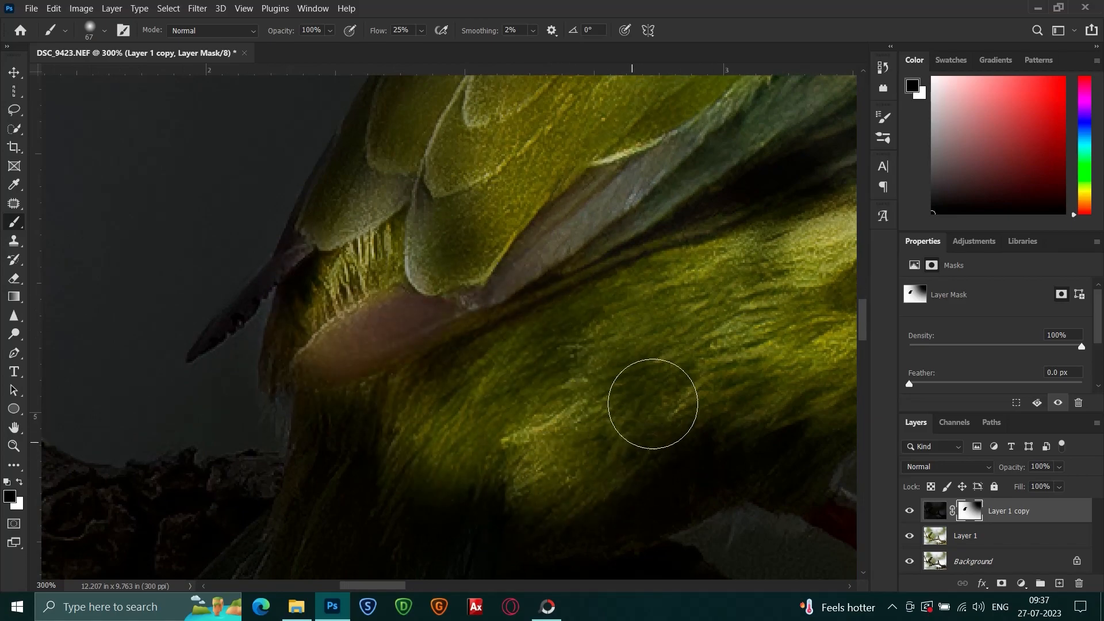
{"action": "key", "text": "ctrl+minus"}
{"action": "key", "text": "ctrl+minus"}
{"action": "key", "text": "ctrl+minus"}
{"action": "key", "text": "ctrl+minus"}
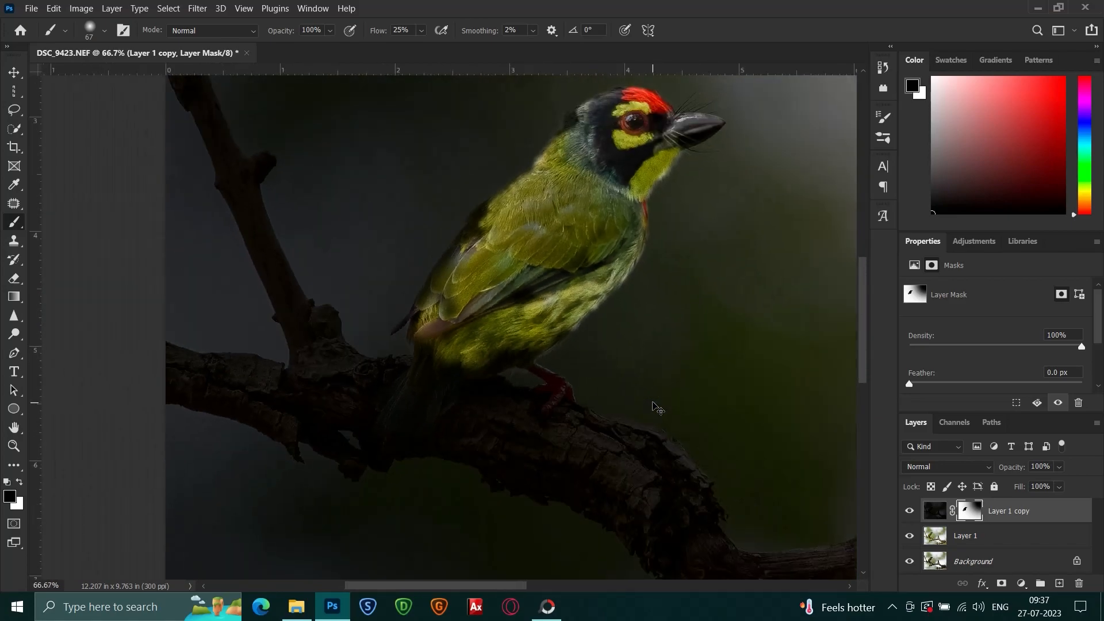
Examine the relit bird, branches and background at several magnifications, from the whole photo to close detail.
{"action": "key", "text": "ctrl+minus"}
{"action": "key", "text": "ctrl+minus"}
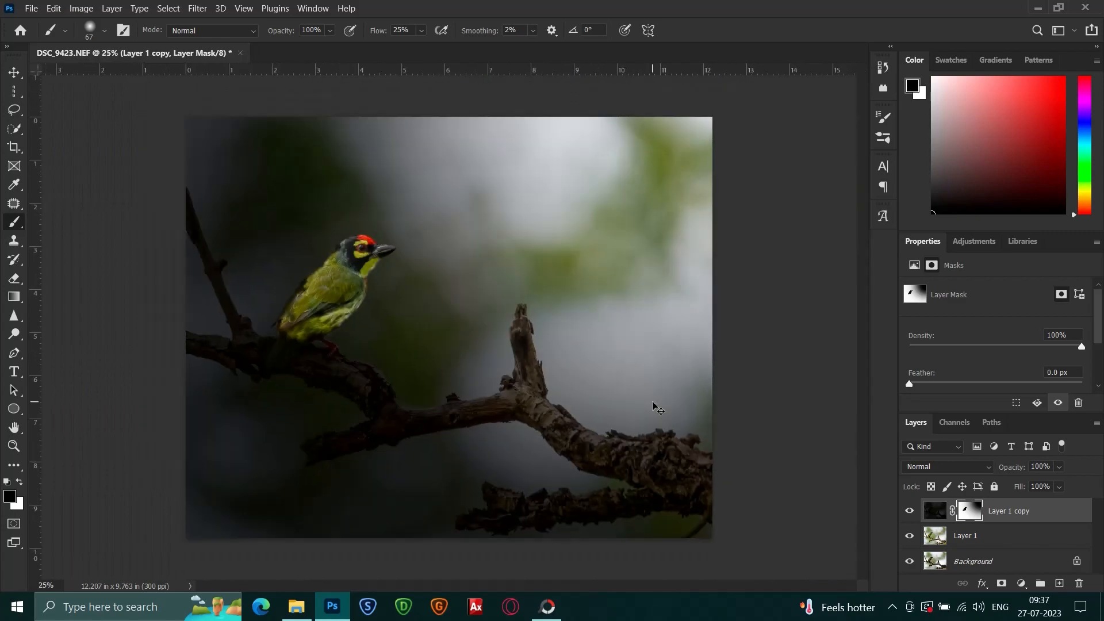
{"action": "key", "text": "ctrl+plus"}
{"action": "key", "text": "ctrl+plus"}
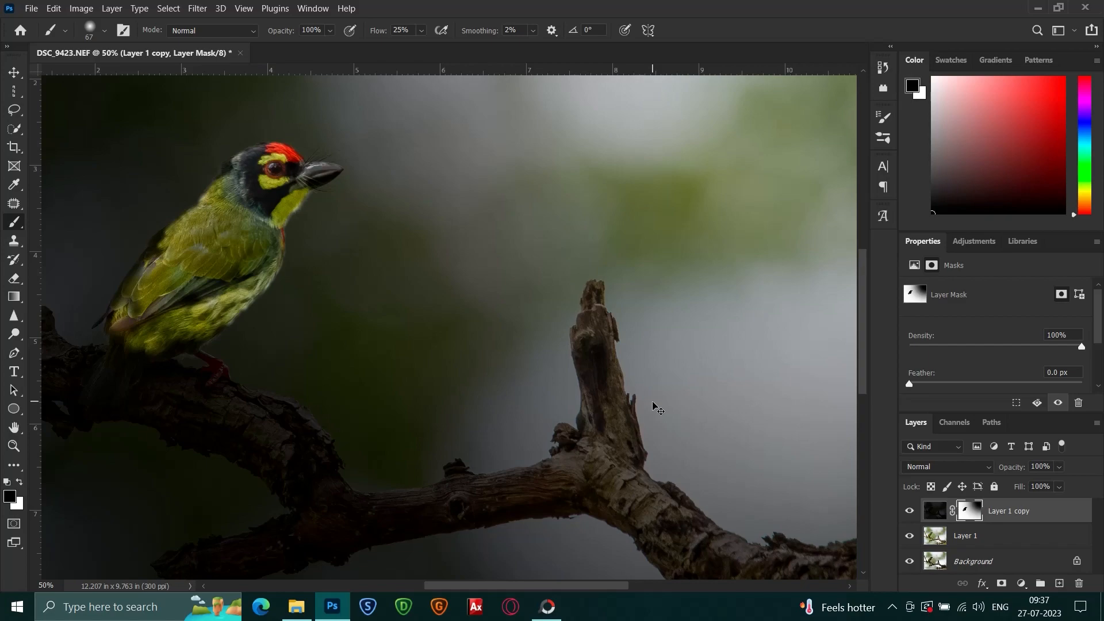
{"action": "key", "text": "ctrl+plus"}
{"action": "key", "text": "ctrl+plus"}
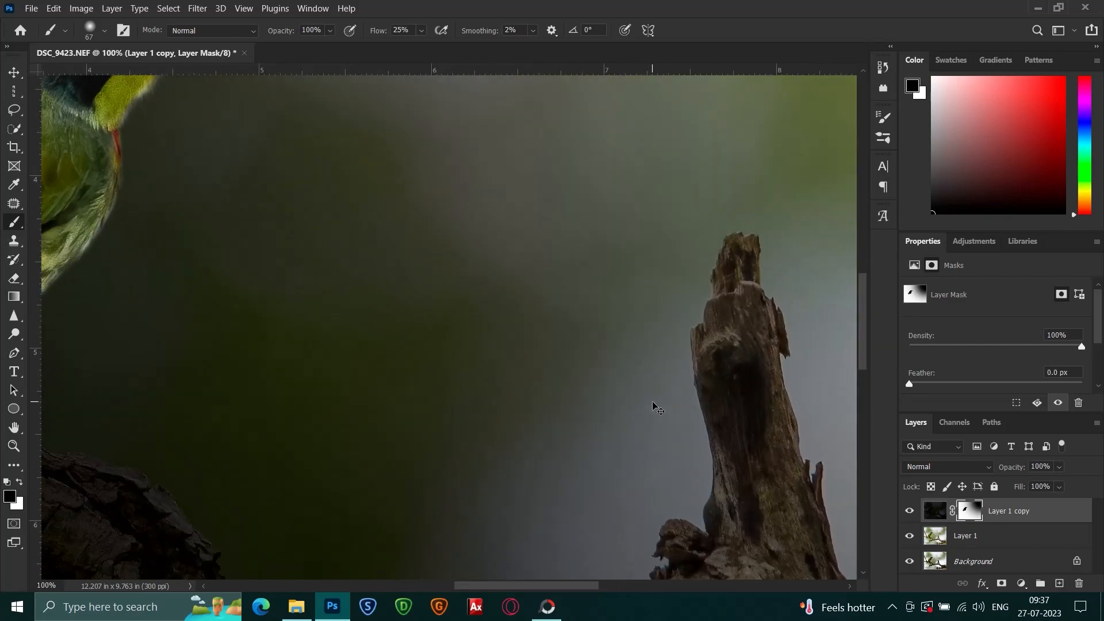
{"action": "key", "text": "ctrl+plus"}
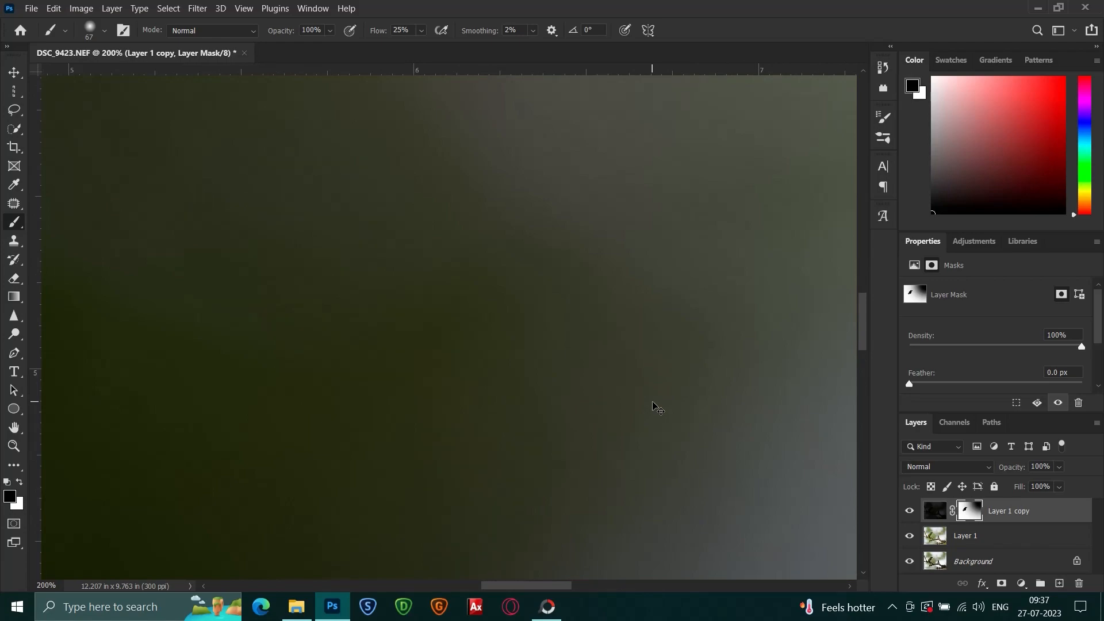
{"action": "key", "text": "ctrl+minus"}
{"action": "key", "text": "ctrl+minus"}
{"action": "key", "text": "ctrl+minus"}
{"action": "key", "text": "ctrl+minus"}
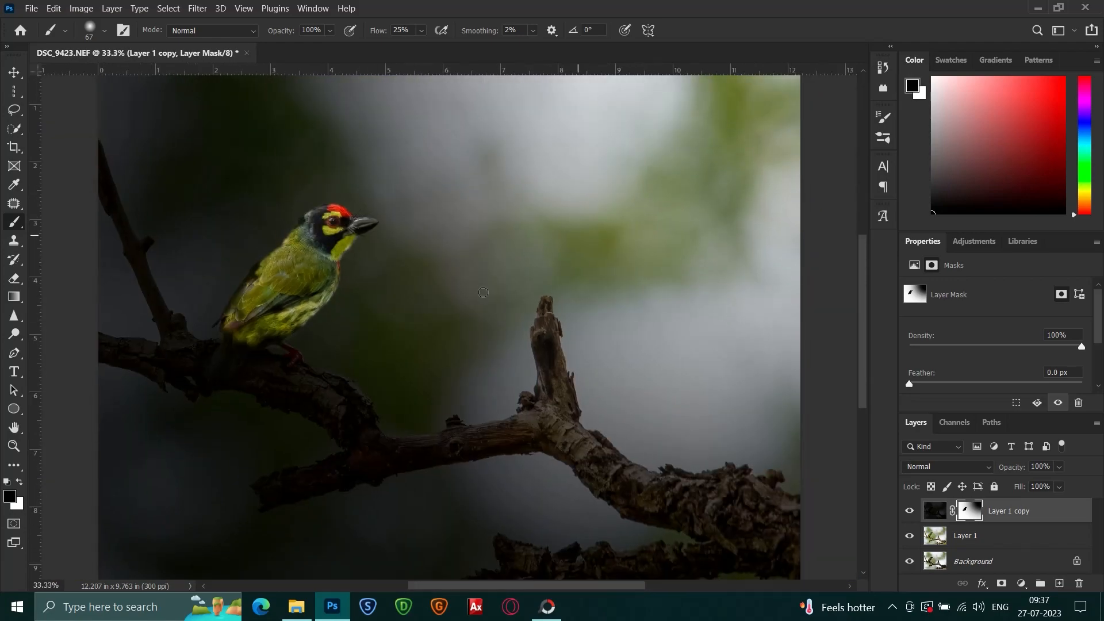
Enlarge the soft brush to 3228 px and dab black on the mask around the bird to brighten it and its surroundings.
{"action": "right_click", "coordinate": [473, 232]}
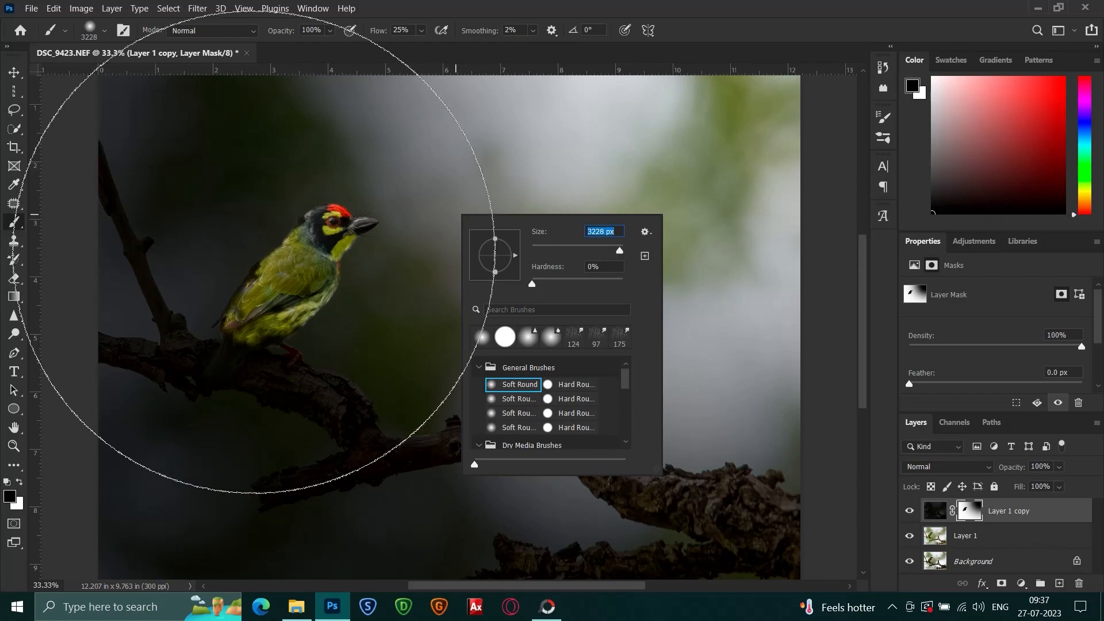
{"action": "left_click", "coordinate": [296, 277]}
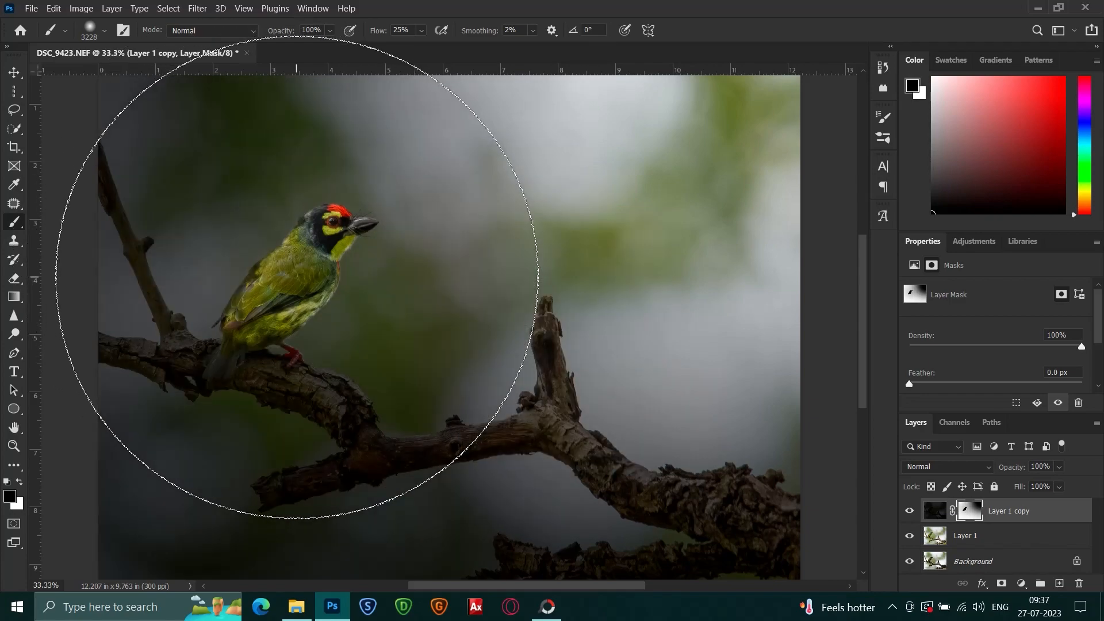
{"action": "left_click", "coordinate": [329, 311]}
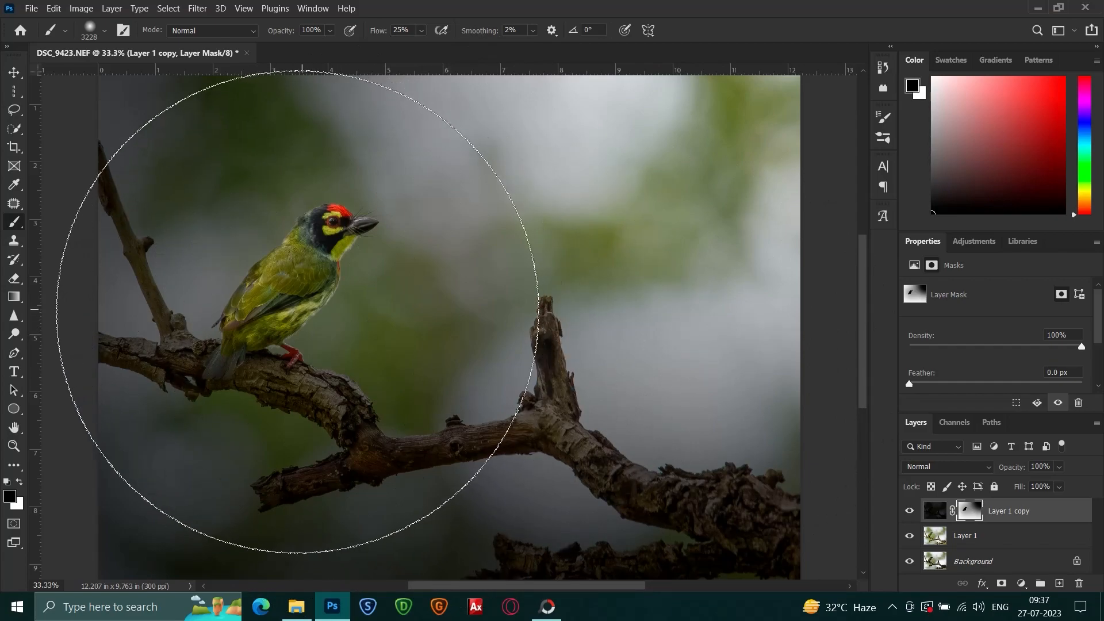
Set the brush to 67 px and 42% flow, and paint black on the mask over the bird's red foot.
{"action": "right_click", "coordinate": [319, 326]}
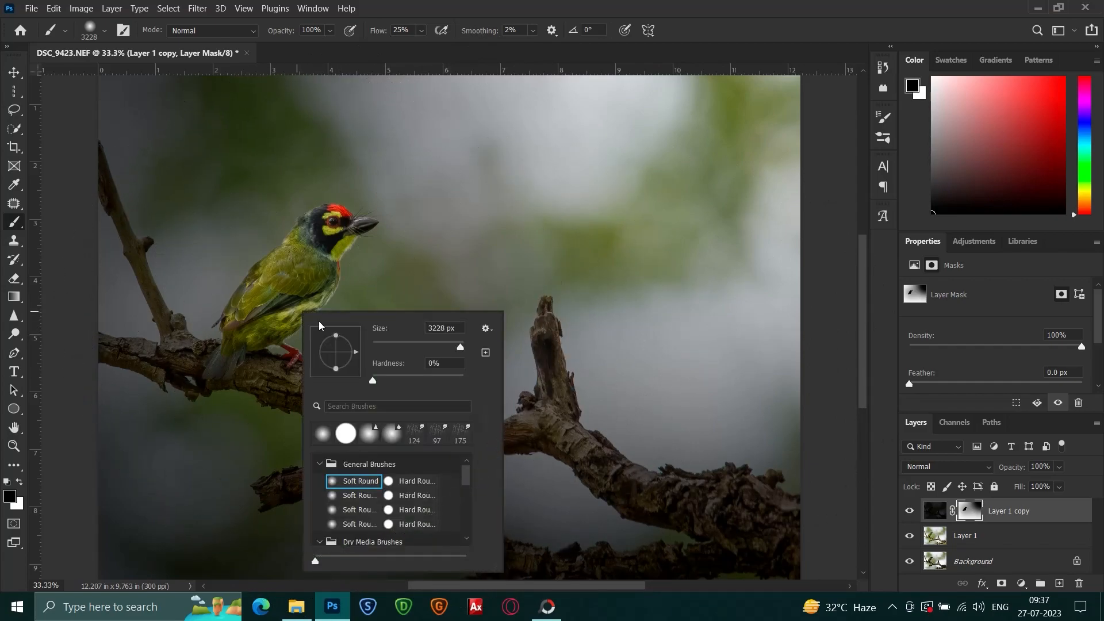
{"action": "left_click", "coordinate": [406, 343]}
{"action": "left_click", "coordinate": [423, 31]}
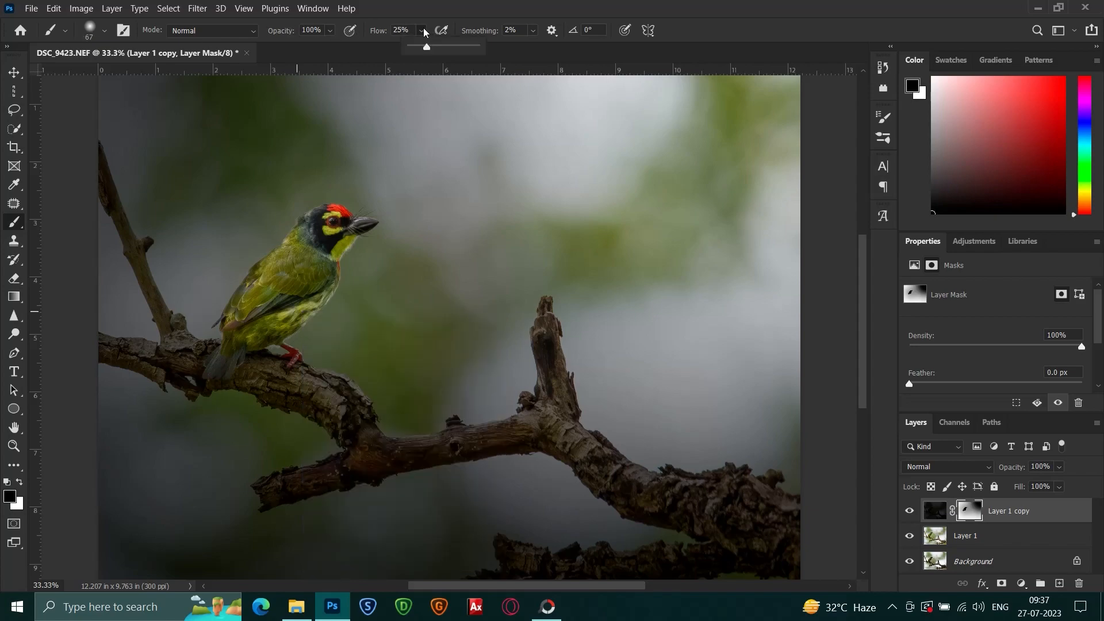
{"action": "left_click_drag", "start_coordinate": [439, 46], "coordinate": [440, 46]}
{"action": "key", "text": "ctrl+plus"}
{"action": "key", "text": "ctrl+plus"}
{"action": "key", "text": "ctrl+plus"}
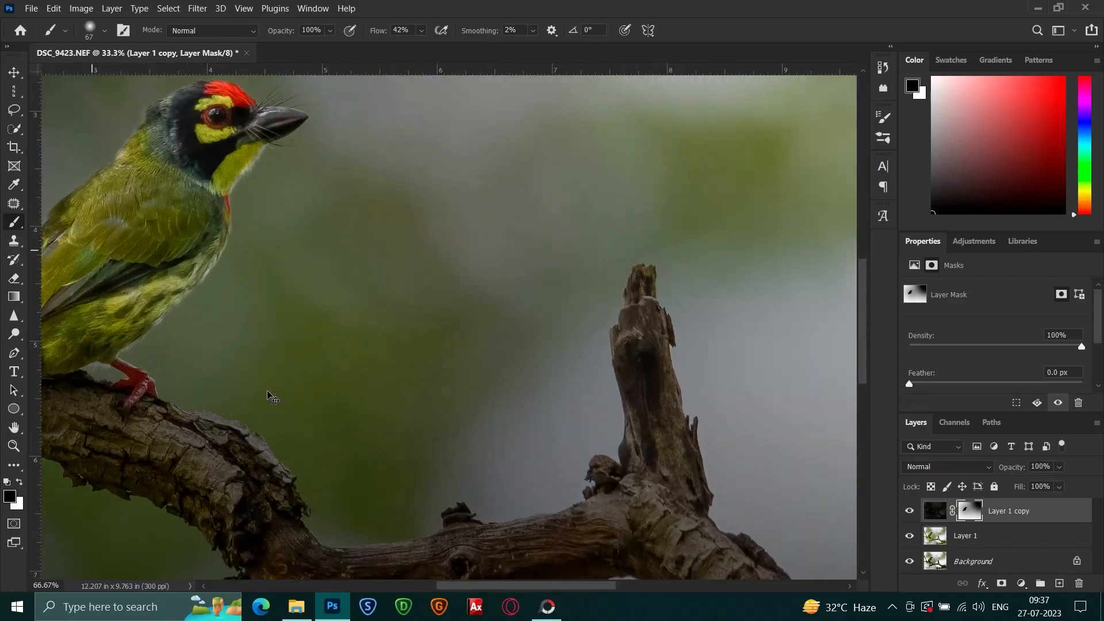
{"action": "key", "text": "ctrl+plus"}
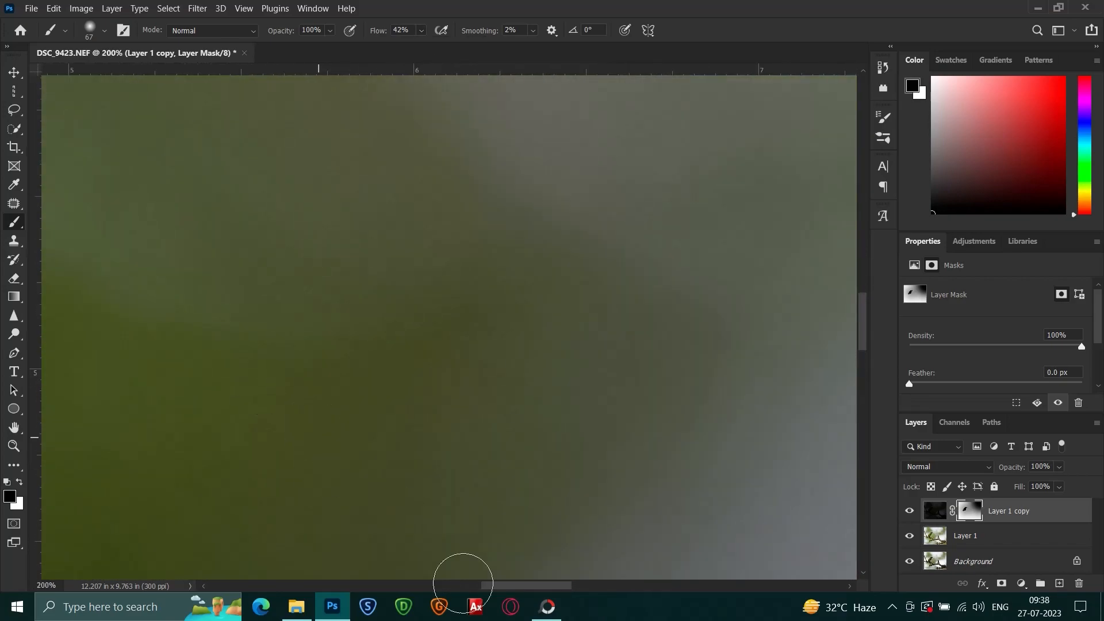
{"action": "left_click_drag", "start_coordinate": [526, 584], "coordinate": [430, 574]}
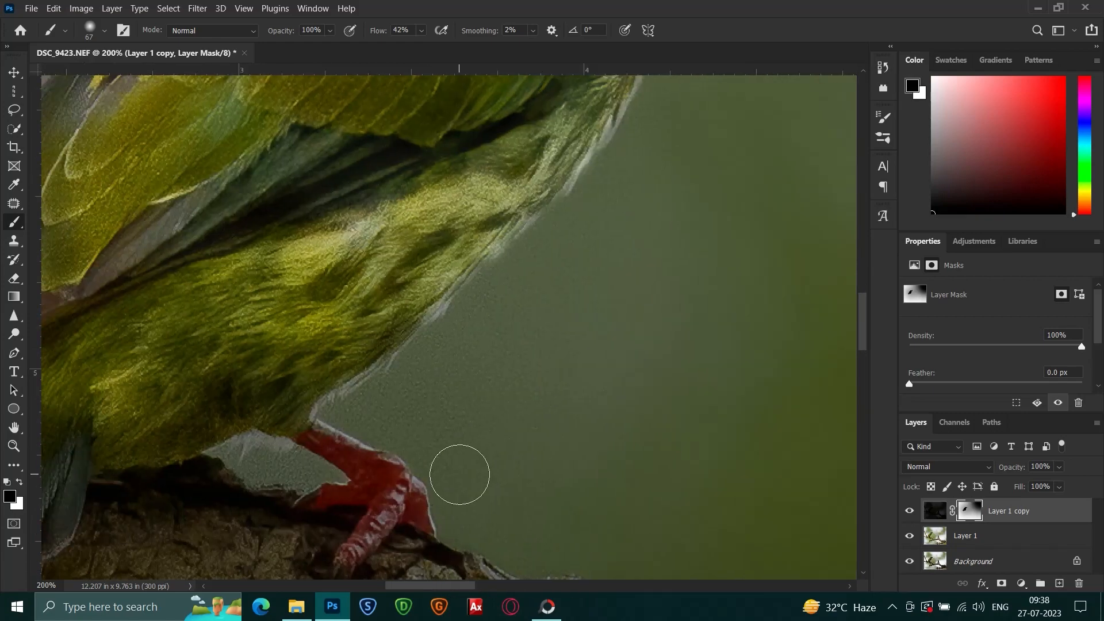
{"action": "key", "text": "ctrl+minus"}
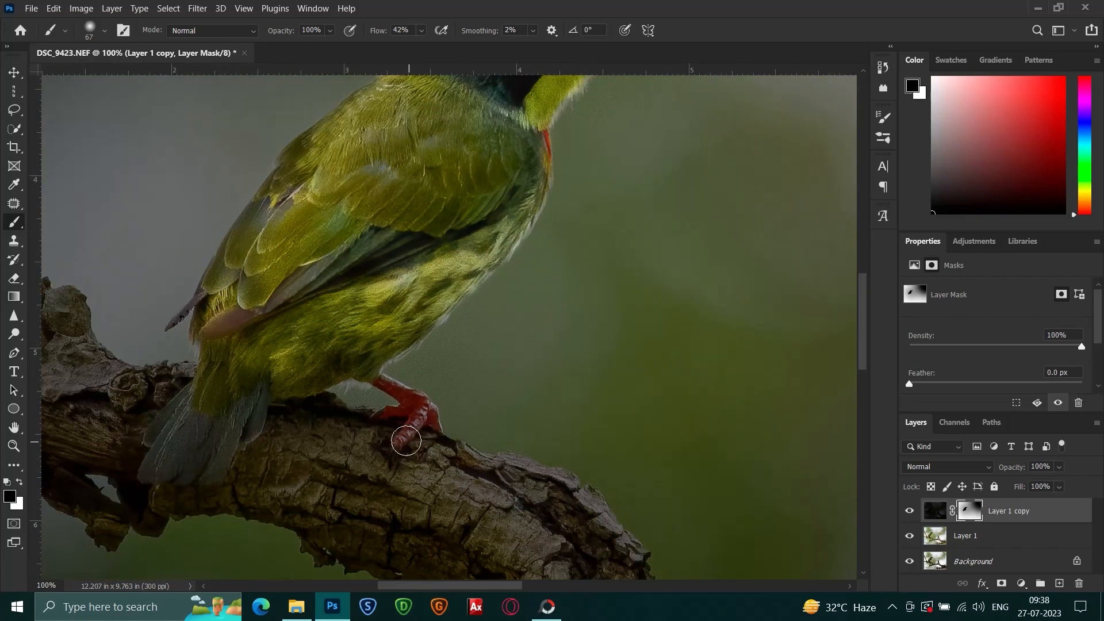
{"action": "left_click_drag", "start_coordinate": [345, 431], "coordinate": [398, 444]}
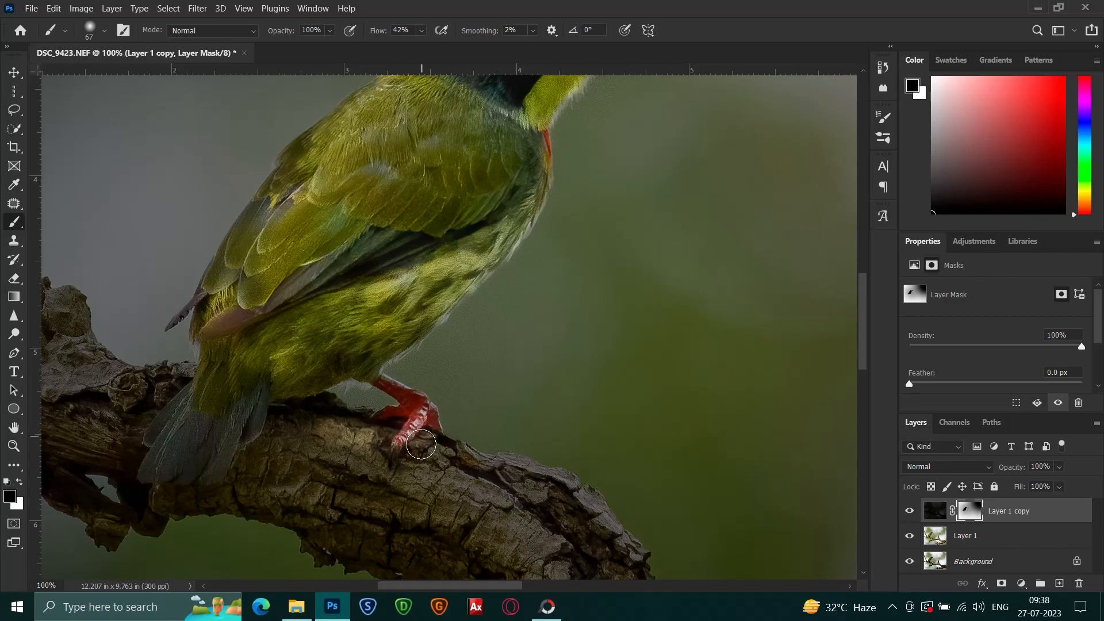
Paint black on the mask over the bird's tail and along the curved branch beneath it towards the fork.
{"action": "mouse_move", "coordinate": [421, 444]}
{"action": "left_mouse_down"}
{"action": "mouse_move", "coordinate": [509, 469]}
{"action": "mouse_move", "coordinate": [592, 517]}
{"action": "mouse_move", "coordinate": [460, 466]}
{"action": "mouse_move", "coordinate": [286, 431]}
{"action": "mouse_move", "coordinate": [249, 390]}
{"action": "mouse_move", "coordinate": [217, 426]}
{"action": "mouse_move", "coordinate": [236, 388]}
{"action": "mouse_move", "coordinate": [253, 429]}
{"action": "mouse_move", "coordinate": [195, 468]}
{"action": "mouse_move", "coordinate": [180, 439]}
{"action": "mouse_move", "coordinate": [185, 428]}
{"action": "mouse_move", "coordinate": [227, 460]}
{"action": "mouse_move", "coordinate": [148, 468]}
{"action": "mouse_move", "coordinate": [173, 486]}
{"action": "mouse_move", "coordinate": [234, 475]}
{"action": "mouse_move", "coordinate": [271, 454]}
{"action": "mouse_move", "coordinate": [421, 496]}
{"action": "mouse_move", "coordinate": [403, 423]}
{"action": "mouse_move", "coordinate": [297, 330]}
{"action": "mouse_move", "coordinate": [248, 228]}
{"action": "left_mouse_up"}
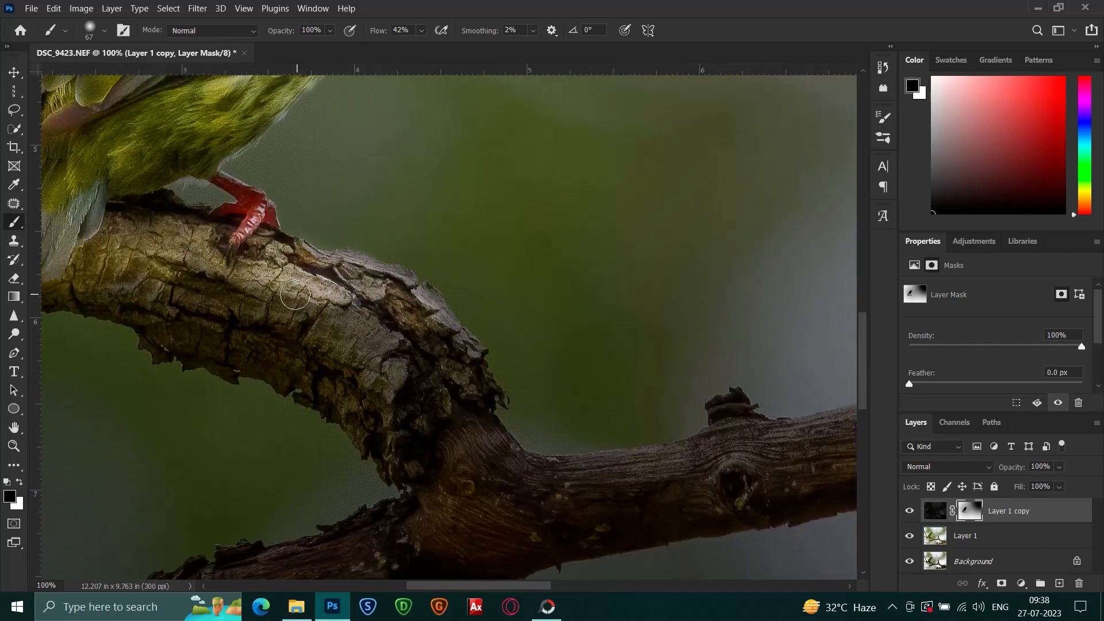
{"action": "mouse_move", "coordinate": [415, 307]}
{"action": "left_mouse_down"}
{"action": "mouse_move", "coordinate": [502, 461]}
{"action": "mouse_move", "coordinate": [523, 478]}
{"action": "mouse_move", "coordinate": [579, 486]}
{"action": "left_mouse_up"}
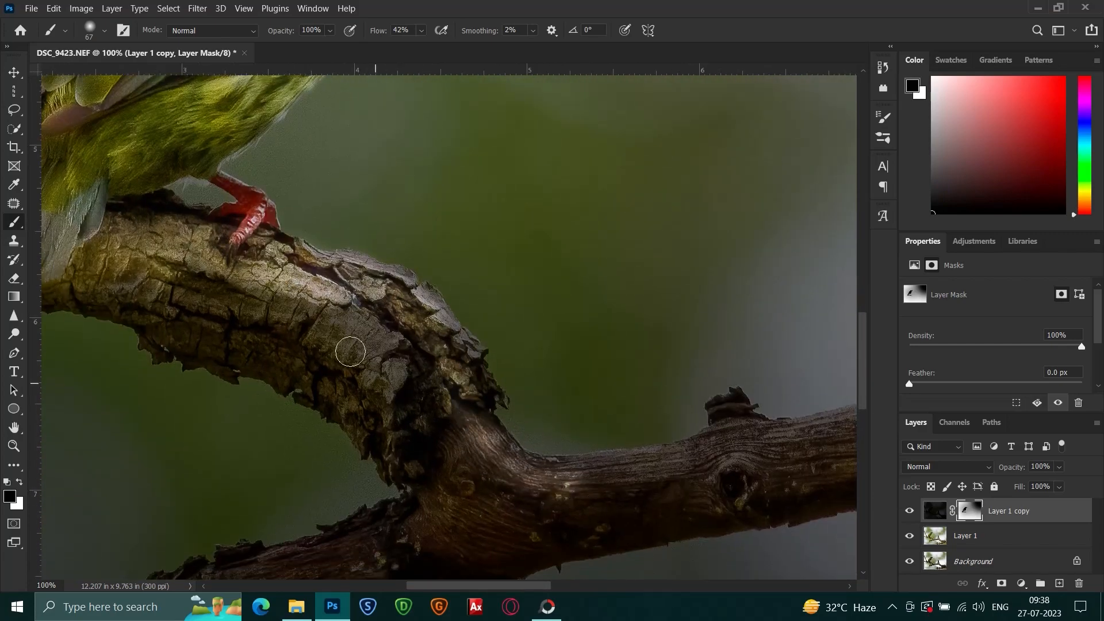
{"action": "mouse_move", "coordinate": [201, 272]}
{"action": "left_mouse_down"}
{"action": "mouse_move", "coordinate": [378, 324]}
{"action": "mouse_move", "coordinate": [460, 453]}
{"action": "mouse_move", "coordinate": [505, 494]}
{"action": "mouse_move", "coordinate": [554, 496]}
{"action": "mouse_move", "coordinate": [724, 460]}
{"action": "left_mouse_up"}
Set the brush to 25% flow and 124 px, and paint black on the mask over the broken lower branch and the fork.
{"action": "right_click", "coordinate": [515, 497]}
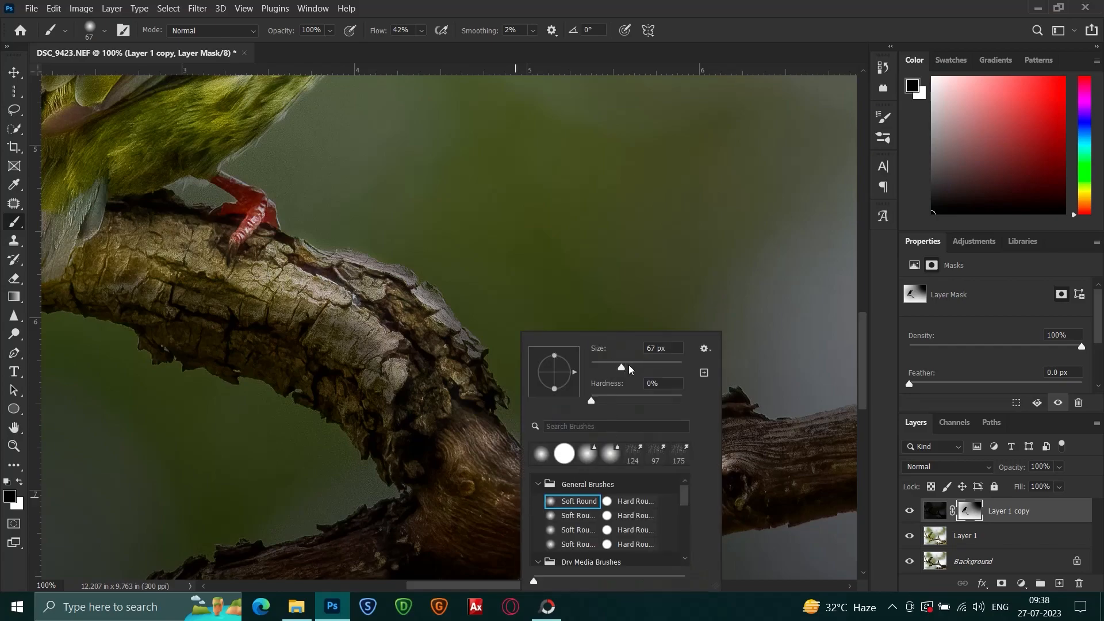
{"action": "left_click", "coordinate": [421, 30]}
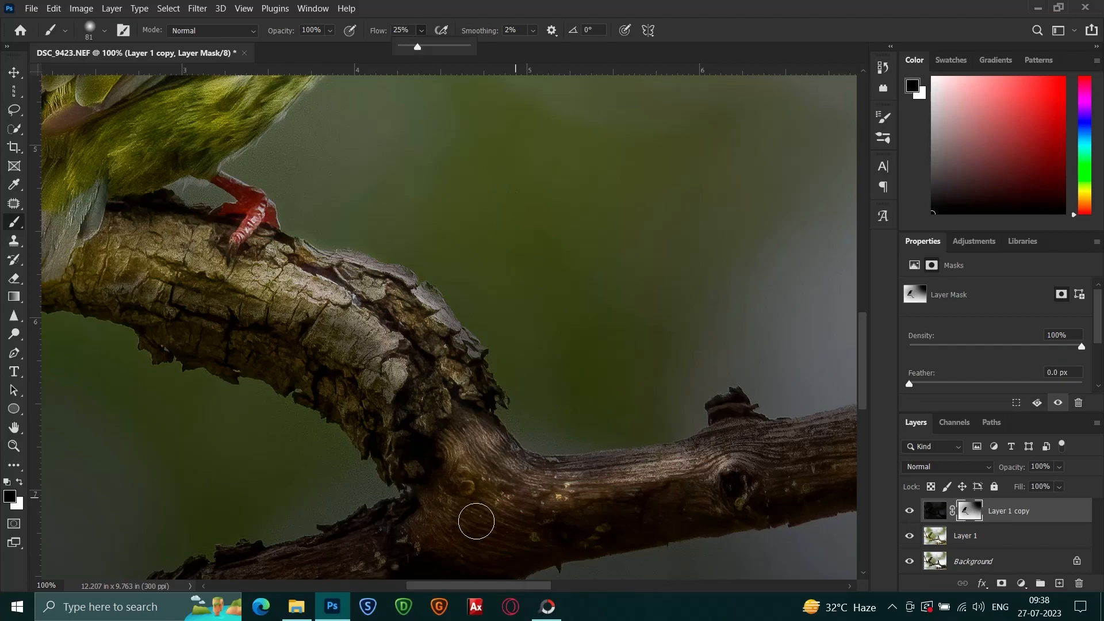
{"action": "key", "text": "ctrl+minus"}
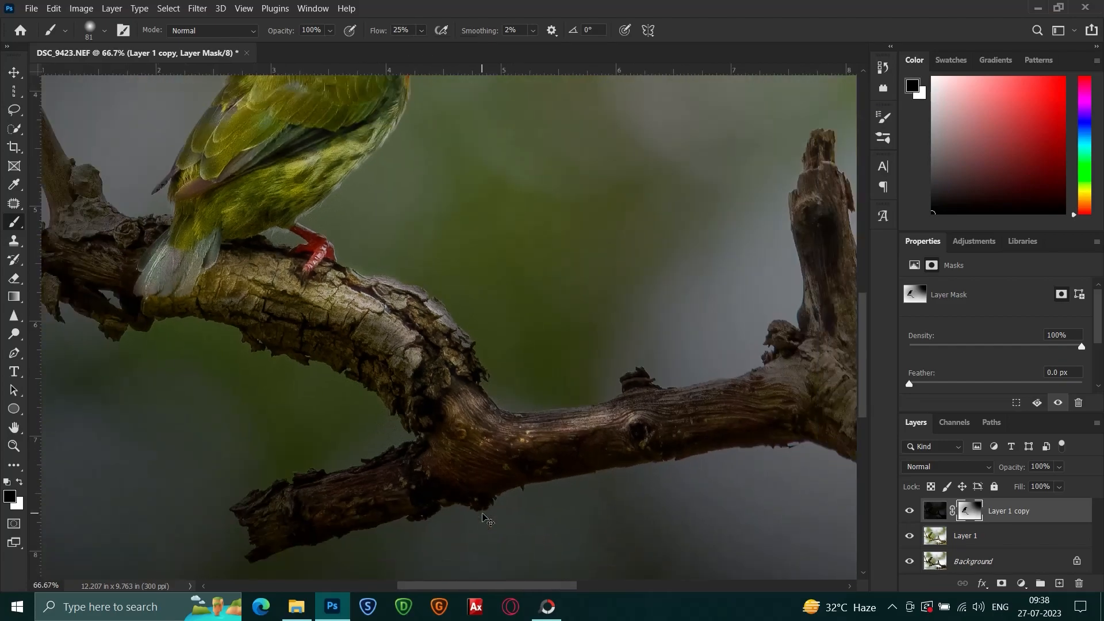
{"action": "right_click", "coordinate": [354, 499]}
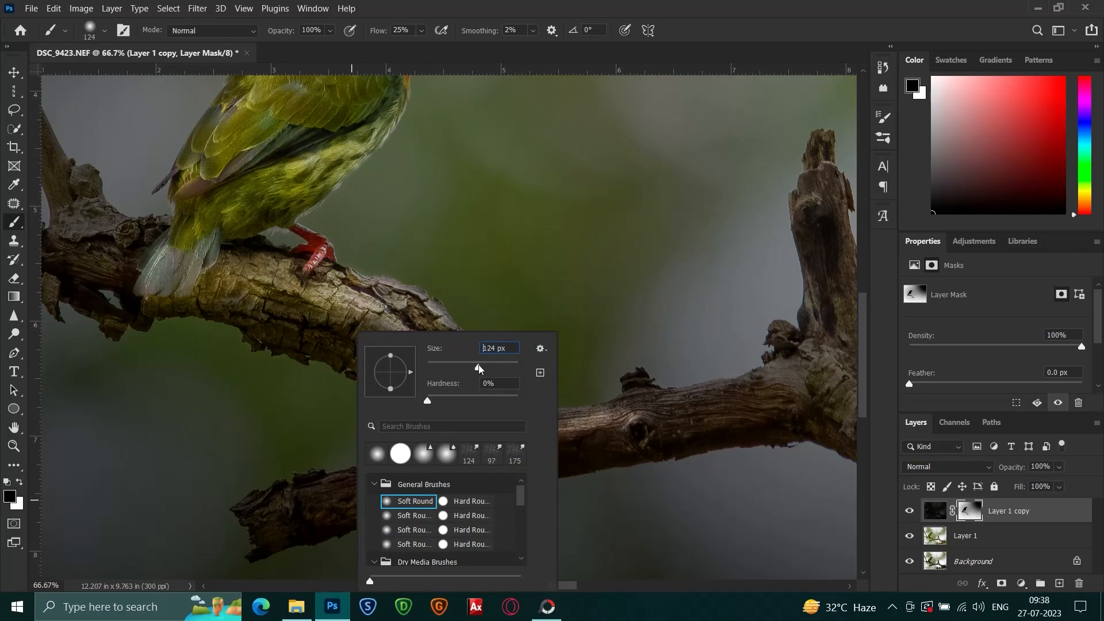
{"action": "mouse_move", "coordinate": [282, 512]}
{"action": "left_mouse_down"}
{"action": "mouse_move", "coordinate": [513, 443]}
{"action": "mouse_move", "coordinate": [490, 508]}
{"action": "mouse_move", "coordinate": [514, 454]}
{"action": "mouse_move", "coordinate": [693, 426]}
{"action": "mouse_move", "coordinate": [784, 394]}
{"action": "mouse_move", "coordinate": [595, 436]}
{"action": "mouse_move", "coordinate": [447, 428]}
{"action": "left_mouse_up"}
{"action": "mouse_move", "coordinate": [264, 317]}
{"action": "left_mouse_down"}
{"action": "mouse_move", "coordinate": [285, 309]}
{"action": "mouse_move", "coordinate": [348, 329]}
{"action": "mouse_move", "coordinate": [433, 401]}
{"action": "left_mouse_up"}
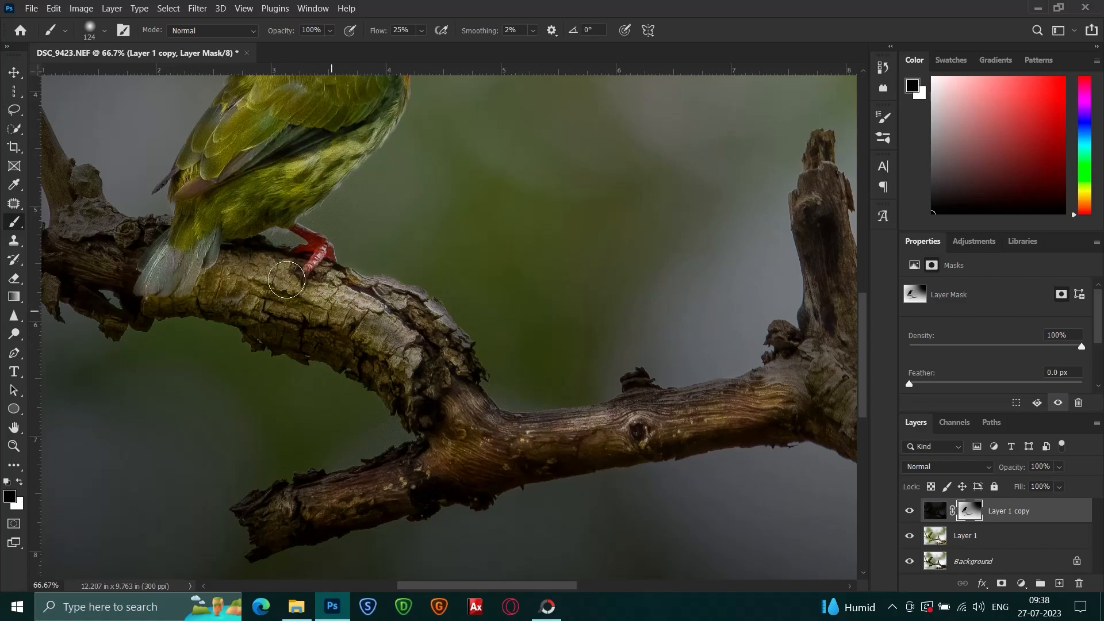
Paint black on the mask over the branch at the photo's left edge and the bark below the bird's foot.
{"action": "left_click_drag", "start_coordinate": [196, 236], "coordinate": [538, 375]}
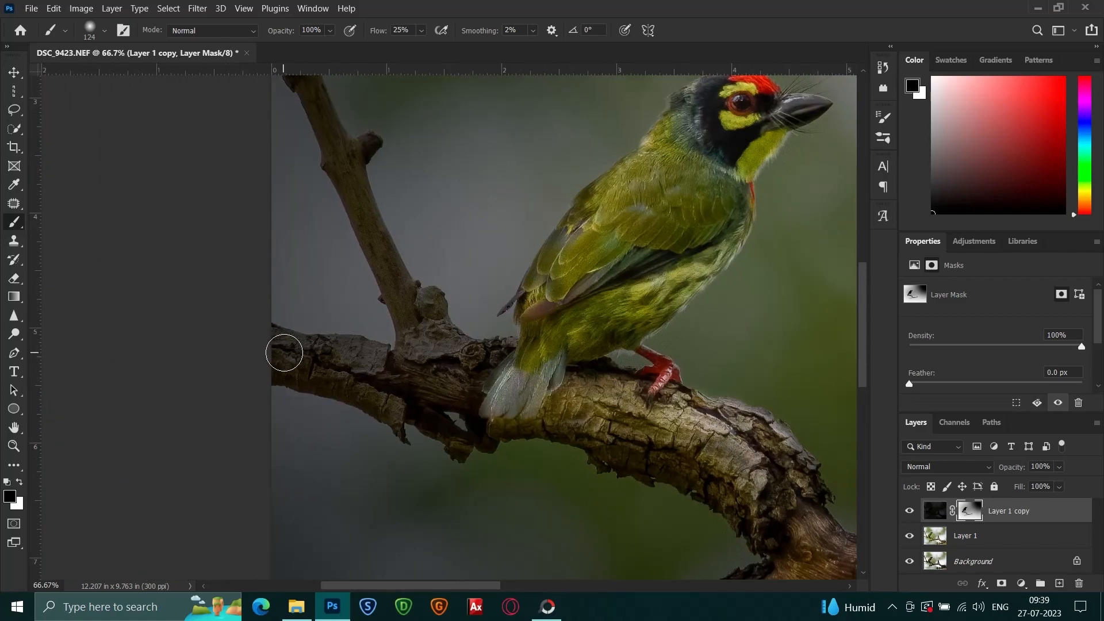
{"action": "mouse_move", "coordinate": [284, 352]}
{"action": "left_mouse_down"}
{"action": "mouse_move", "coordinate": [525, 387]}
{"action": "mouse_move", "coordinate": [500, 368]}
{"action": "mouse_move", "coordinate": [465, 367]}
{"action": "mouse_move", "coordinate": [420, 324]}
{"action": "left_mouse_up"}
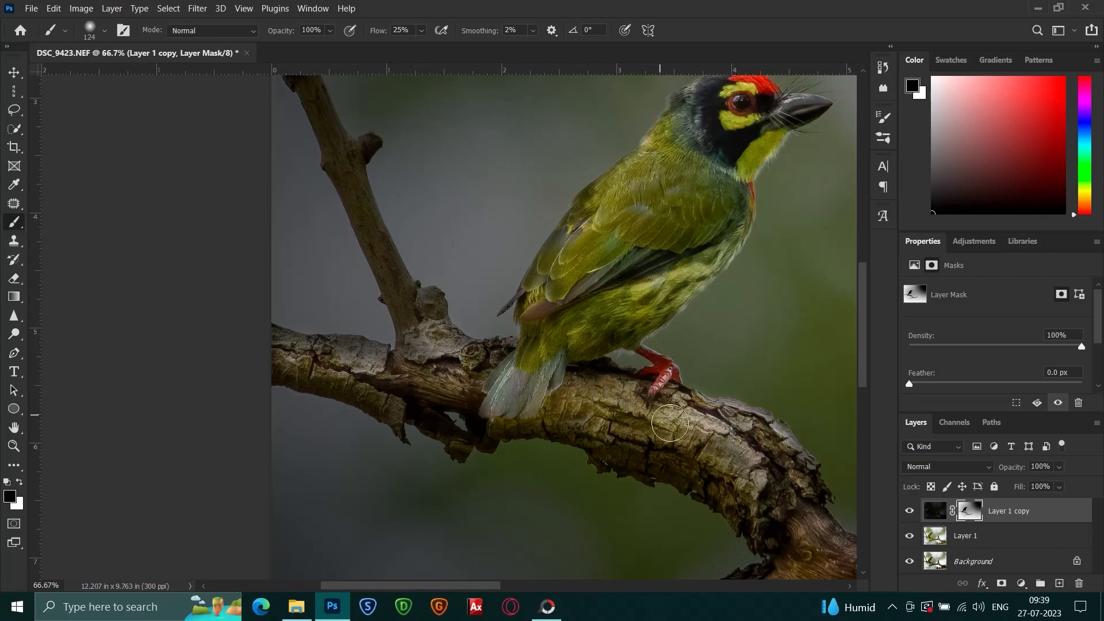
{"action": "left_click_drag", "start_coordinate": [644, 431], "coordinate": [683, 442]}
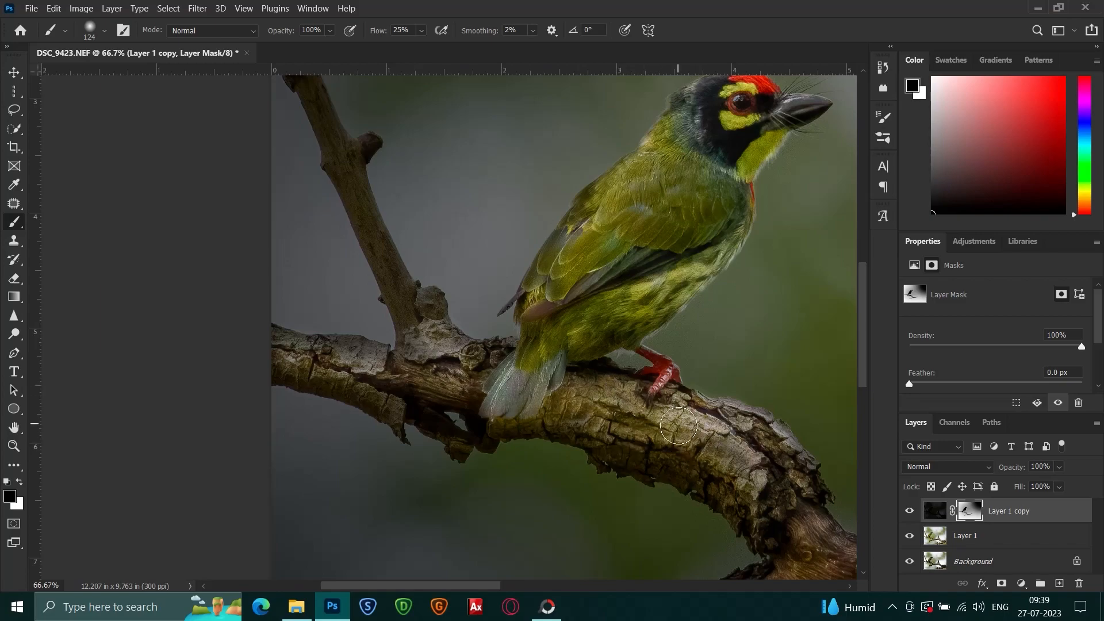
Paint black on the mask over the thick branches on the photo's right side and the broken branch along its bottom edge.
{"action": "left_click_drag", "start_coordinate": [714, 435], "coordinate": [337, 251]}
{"action": "mouse_move", "coordinate": [698, 360]}
{"action": "left_mouse_down"}
{"action": "mouse_move", "coordinate": [421, 358]}
{"action": "mouse_move", "coordinate": [563, 320]}
{"action": "mouse_move", "coordinate": [574, 245]}
{"action": "mouse_move", "coordinate": [552, 124]}
{"action": "mouse_move", "coordinate": [599, 359]}
{"action": "mouse_move", "coordinate": [739, 452]}
{"action": "mouse_move", "coordinate": [382, 336]}
{"action": "left_mouse_up"}
{"action": "mouse_move", "coordinate": [315, 294]}
{"action": "left_mouse_down"}
{"action": "mouse_move", "coordinate": [406, 335]}
{"action": "mouse_move", "coordinate": [572, 340]}
{"action": "mouse_move", "coordinate": [687, 392]}
{"action": "mouse_move", "coordinate": [624, 394]}
{"action": "mouse_move", "coordinate": [396, 347]}
{"action": "mouse_move", "coordinate": [314, 309]}
{"action": "mouse_move", "coordinate": [369, 364]}
{"action": "mouse_move", "coordinate": [485, 397]}
{"action": "mouse_move", "coordinate": [550, 397]}
{"action": "mouse_move", "coordinate": [719, 432]}
{"action": "mouse_move", "coordinate": [591, 476]}
{"action": "mouse_move", "coordinate": [469, 478]}
{"action": "mouse_move", "coordinate": [233, 511]}
{"action": "mouse_move", "coordinate": [201, 511]}
{"action": "mouse_move", "coordinate": [122, 473]}
{"action": "mouse_move", "coordinate": [151, 493]}
{"action": "mouse_move", "coordinate": [154, 517]}
{"action": "mouse_move", "coordinate": [129, 524]}
{"action": "mouse_move", "coordinate": [259, 531]}
{"action": "mouse_move", "coordinate": [695, 488]}
{"action": "left_mouse_up"}
{"action": "left_click_drag", "start_coordinate": [394, 483], "coordinate": [719, 282]}
{"action": "mouse_move", "coordinate": [374, 342]}
{"action": "left_mouse_down"}
{"action": "mouse_move", "coordinate": [422, 328]}
{"action": "mouse_move", "coordinate": [501, 340]}
{"action": "mouse_move", "coordinate": [553, 332]}
{"action": "mouse_move", "coordinate": [565, 309]}
{"action": "mouse_move", "coordinate": [523, 309]}
{"action": "mouse_move", "coordinate": [449, 278]}
{"action": "left_mouse_up"}
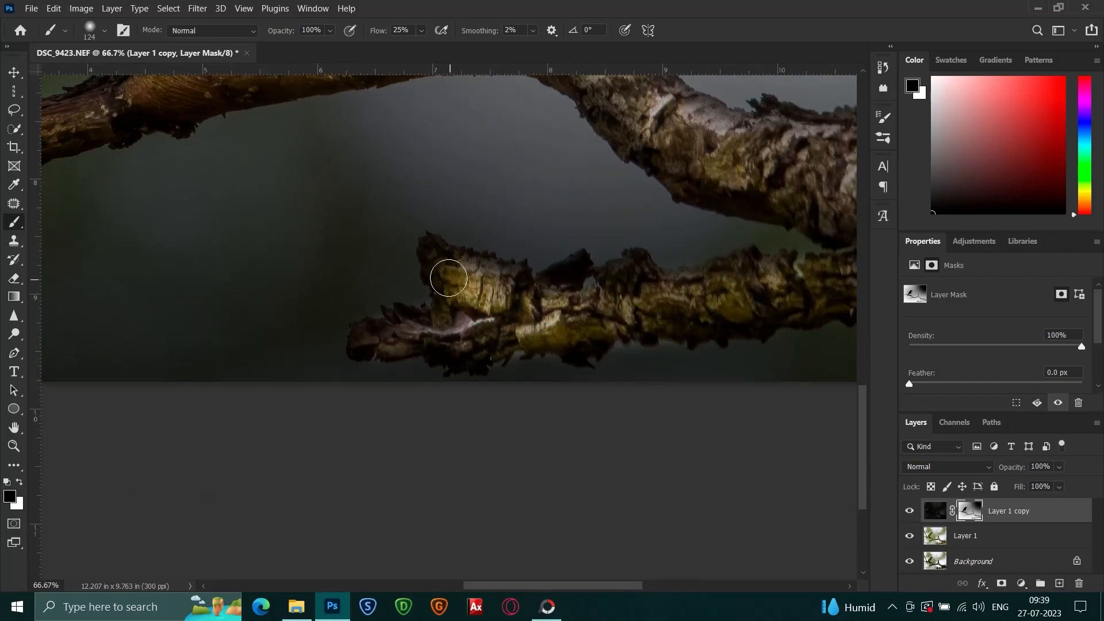
{"action": "mouse_move", "coordinate": [577, 281]}
{"action": "left_mouse_down"}
{"action": "mouse_move", "coordinate": [600, 294]}
{"action": "mouse_move", "coordinate": [637, 290]}
{"action": "left_mouse_up"}
Undo a direct merge of all layers and stamp the visible layers into a new merged layer on top instead.
{"action": "key", "text": "ctrl+minus"}
{"action": "key", "text": "ctrl+minus"}
{"action": "key", "text": "ctrl+minus"}
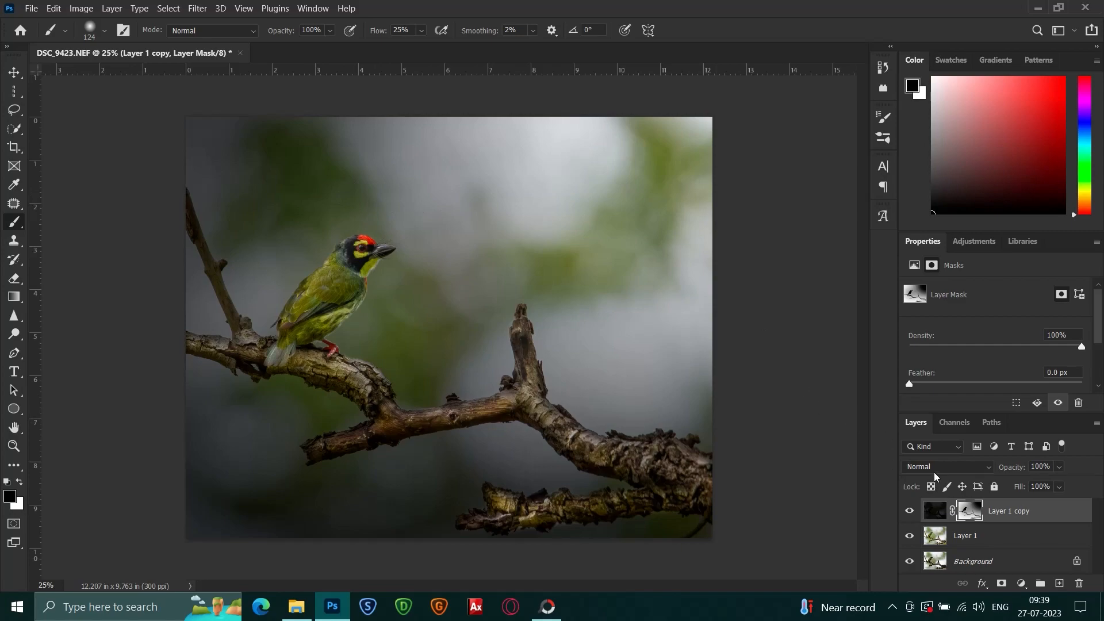
{"action": "key", "text": "ctrl+shift+e"}
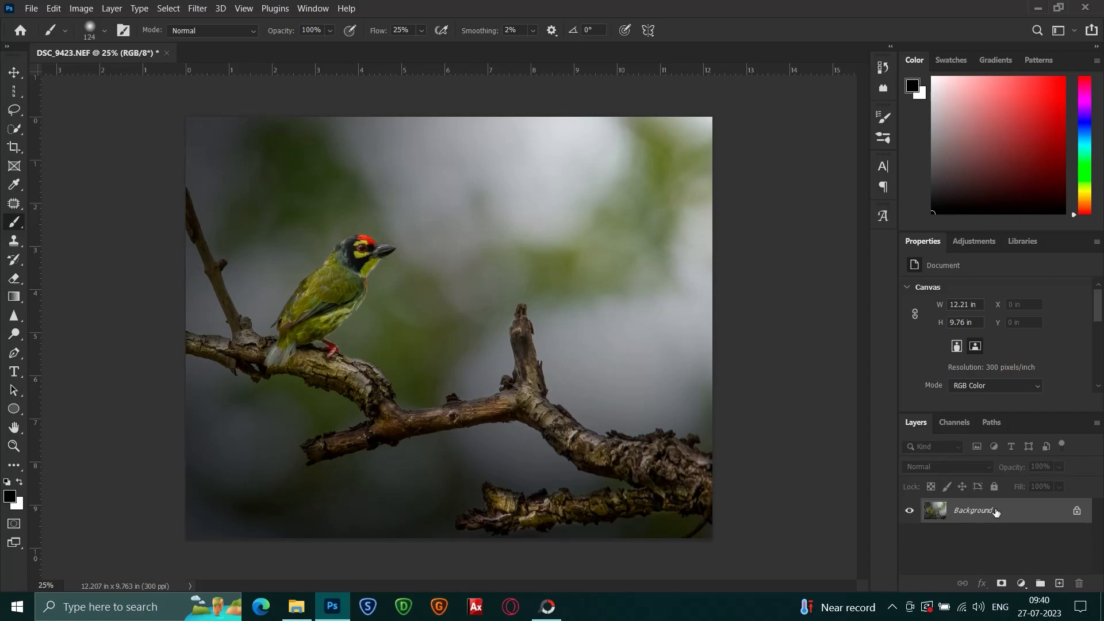
{"action": "key", "text": "ctrl+z"}
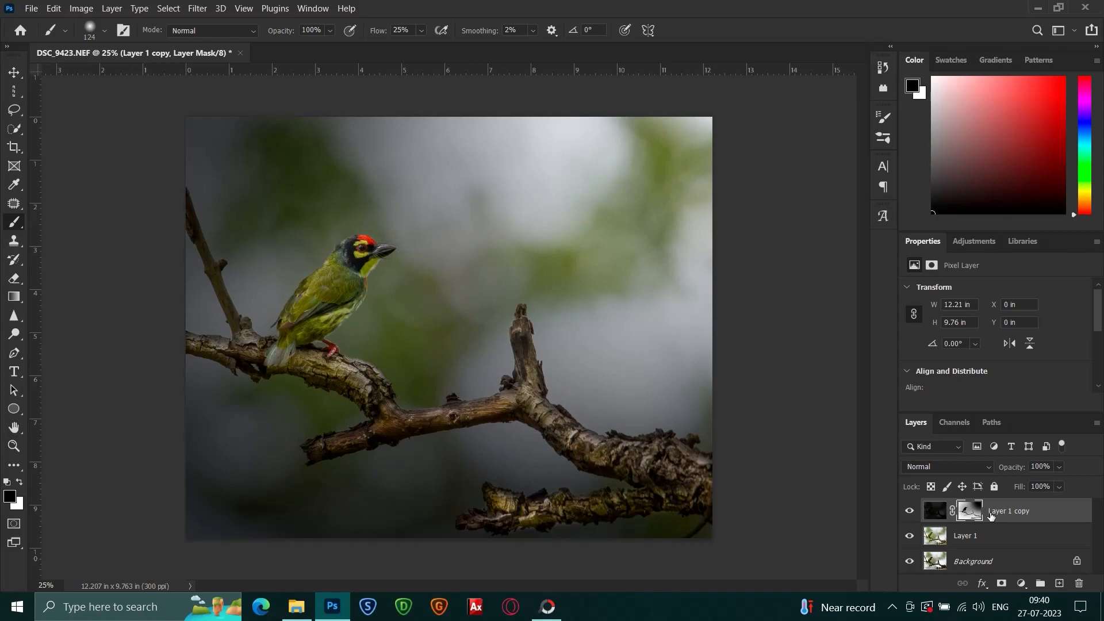
{"action": "key", "text": "ctrl+shift+alt+e"}
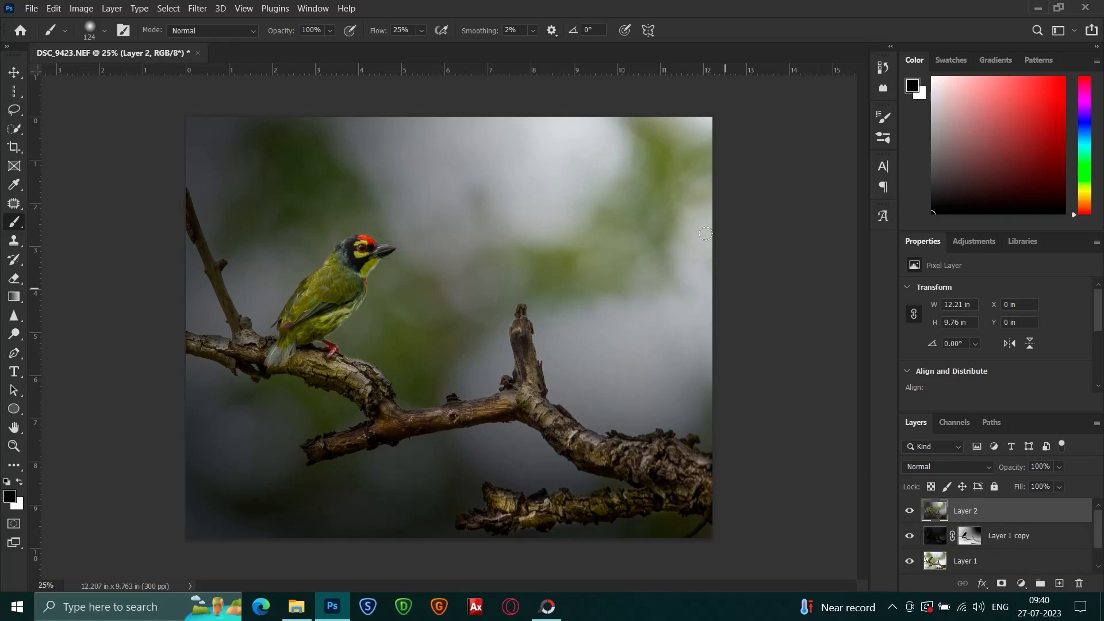
Open the Camera Raw Filter on the merged layer and start a new radial gradient mask.
{"action": "left_click", "coordinate": [197, 8]}
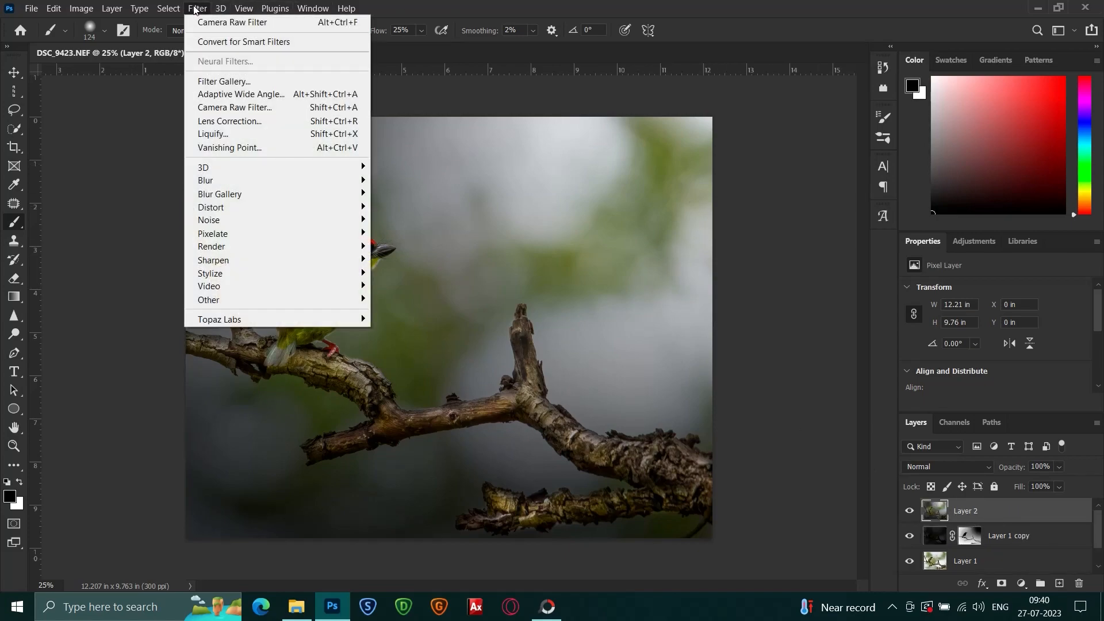
{"action": "left_click", "coordinate": [253, 110]}
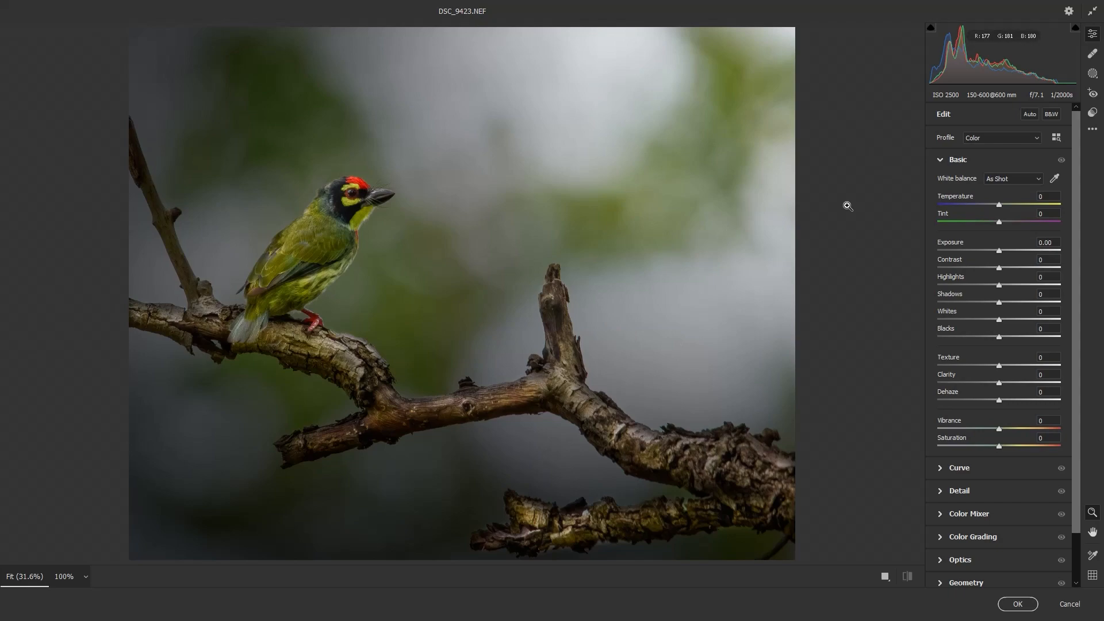
{"action": "left_click", "coordinate": [1092, 74]}
{"action": "left_click", "coordinate": [971, 224]}
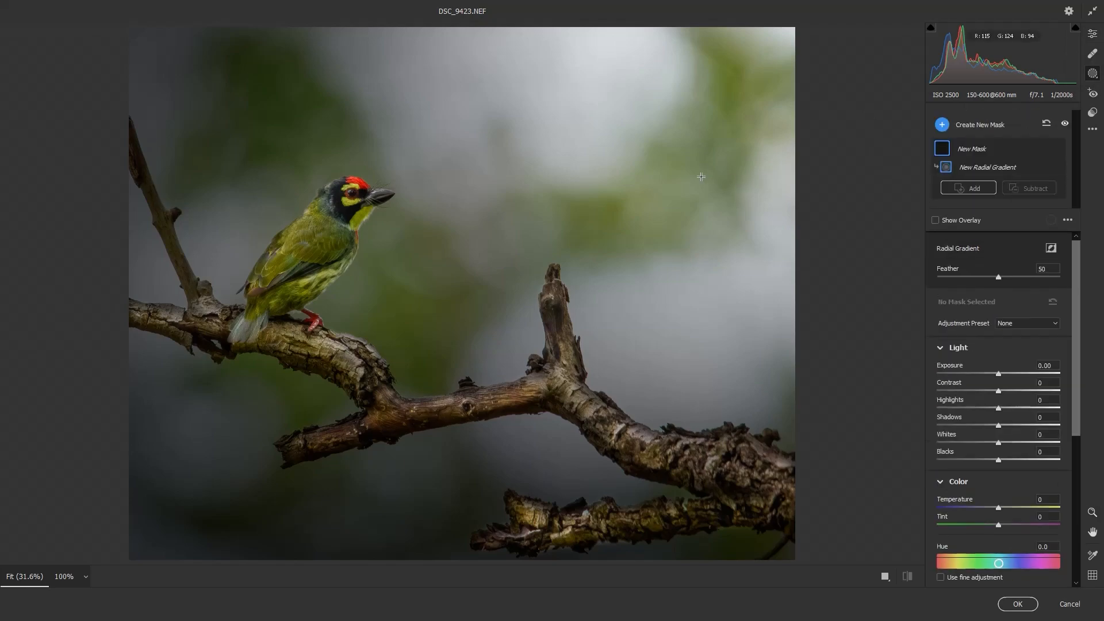
Place a radial gradient and enlarge it into a big circle over the background to the right of the bird.
{"action": "right_click", "coordinate": [586, 145]}
{"action": "left_click", "coordinate": [864, 71]}
{"action": "left_click", "coordinate": [864, 71]}
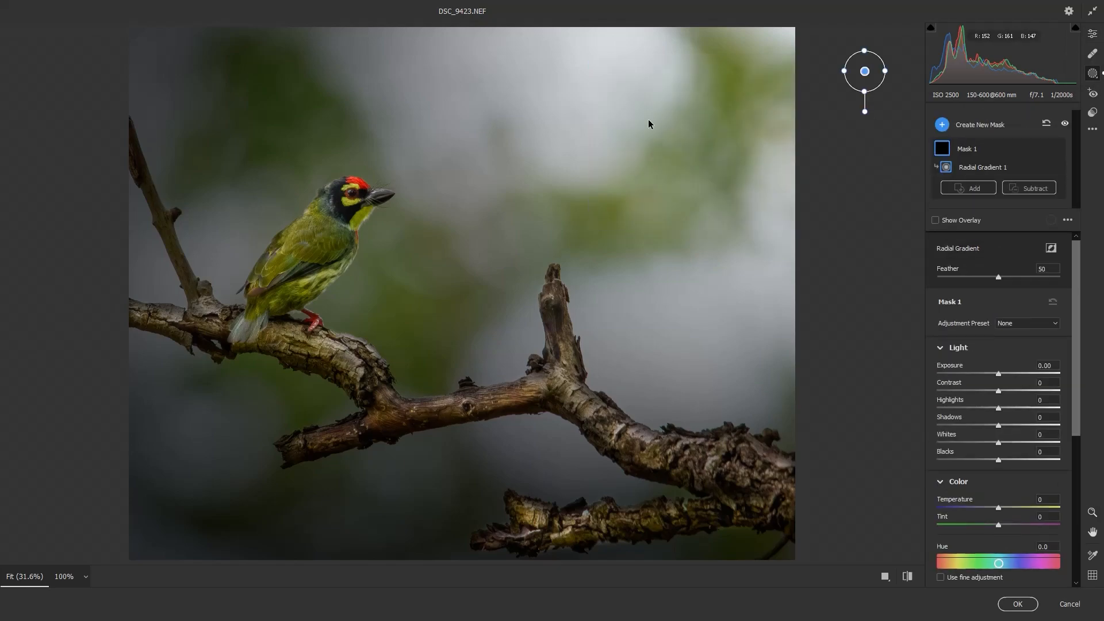
{"action": "left_click_drag", "start_coordinate": [842, 70], "coordinate": [637, 70]}
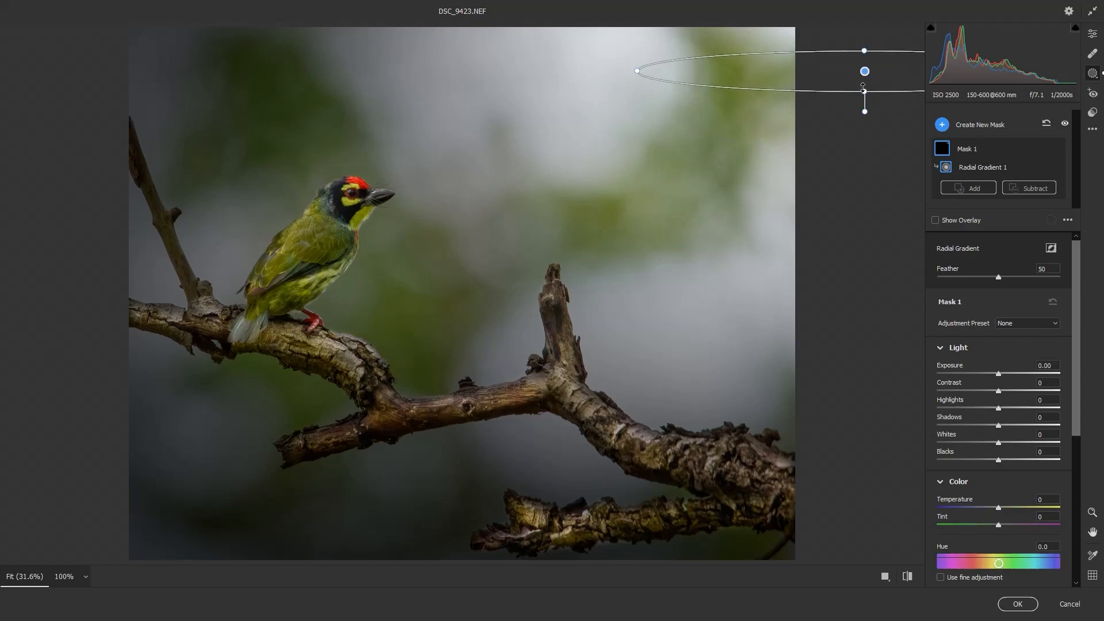
{"action": "left_click_drag", "start_coordinate": [863, 90], "coordinate": [864, 323]}
{"action": "left_click_drag", "start_coordinate": [752, 165], "coordinate": [508, 274]}
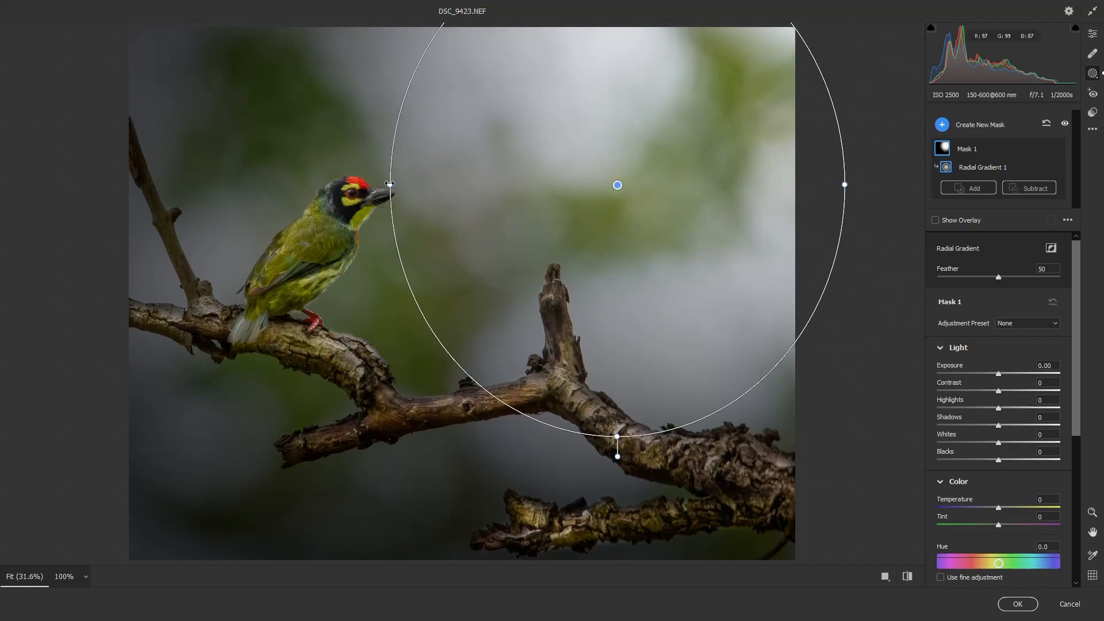
Widen the radial gradient, centre it near the photo's upper-right corner and set its Exposure to +2.50.
{"action": "left_click_drag", "start_coordinate": [389, 184], "coordinate": [300, 184]}
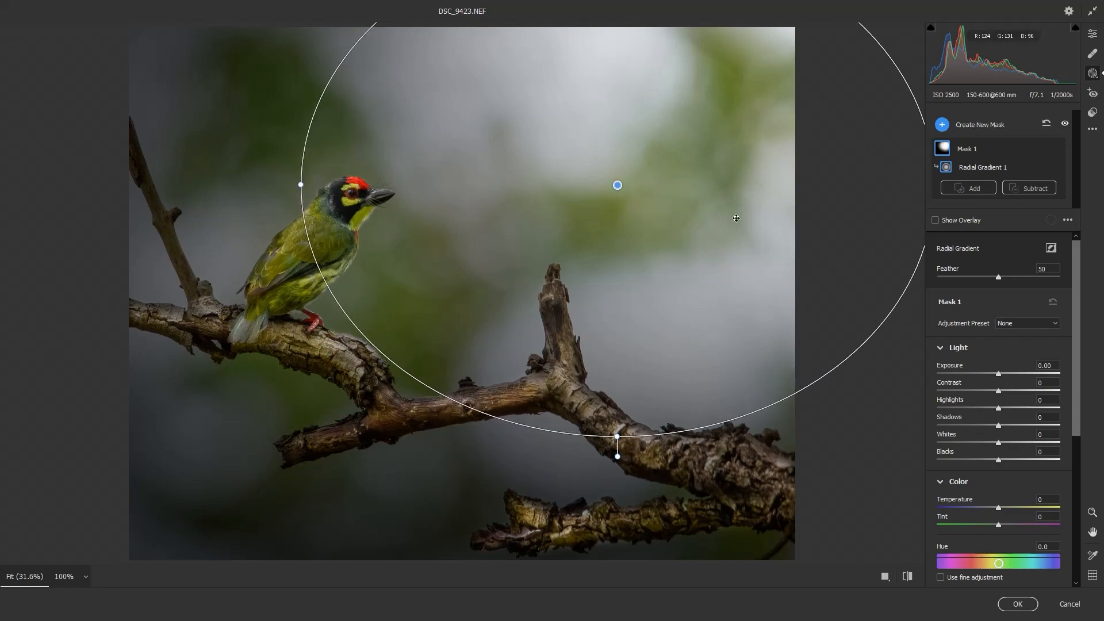
{"action": "left_click_drag", "start_coordinate": [796, 211], "coordinate": [907, 81]}
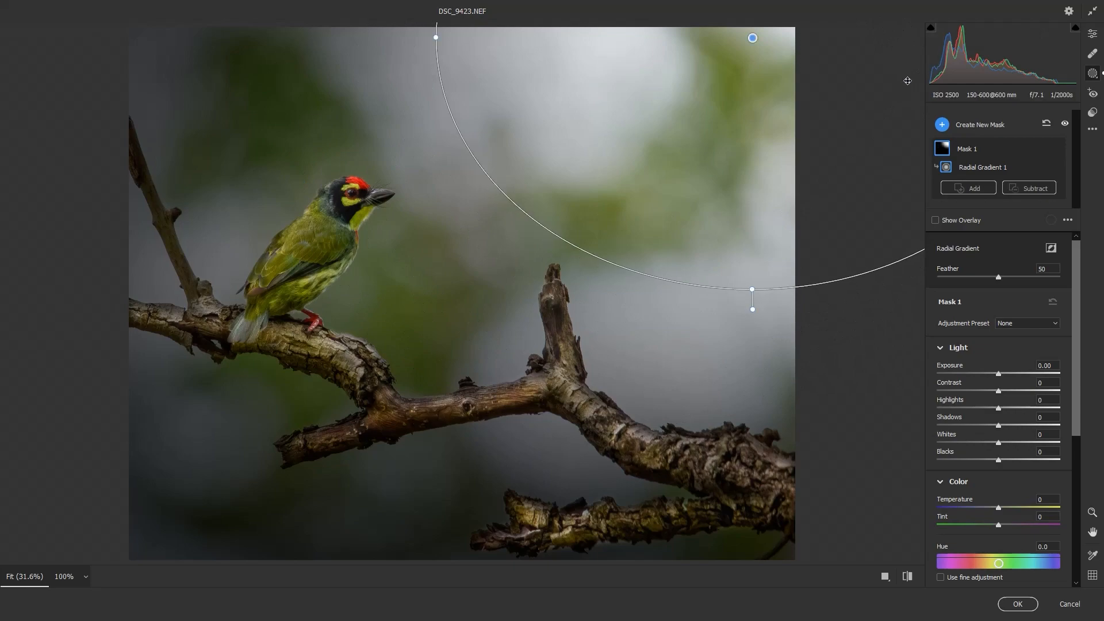
{"action": "left_click_drag", "start_coordinate": [815, 85], "coordinate": [843, 81]}
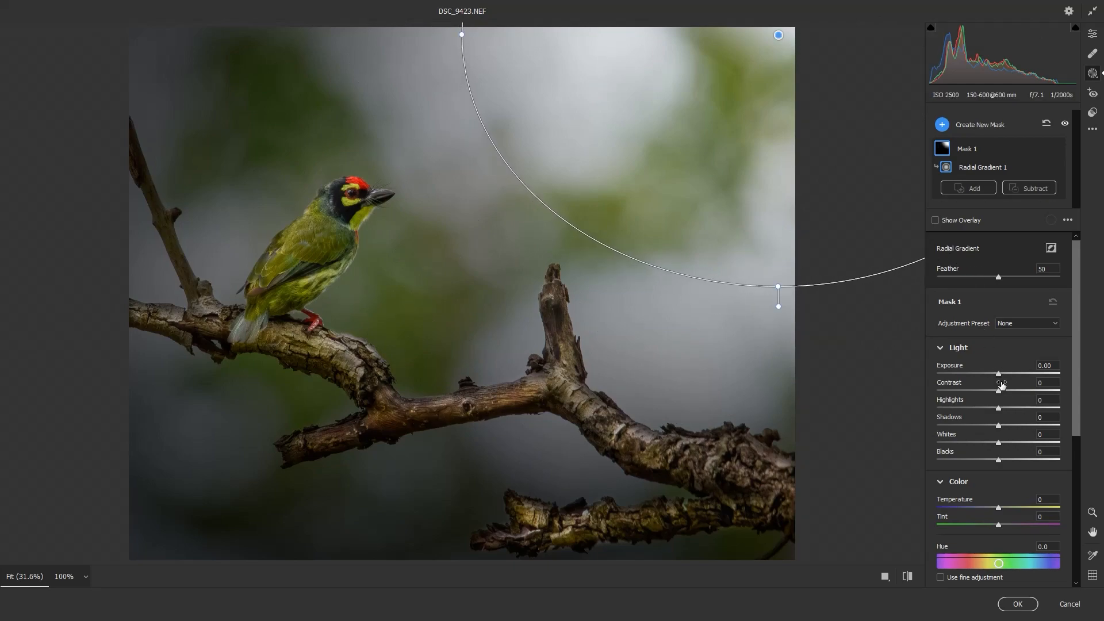
{"action": "left_click_drag", "start_coordinate": [998, 374], "coordinate": [1036, 375]}
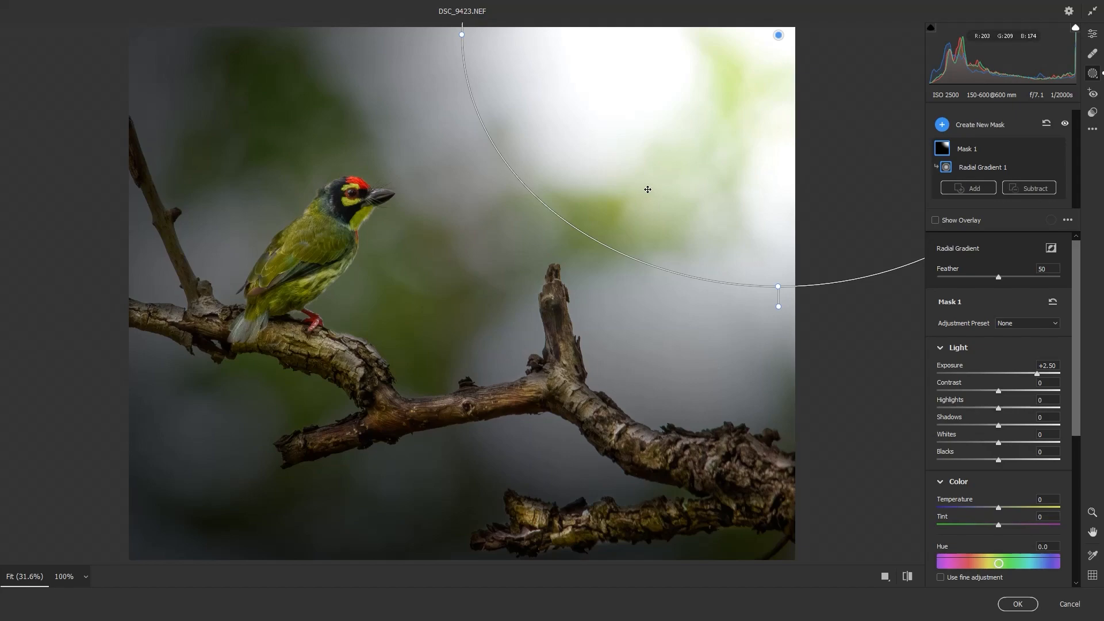
{"action": "mouse_move", "coordinate": [647, 188]}
{"action": "left_mouse_down"}
{"action": "mouse_move", "coordinate": [571, 229]}
{"action": "mouse_move", "coordinate": [642, 186]}
{"action": "left_mouse_up"}
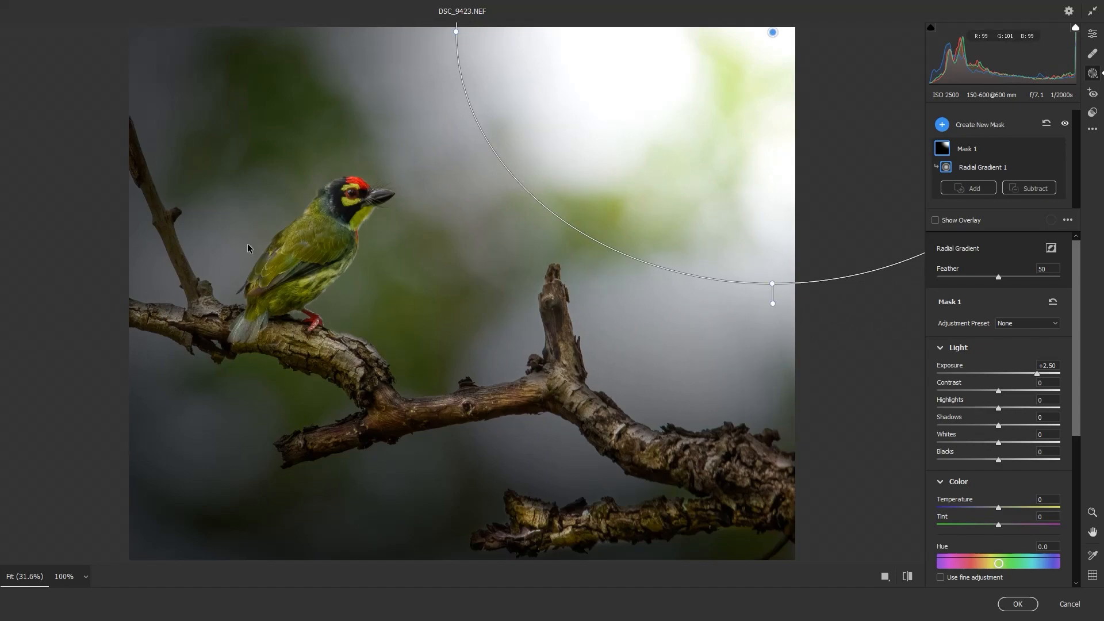
{"action": "left_click", "coordinate": [966, 125]}
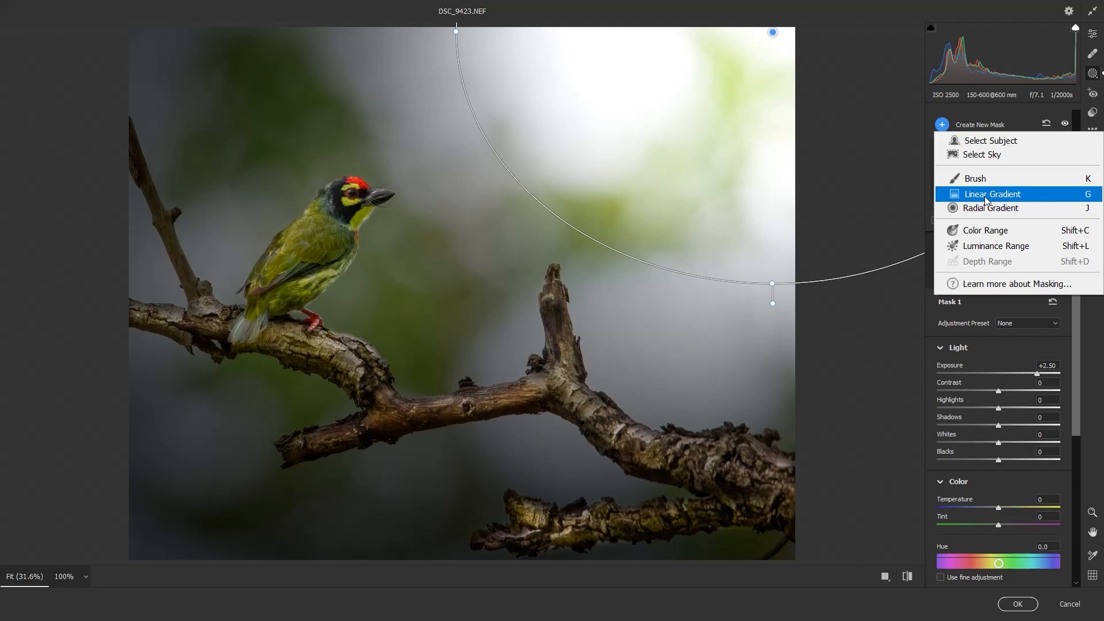
{"action": "left_click", "coordinate": [977, 178]}
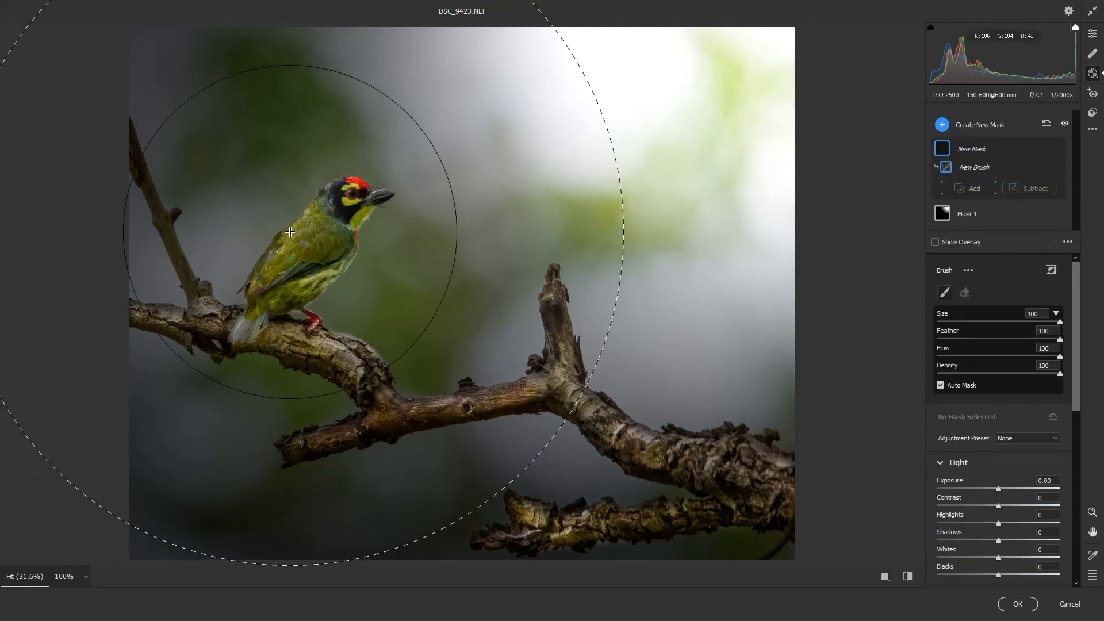
{"action": "mouse_move", "coordinate": [306, 235]}
{"action": "left_mouse_down"}
{"action": "mouse_move", "coordinate": [265, 218]}
{"action": "mouse_move", "coordinate": [268, 226]}
{"action": "left_mouse_up"}
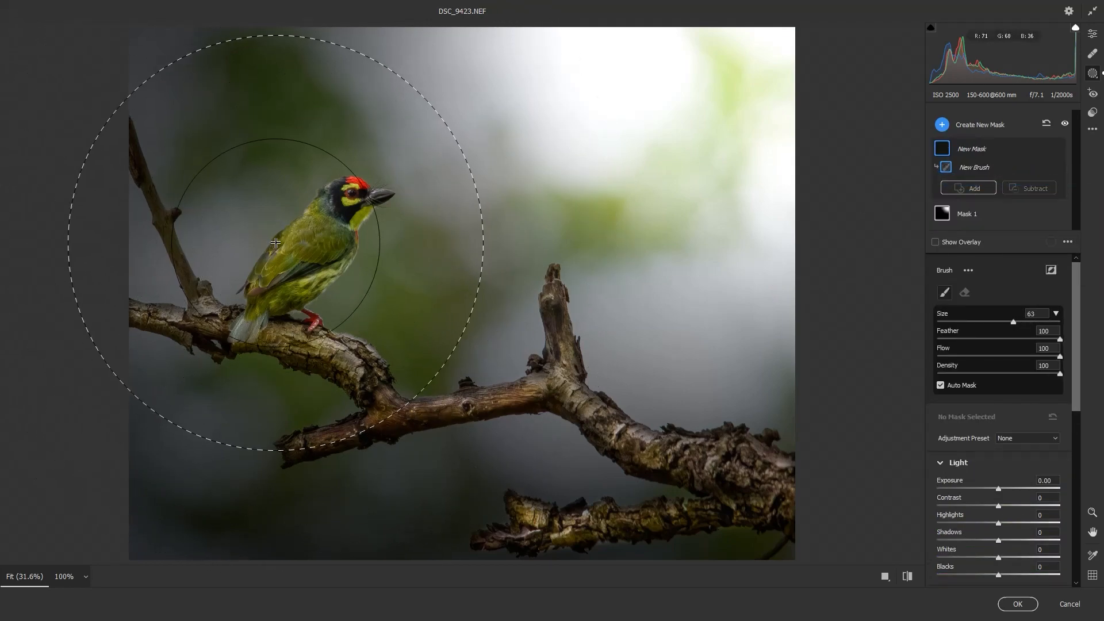
{"action": "left_click_drag", "start_coordinate": [300, 268], "coordinate": [381, 269]}
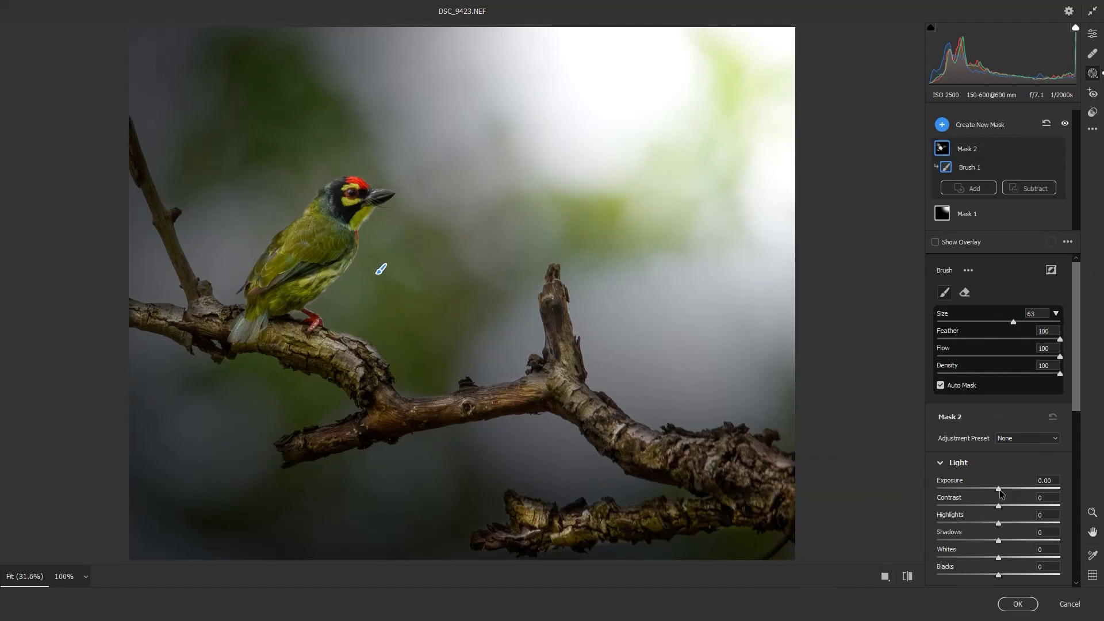
{"action": "left_click_drag", "start_coordinate": [999, 489], "coordinate": [1000, 489]}
{"action": "left_click", "coordinate": [979, 150]}
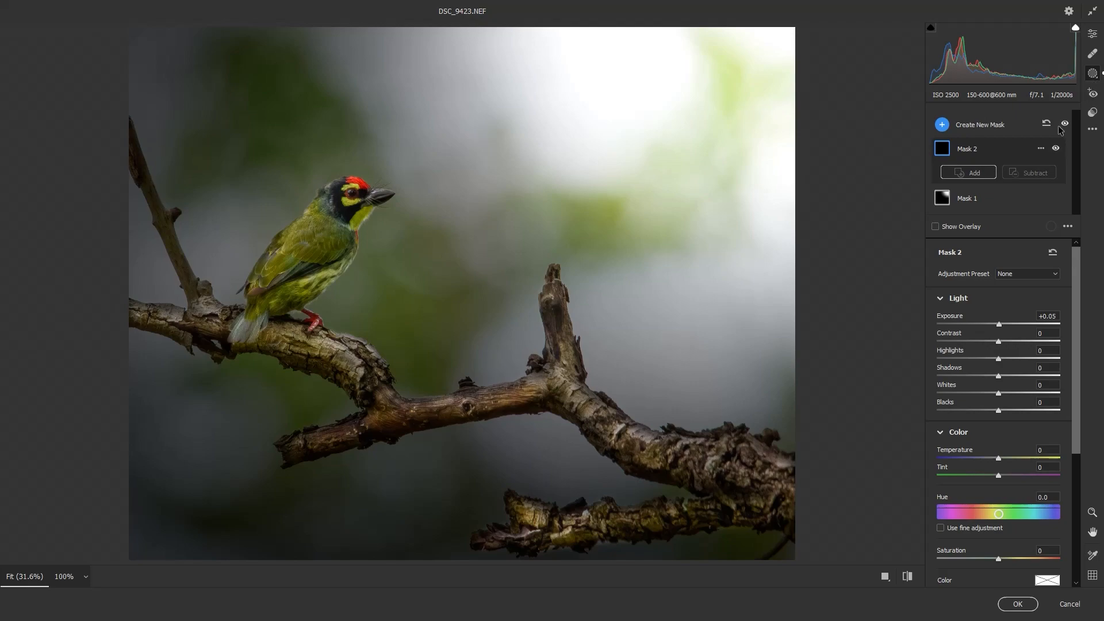
Add a new radial gradient mask and enlarge it into a near-circular ellipse centred on the bird.
{"action": "left_click", "coordinate": [964, 126]}
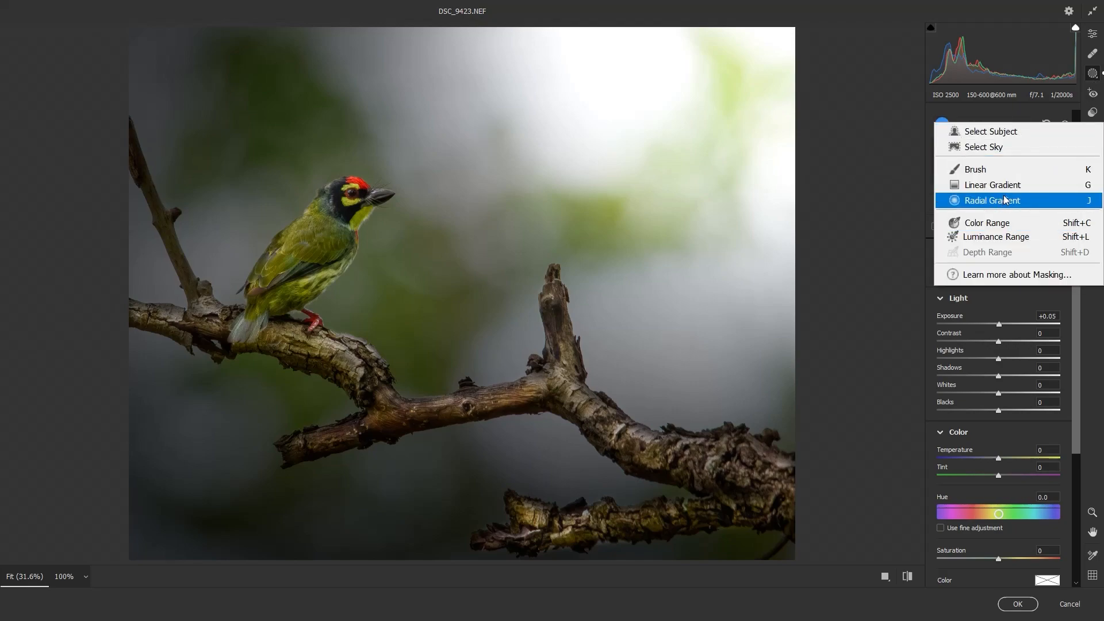
{"action": "left_click", "coordinate": [1004, 199]}
{"action": "right_click", "coordinate": [295, 204]}
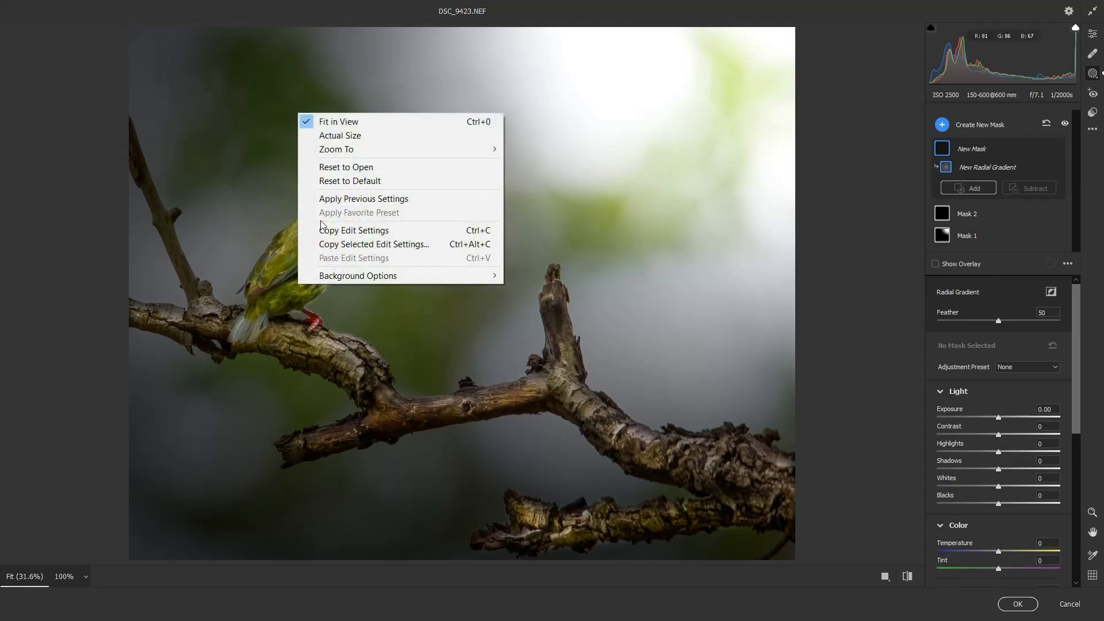
{"action": "left_click", "coordinate": [262, 148]}
{"action": "left_click_drag", "start_coordinate": [256, 149], "coordinate": [285, 182]}
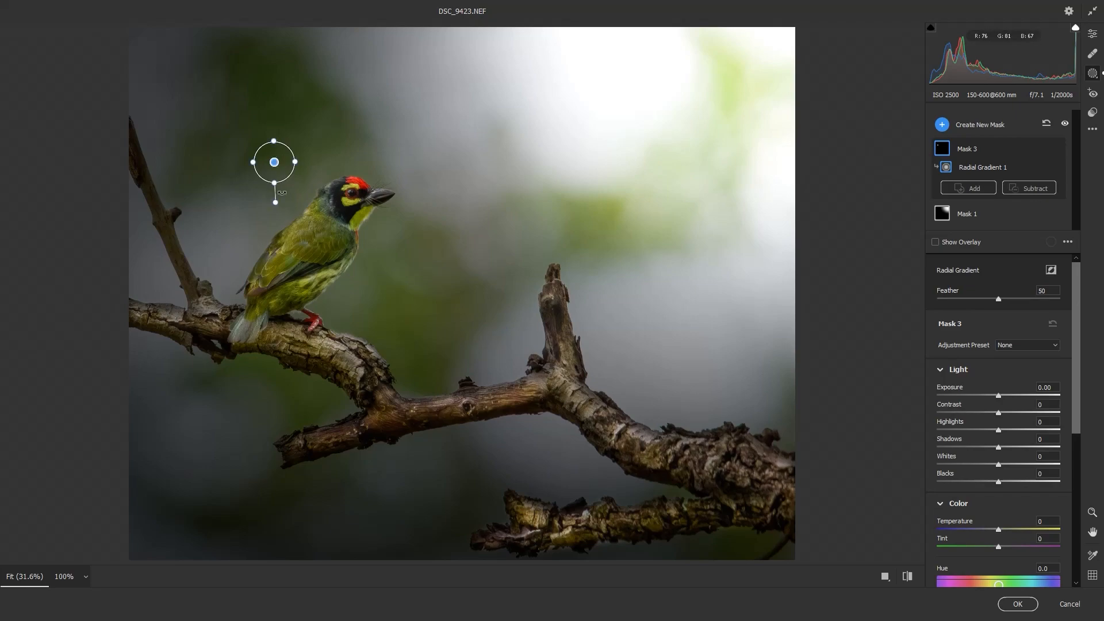
{"action": "left_click_drag", "start_coordinate": [294, 161], "coordinate": [462, 158]}
{"action": "left_click_drag", "start_coordinate": [275, 182], "coordinate": [278, 334]}
{"action": "left_click_drag", "start_coordinate": [302, 219], "coordinate": [302, 275]}
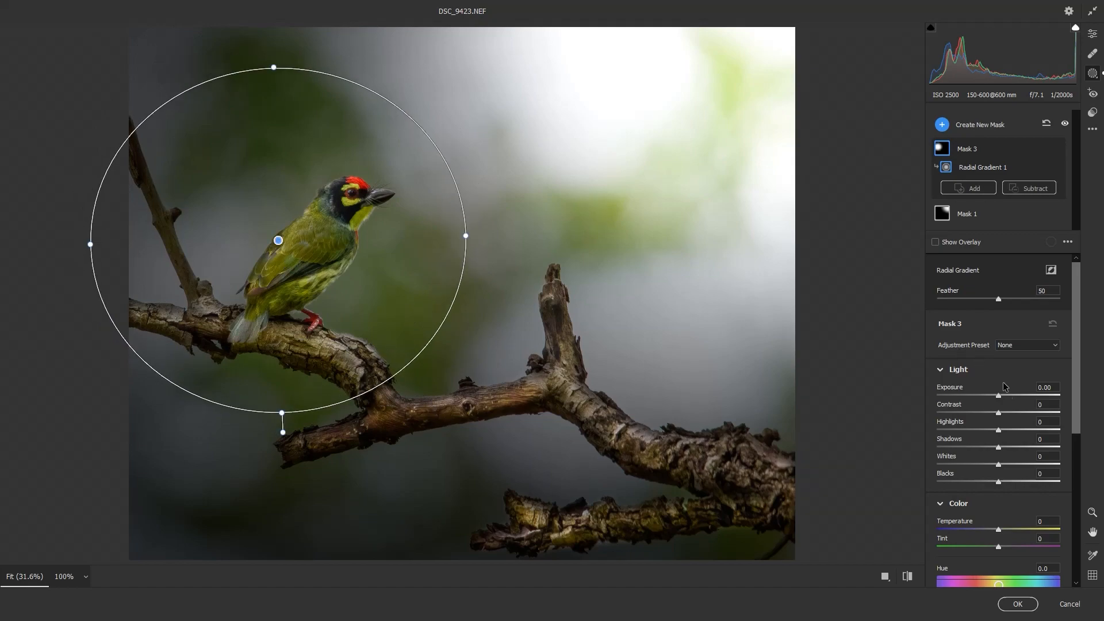
Set the bird gradient's Exposure to +0.55 and stretch it into a tall ellipse spanning the photo's full height around the bird.
{"action": "left_click_drag", "start_coordinate": [997, 396], "coordinate": [1005, 396]}
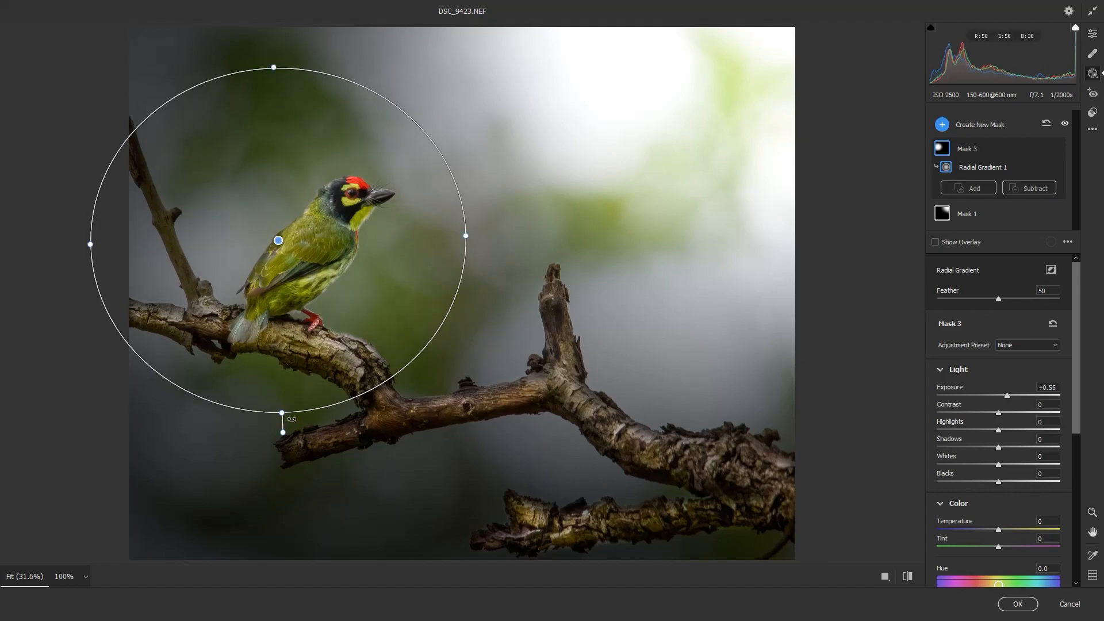
{"action": "left_click_drag", "start_coordinate": [282, 412], "coordinate": [284, 524]}
{"action": "left_click_drag", "start_coordinate": [373, 337], "coordinate": [385, 375]}
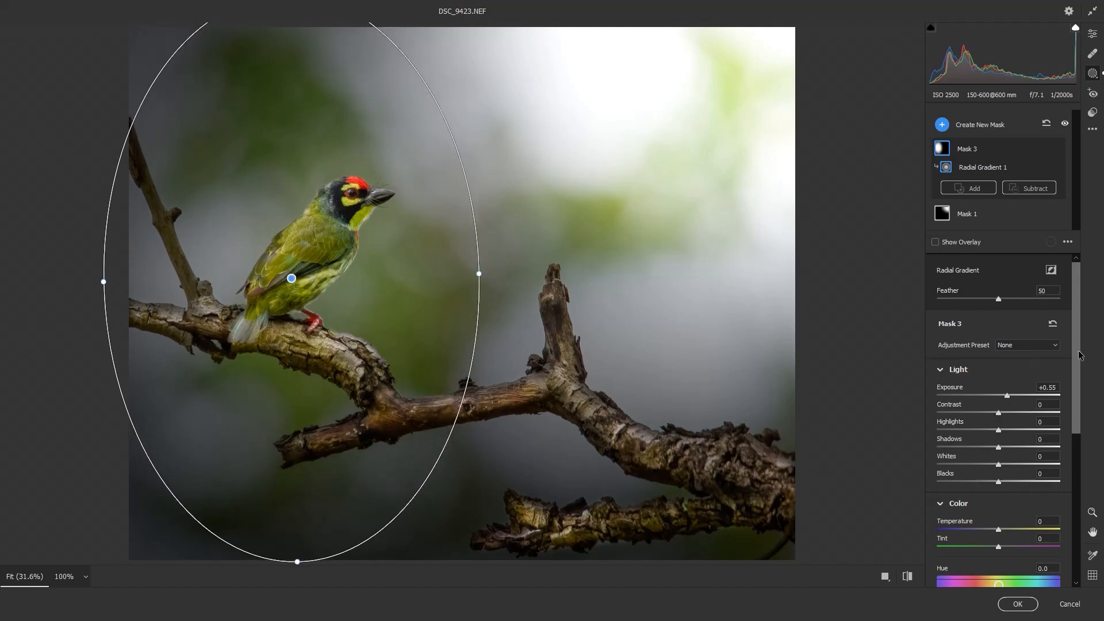
Raise the Contrast slightly and set Sharpness to +22 on the bird's gradient mask, and apply the Camera Raw Filter.
{"action": "left_click_drag", "start_coordinate": [998, 415], "coordinate": [1013, 415]}
{"action": "scroll", "coordinate": [991, 506], "scroll_direction": "down", "scroll_amount": 7}
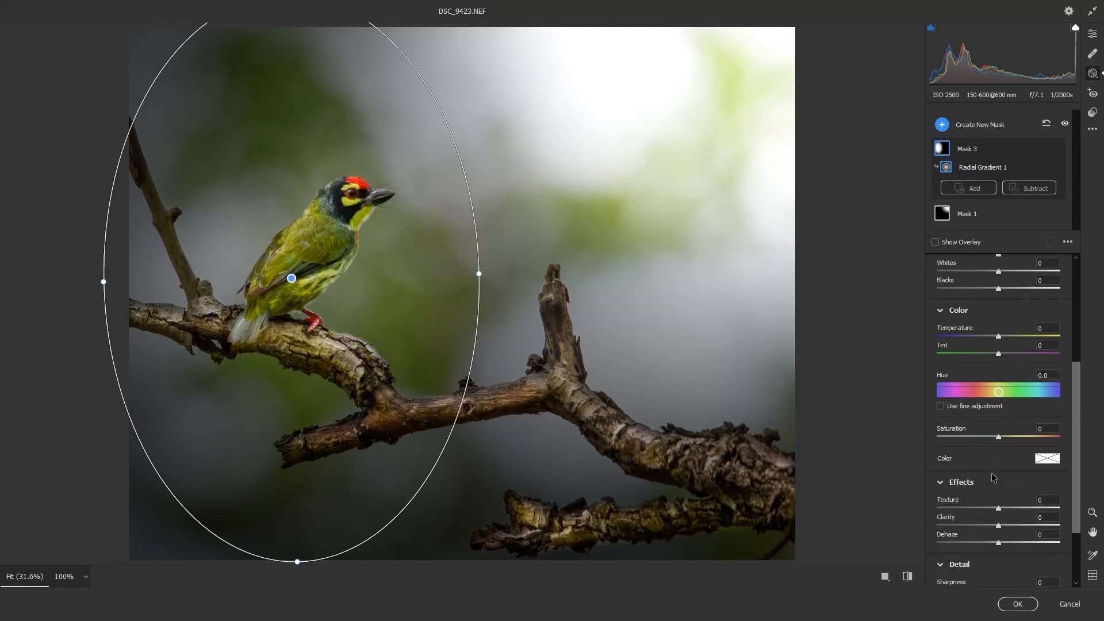
{"action": "scroll", "coordinate": [993, 477], "scroll_direction": "down", "scroll_amount": 2}
{"action": "scroll", "coordinate": [998, 500], "scroll_direction": "down", "scroll_amount": 1}
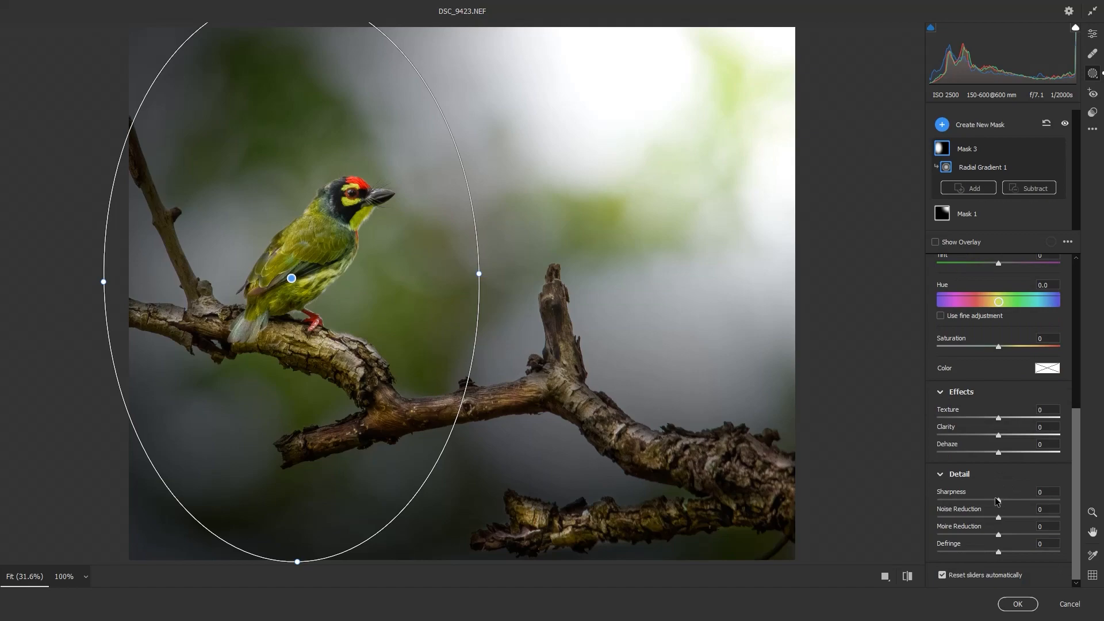
{"action": "left_click_drag", "start_coordinate": [999, 500], "coordinate": [1012, 500]}
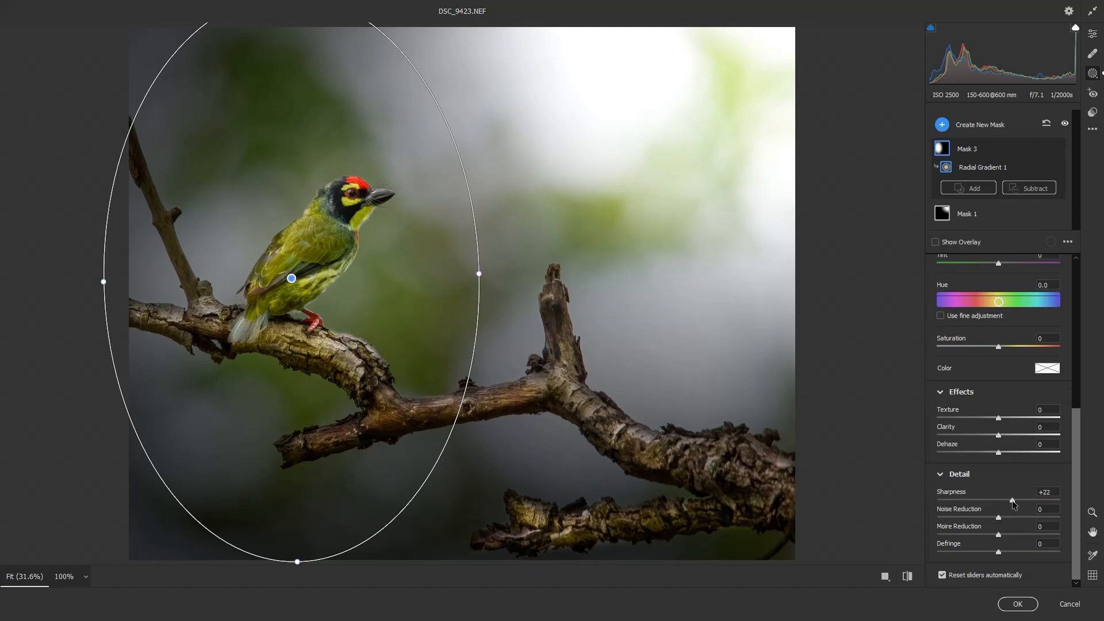
{"action": "left_click", "coordinate": [1017, 603]}
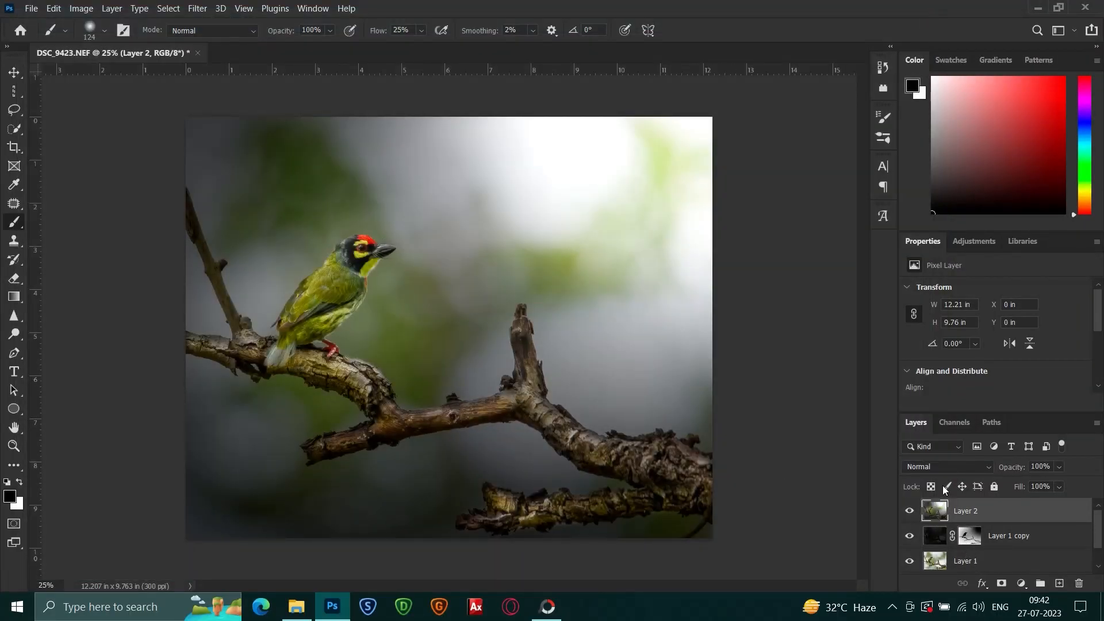
Hide Layer 1 copy and Layer 1, and toggle Layer 2's visibility to compare the edit with the original photo.
{"action": "left_click", "coordinate": [909, 537]}
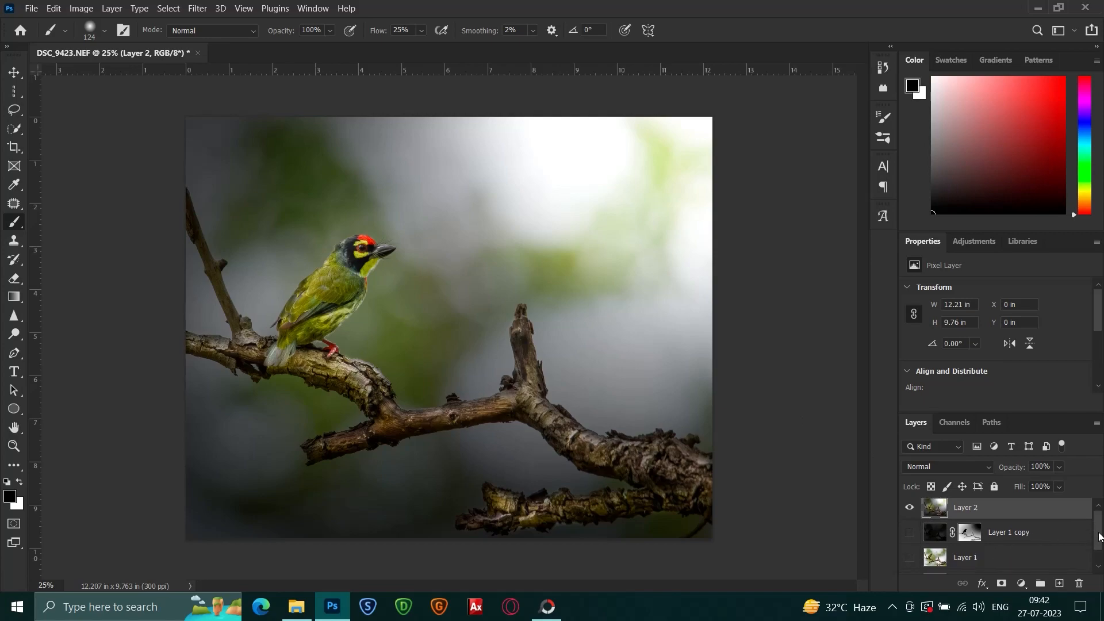
{"action": "left_click", "coordinate": [909, 512]}
{"action": "left_click", "coordinate": [909, 512]}
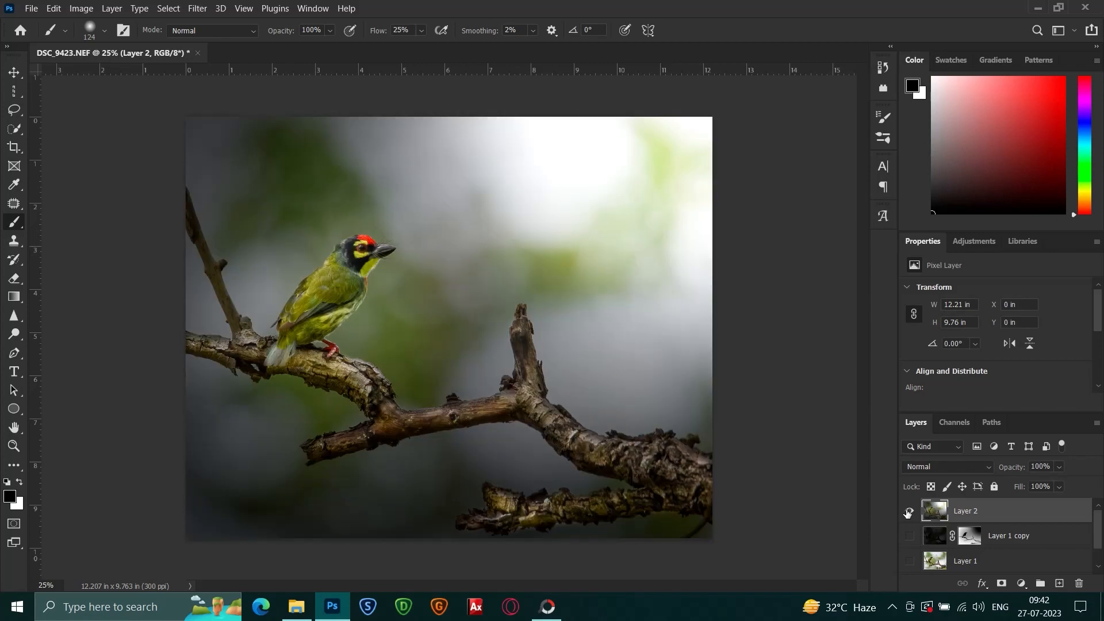
{"action": "left_click", "coordinate": [908, 512]}
{"action": "left_click", "coordinate": [908, 511]}
{"action": "left_click", "coordinate": [908, 511]}
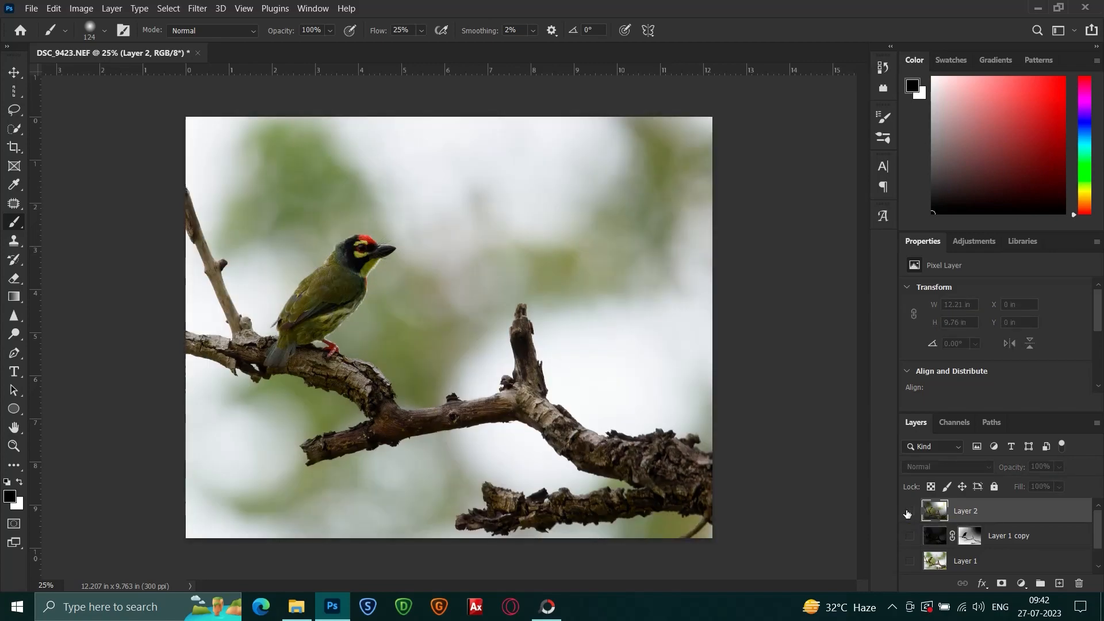
{"action": "left_click", "coordinate": [908, 511]}
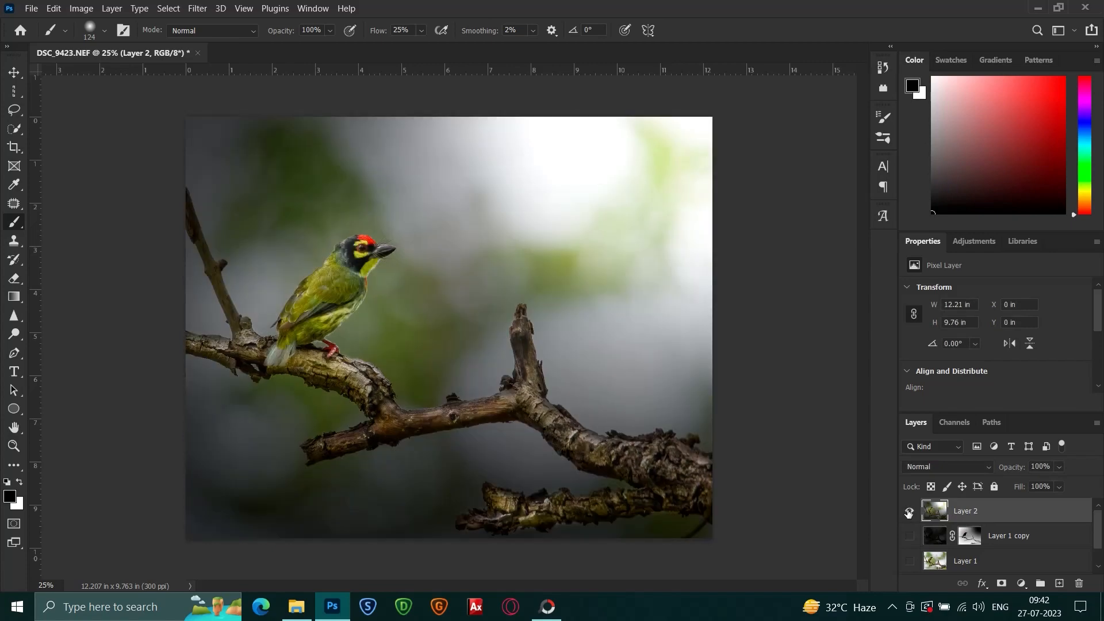